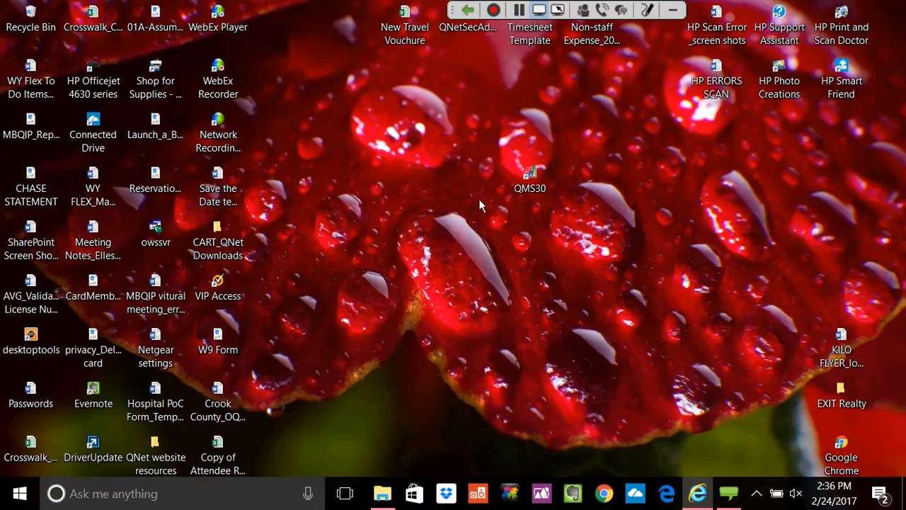
# Launch the Quality Management System from the QMS30 desktop shortcut.
pyautogui.click(540, 187)
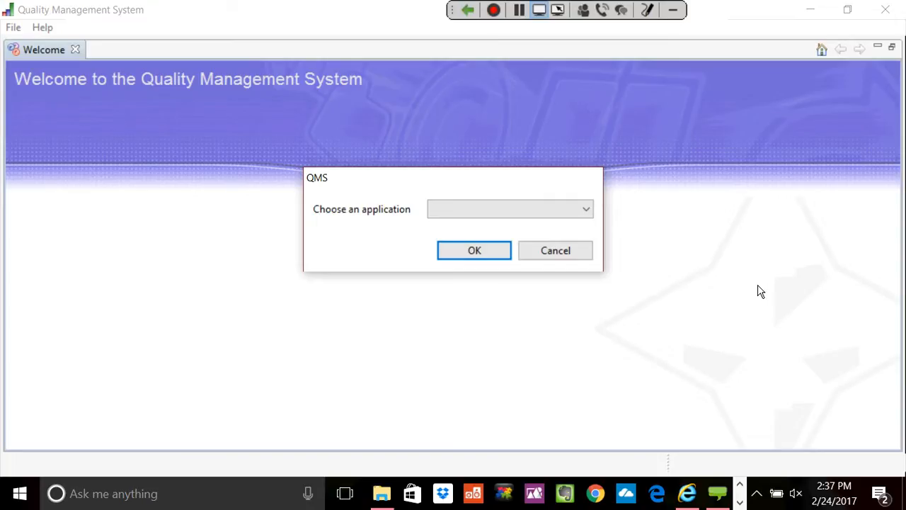
# Choose CART - Outpatient as the application to open and confirm.
pyautogui.click(586, 213)
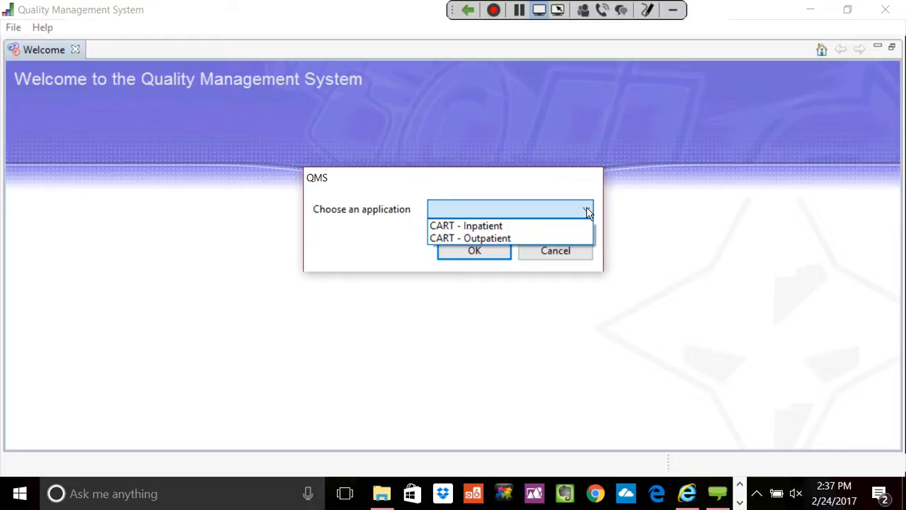
pyautogui.click(531, 238)
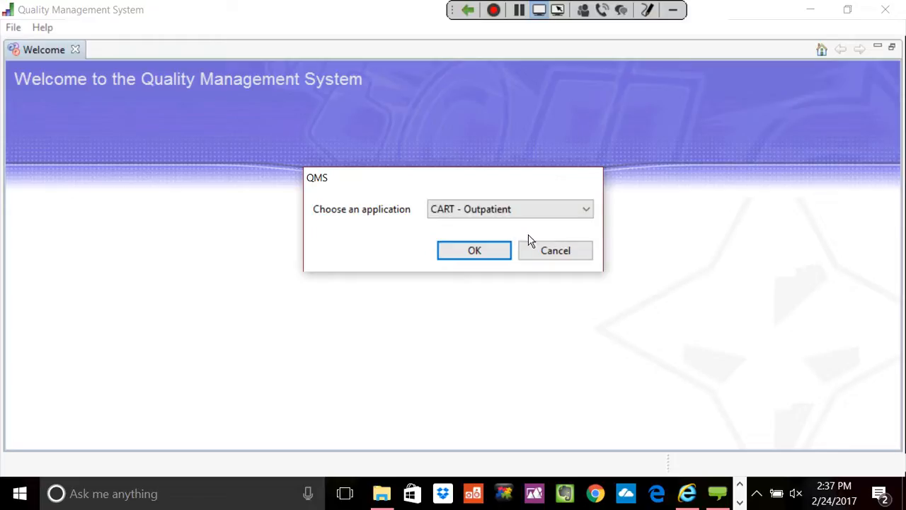
pyautogui.click(474, 251)
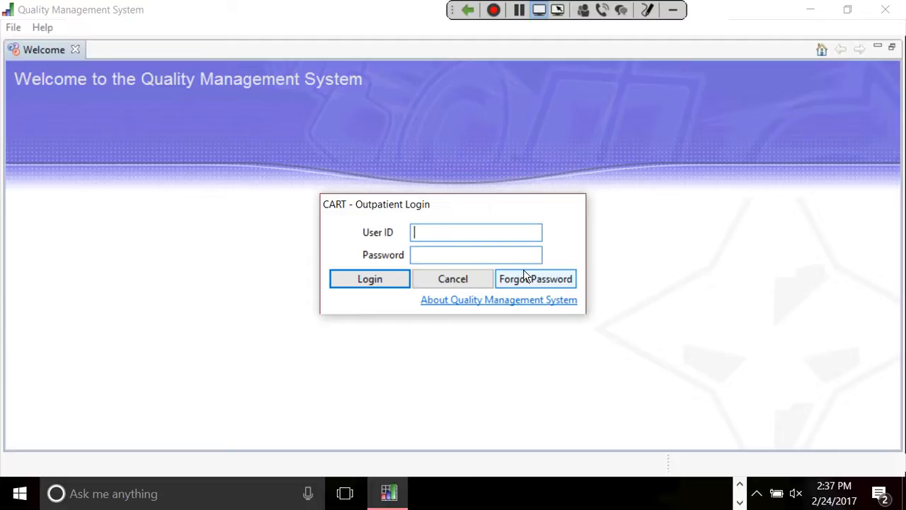
# Log in to CART - Outpatient with the user ID and account password.
pyautogui.write('svandyke')
pyautogui.press('Tab')
pyautogui.write('********')
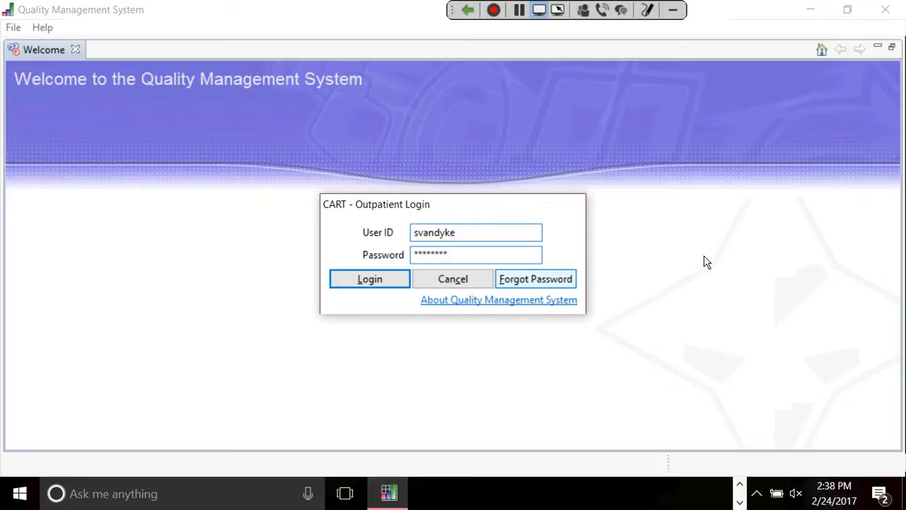
pyautogui.press('Tab')
pyautogui.press('Return')
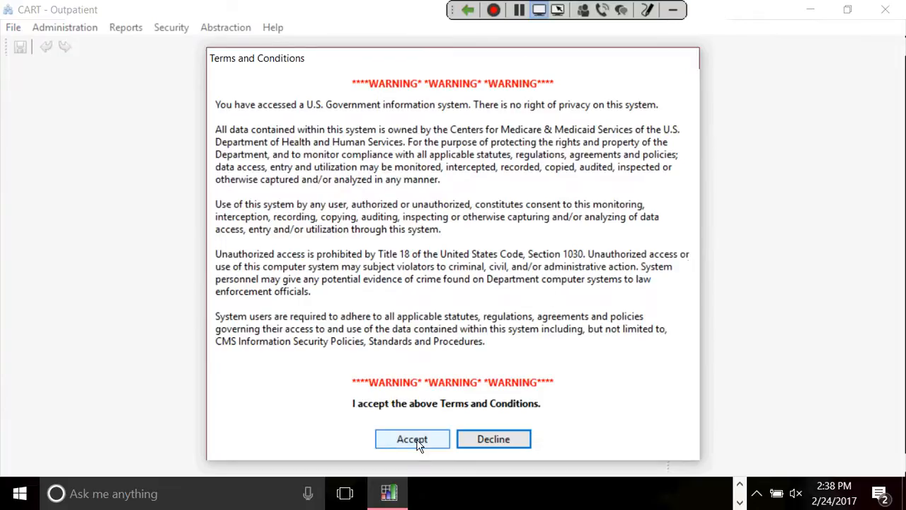
# Accept the Terms and Conditions and go to Administration > User.
pyautogui.click(418, 442)
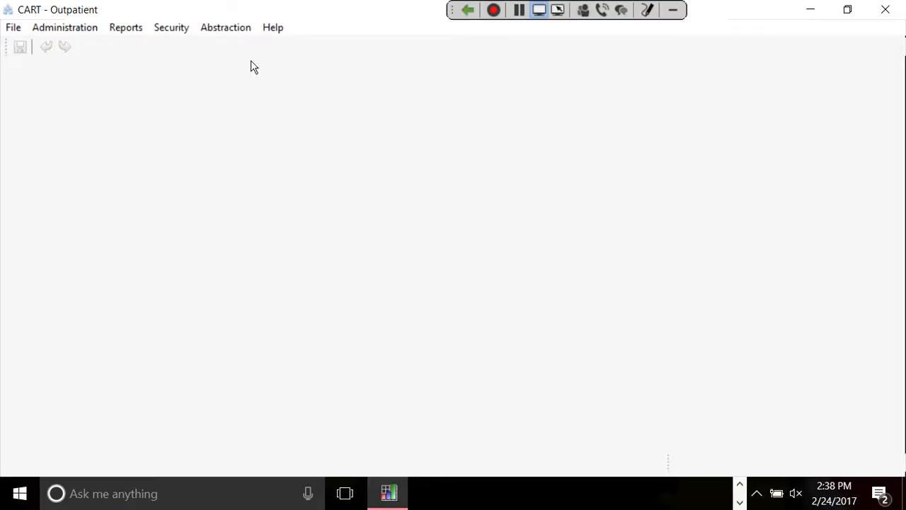
pyautogui.click(86, 34)
pyautogui.press('Down')
pyautogui.press('Down')
pyautogui.press('Down')
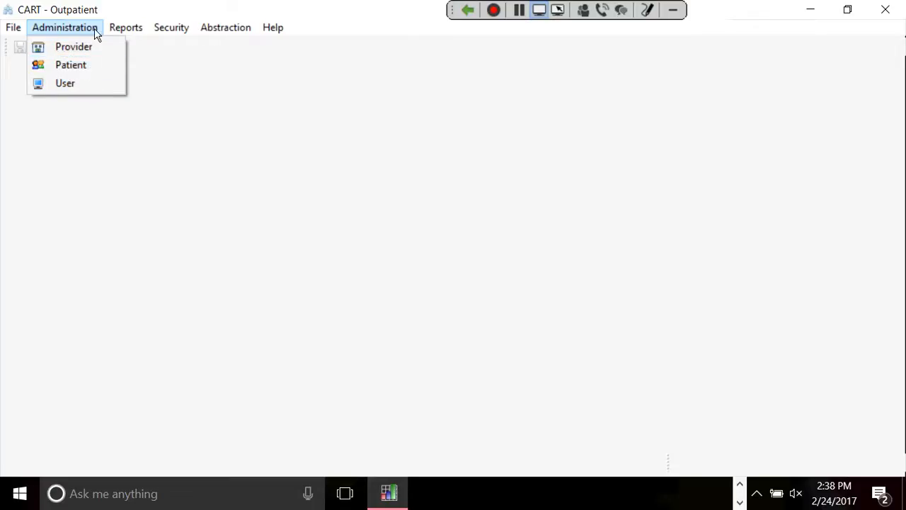
pyautogui.press('Up')
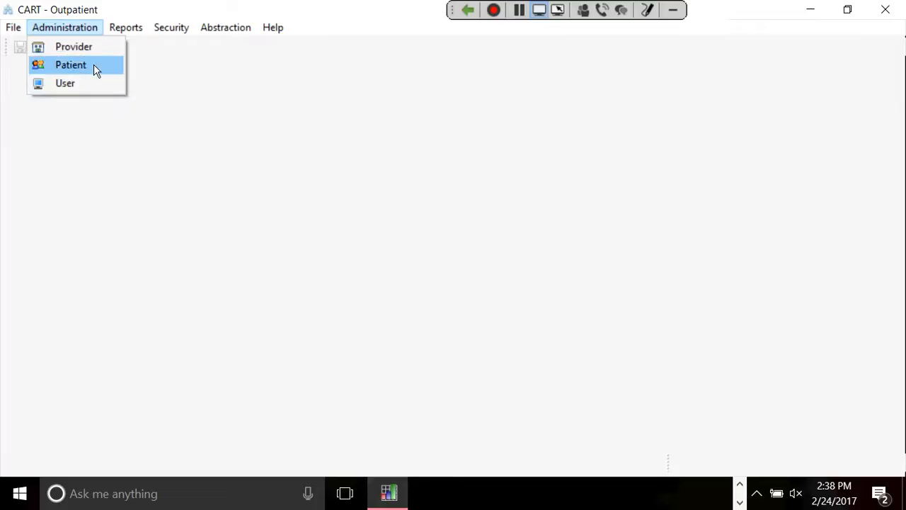
pyautogui.press('Down')
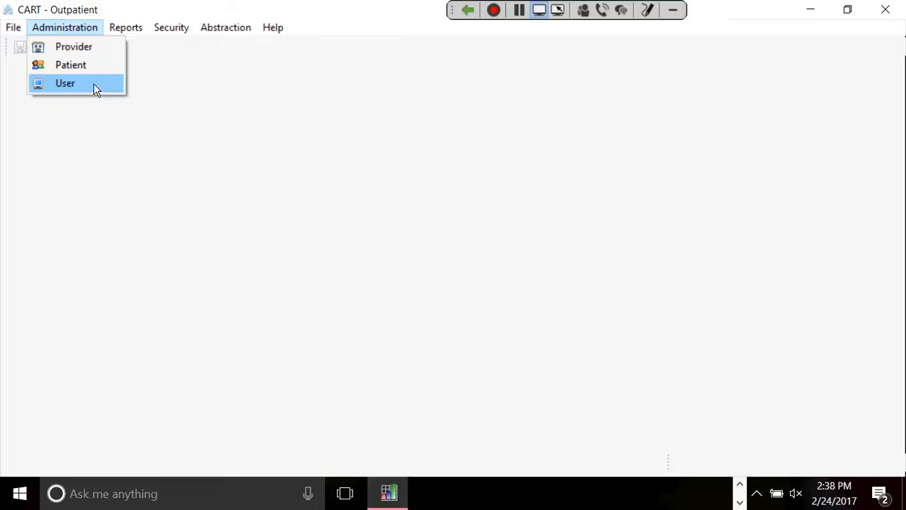
pyautogui.click(95, 87)
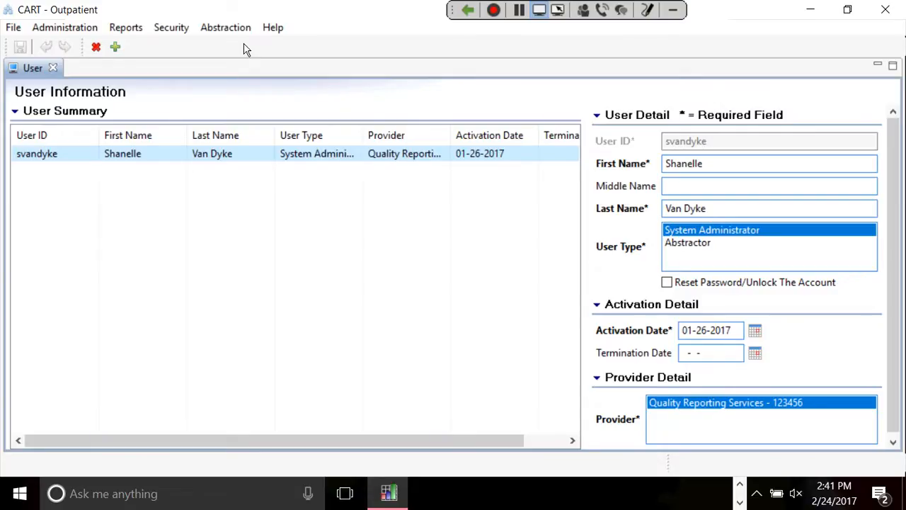
# Create a new user record, entering 'admin' for the user ID, first name and last name.
pyautogui.click(115, 47)
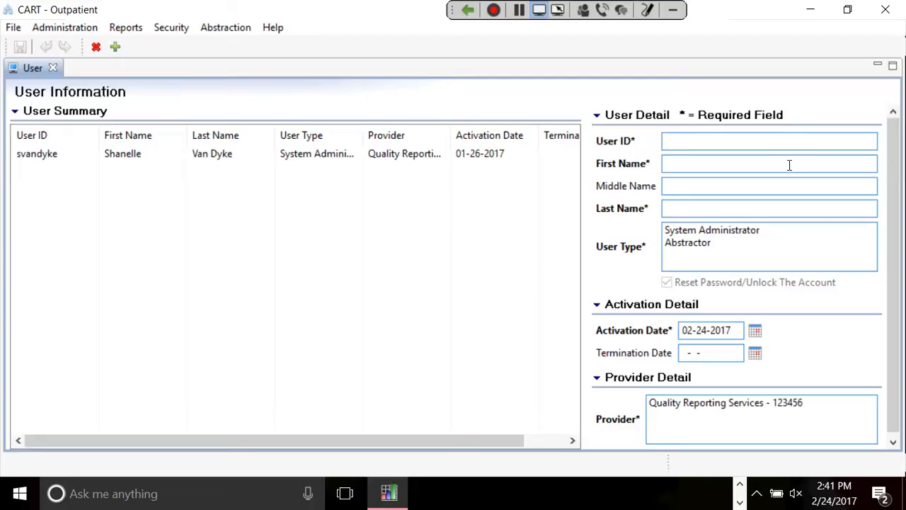
pyautogui.write('admin')
pyautogui.press('BackSpace')
pyautogui.press('BackSpace')
pyautogui.write('in')
pyautogui.press('Tab')
pyautogui.write('admin')
pyautogui.press('Tab')
pyautogui.press('Tab')
pyautogui.write('admin')
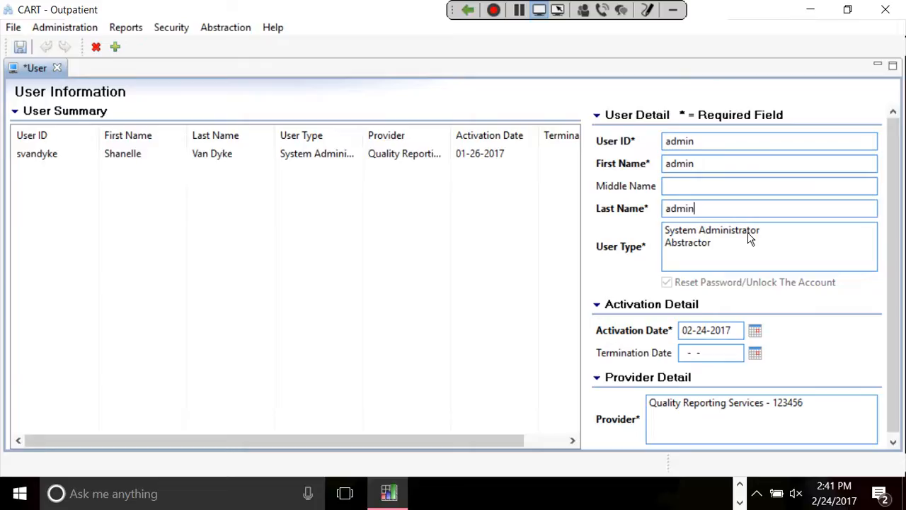
# Make the user a System Administrator for Quality Reporting Services - 123456 and save.
pyautogui.click(750, 238)
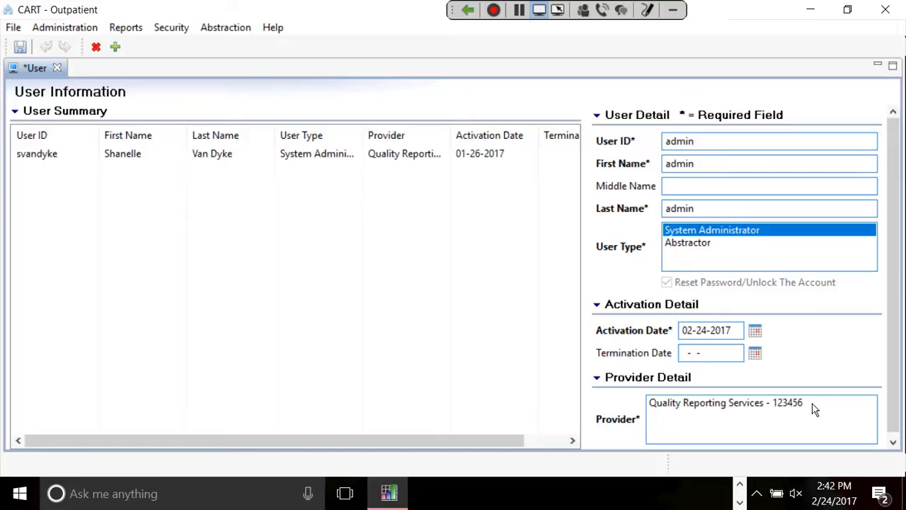
pyautogui.click(714, 405)
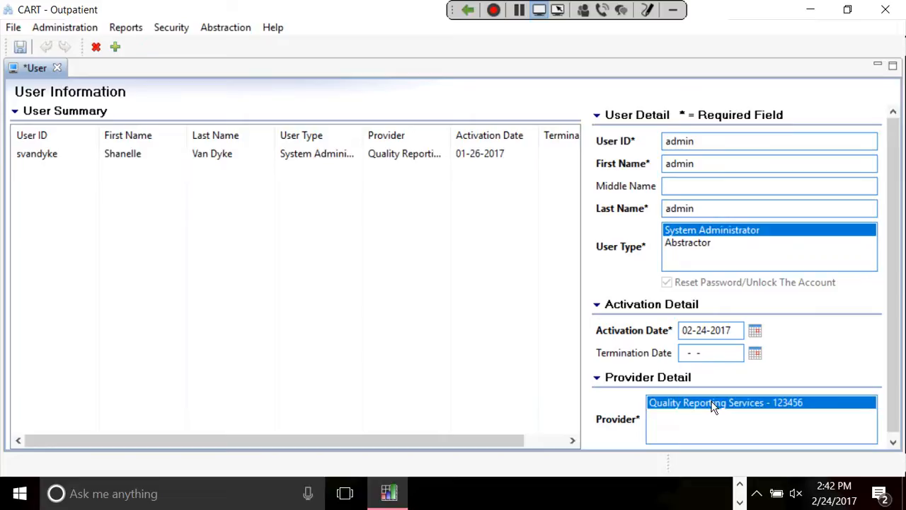
pyautogui.click(26, 50)
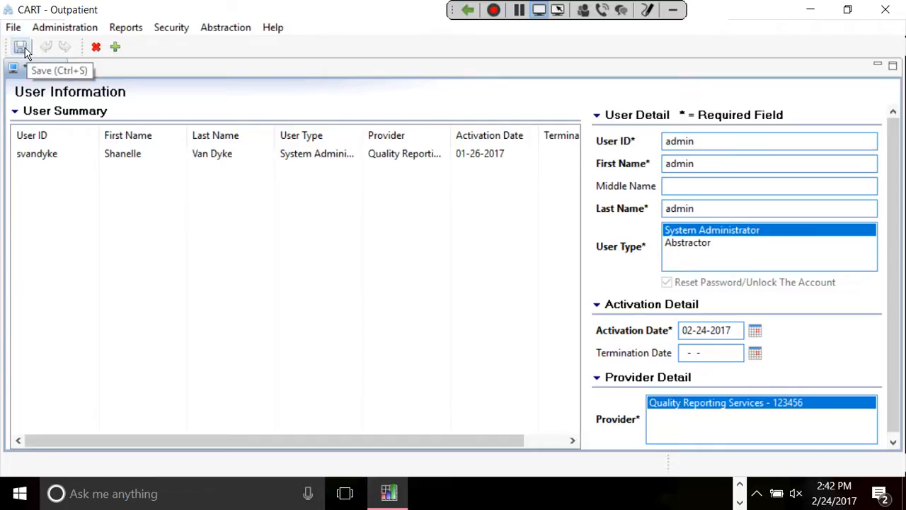
pyautogui.click(26, 53)
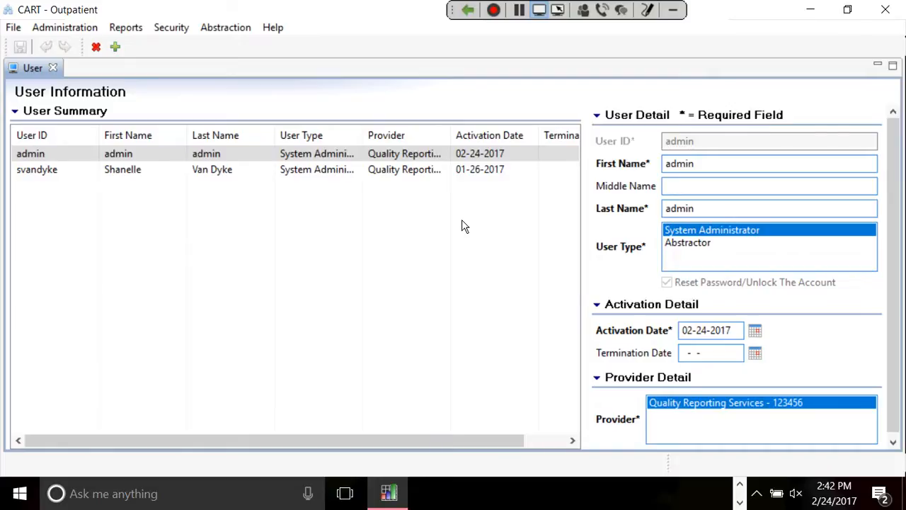
pyautogui.click(75, 29)
# Open the Quality Reporting Services provider and list its Time Period options under Provider Preferences.
pyautogui.click(70, 44)
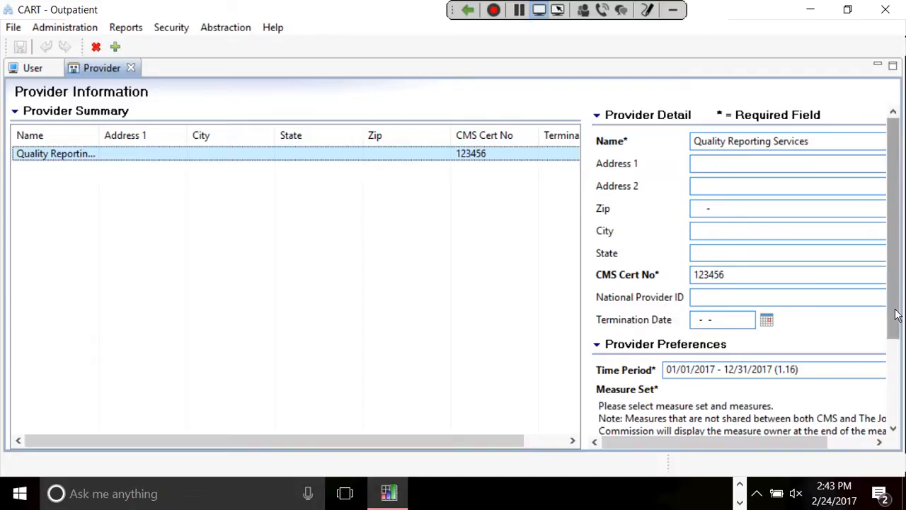
pyautogui.moveTo(896, 315); pyautogui.dragTo(899, 397)
pyautogui.moveTo(669, 421); pyautogui.dragTo(659, 424)
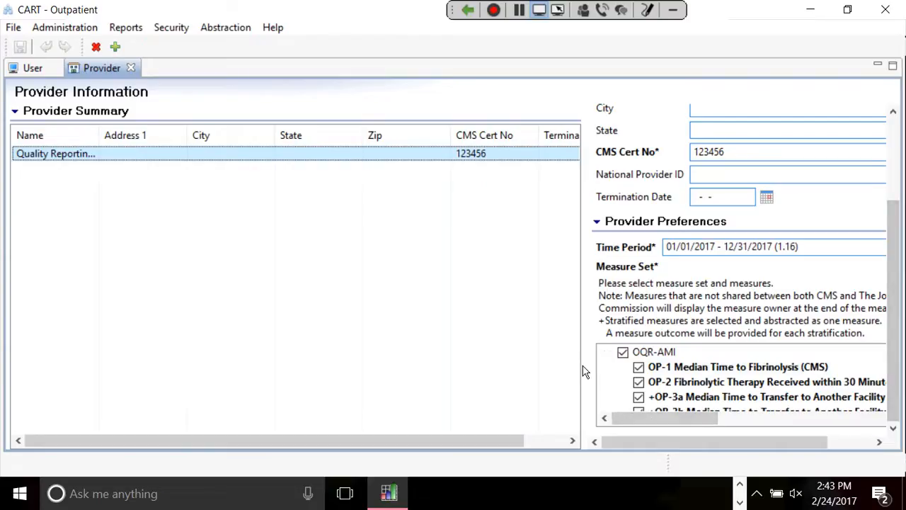
pyautogui.moveTo(638, 419); pyautogui.dragTo(584, 440)
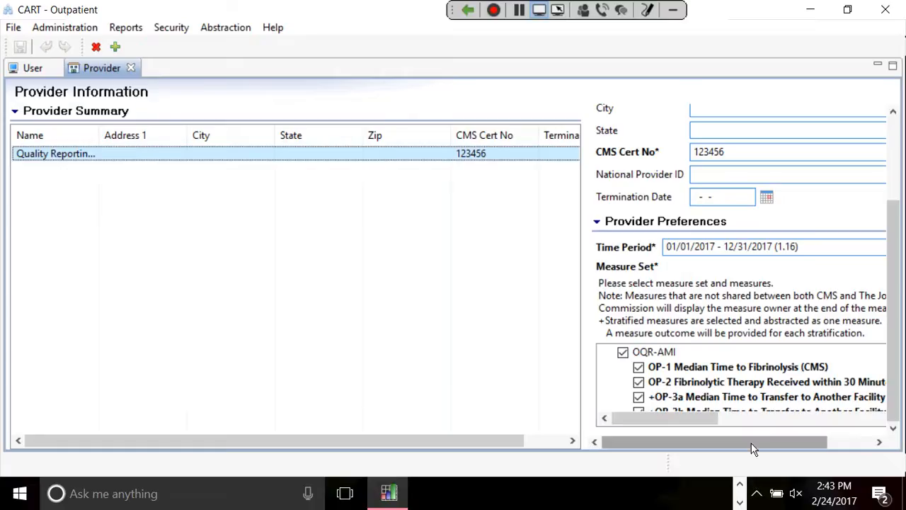
pyautogui.moveTo(753, 448); pyautogui.dragTo(798, 448)
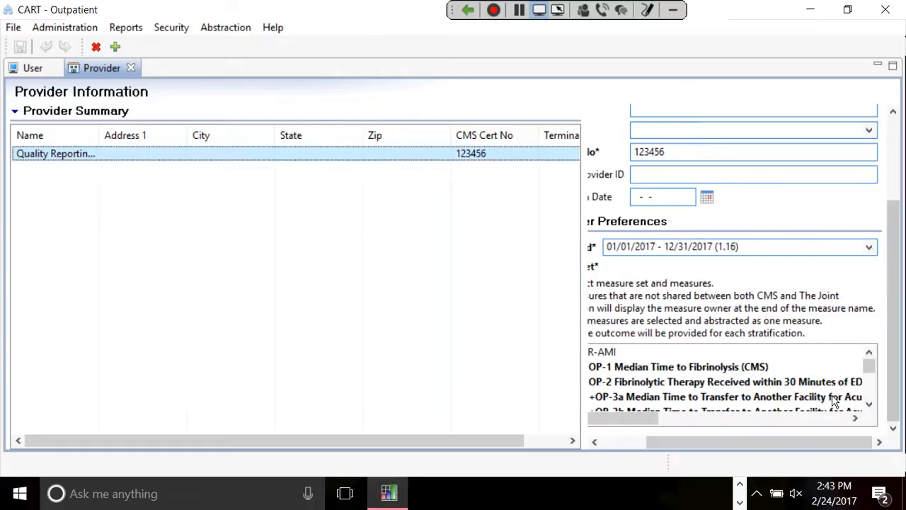
pyautogui.click(869, 248)
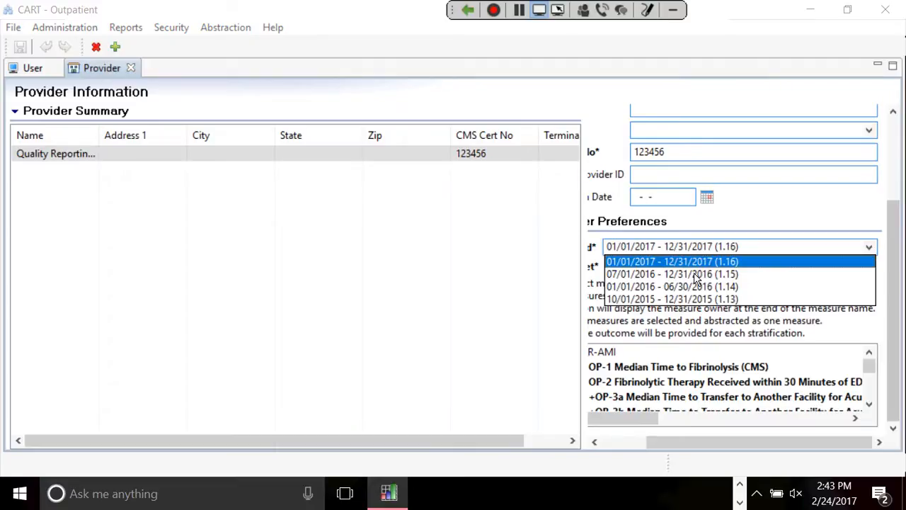
# Keep the Time Period at 01/01/2017 - 12/31/2017 (1.16) and scroll the panel back left.
pyautogui.click(653, 263)
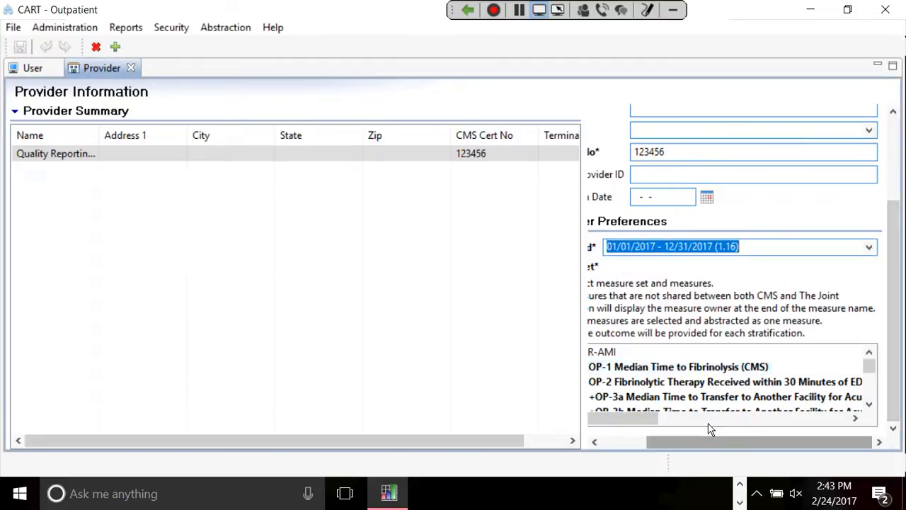
pyautogui.moveTo(684, 444); pyautogui.dragTo(593, 425)
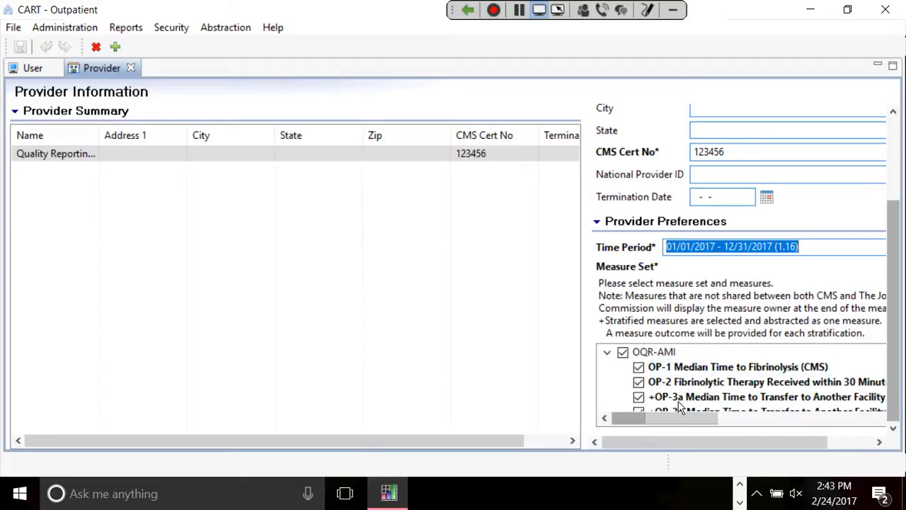
# Clear and re-select the whole OQR-AMI measure set, then scroll through the Measure Set tree.
pyautogui.click(623, 353)
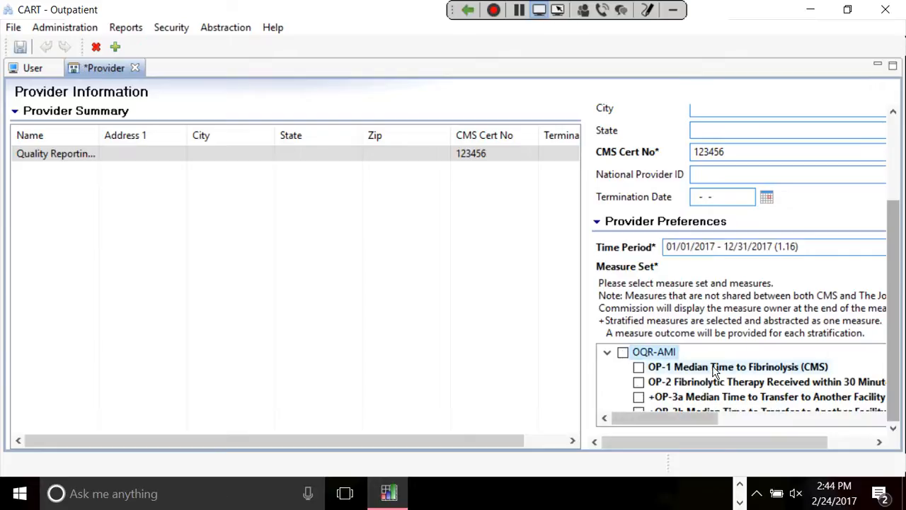
pyautogui.click(622, 352)
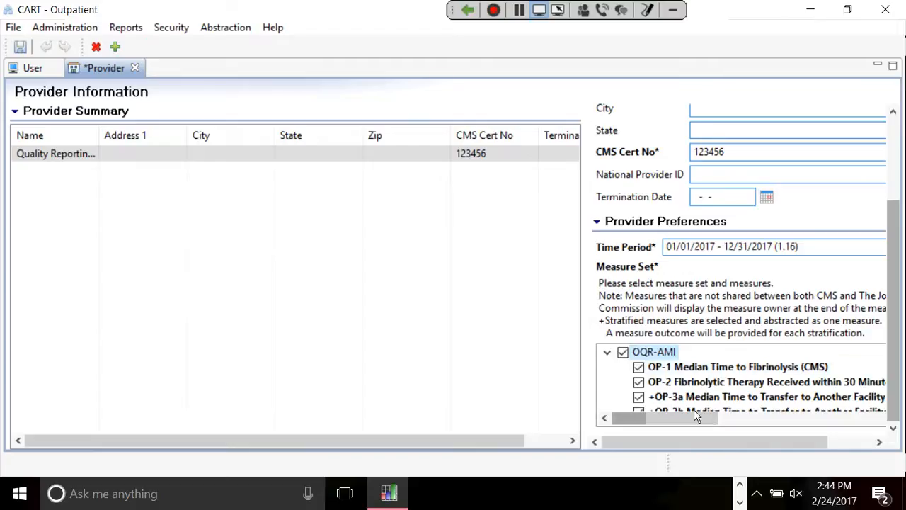
pyautogui.moveTo(671, 418); pyautogui.dragTo(817, 450)
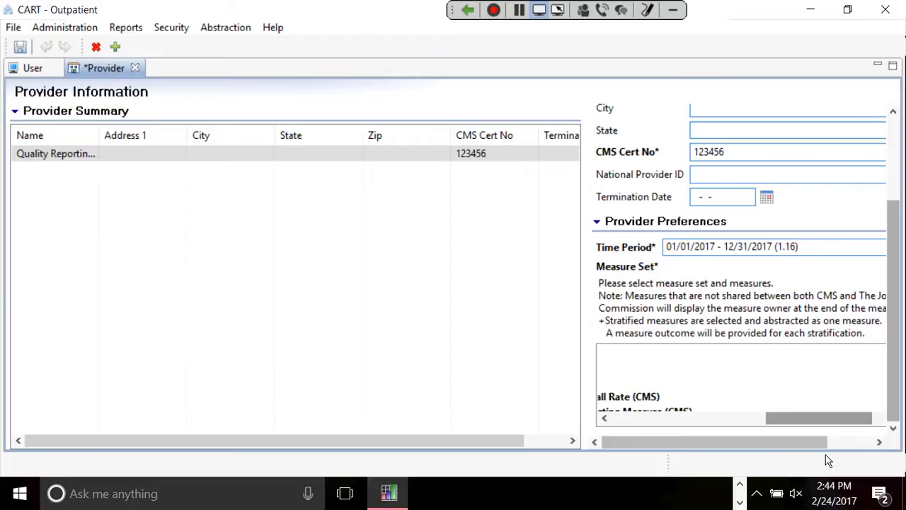
pyautogui.moveTo(802, 443); pyautogui.dragTo(879, 437)
pyautogui.click(868, 406)
pyautogui.moveTo(783, 420); pyautogui.dragTo(660, 405)
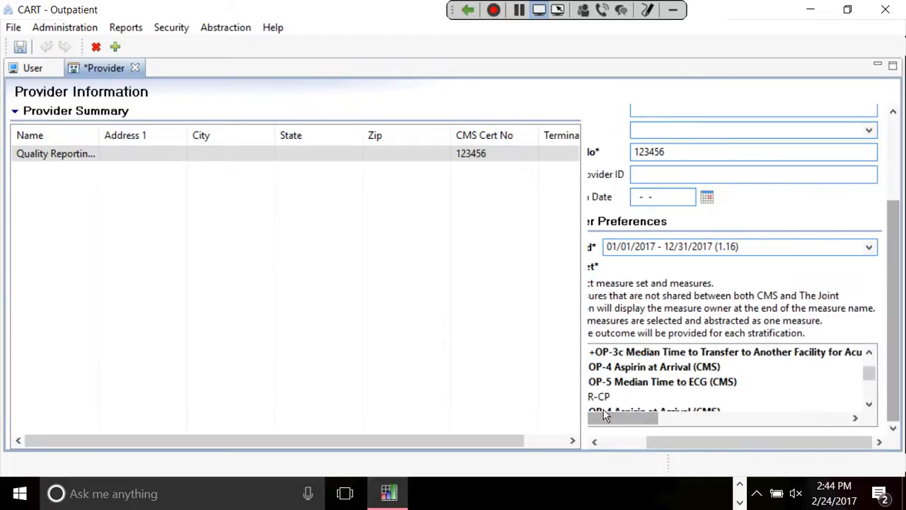
pyautogui.click(868, 404)
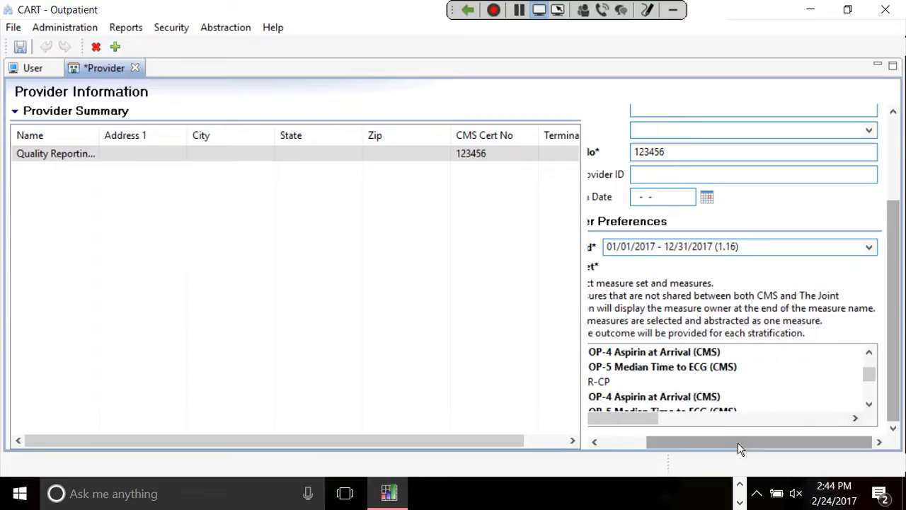
pyautogui.moveTo(738, 448); pyautogui.dragTo(696, 448)
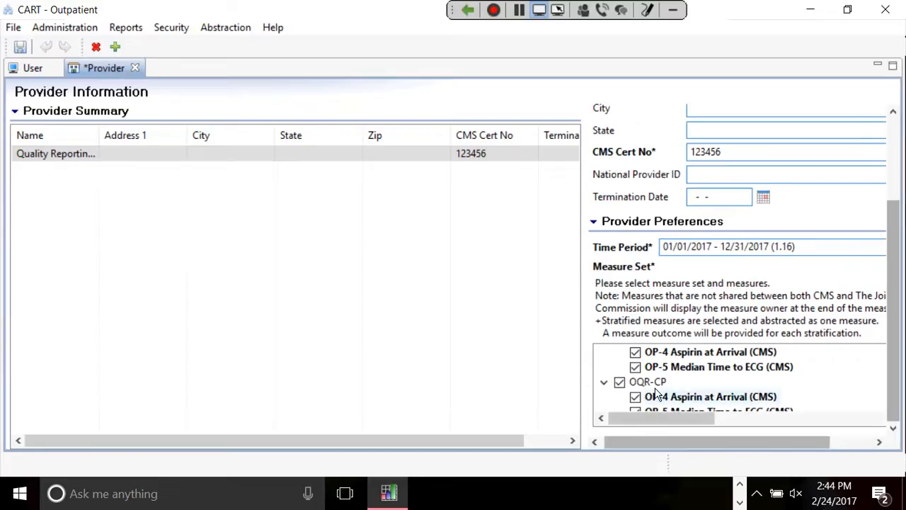
# Uncheck and recheck OQR-CP with all its measures, then save the provider settings.
pyautogui.click(620, 386)
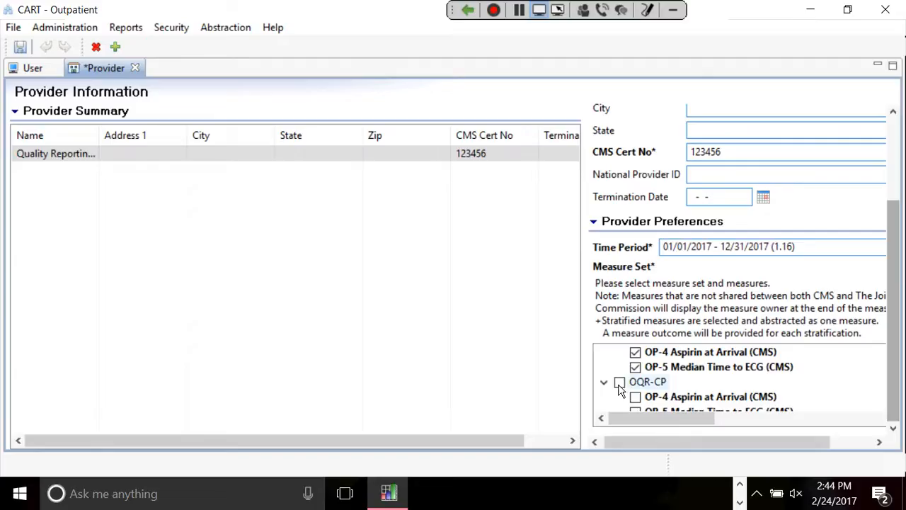
pyautogui.click(619, 383)
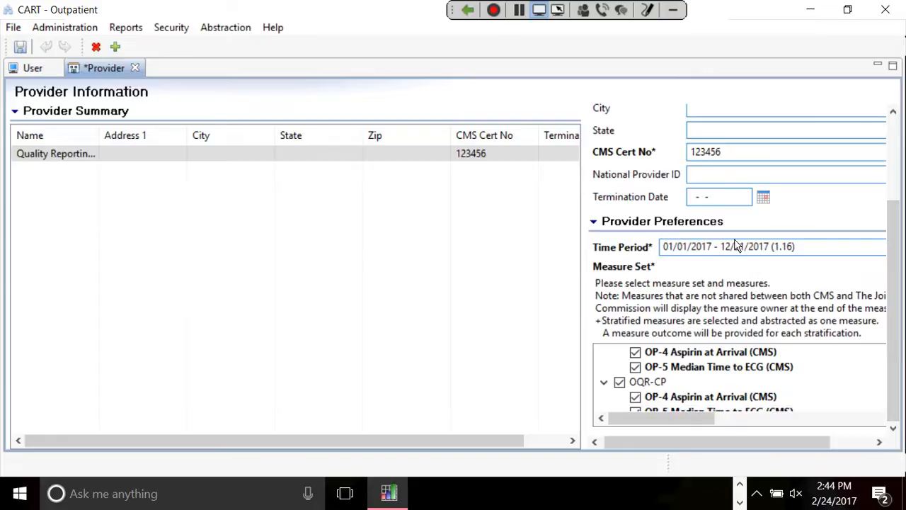
pyautogui.click(24, 53)
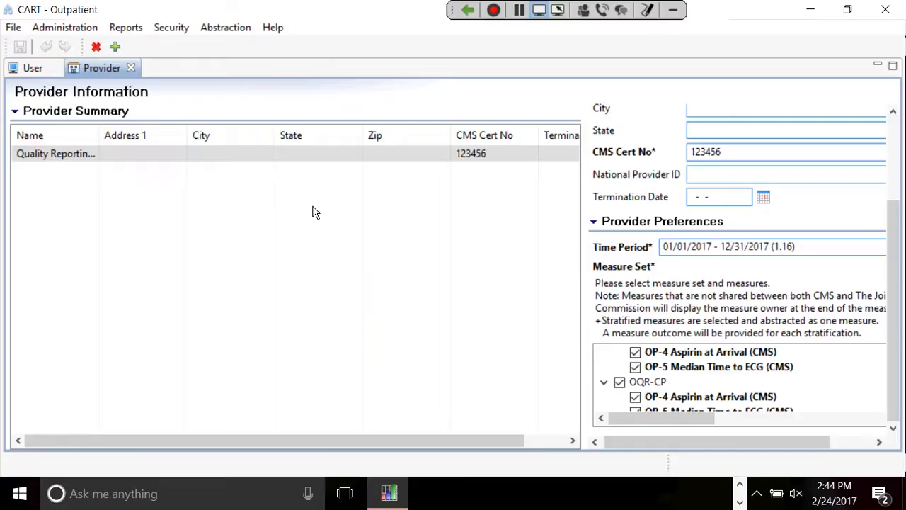
pyautogui.moveTo(895, 252); pyautogui.dragTo(896, 169)
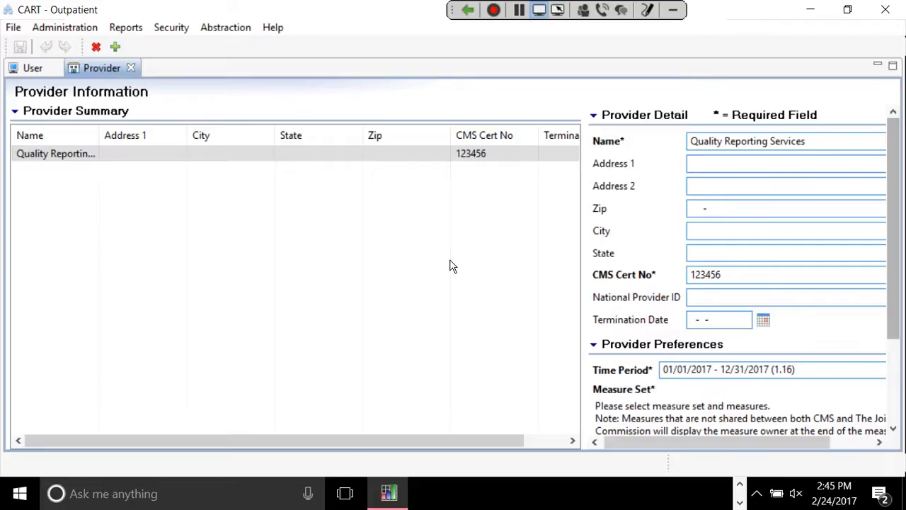
# Close the Provider and User screens and open Administration > Patient.
pyautogui.click(130, 68)
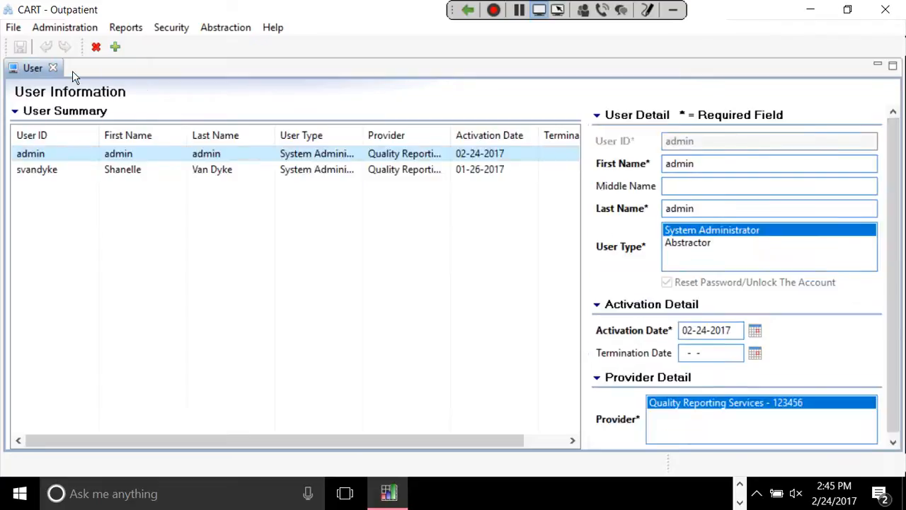
pyautogui.click(54, 68)
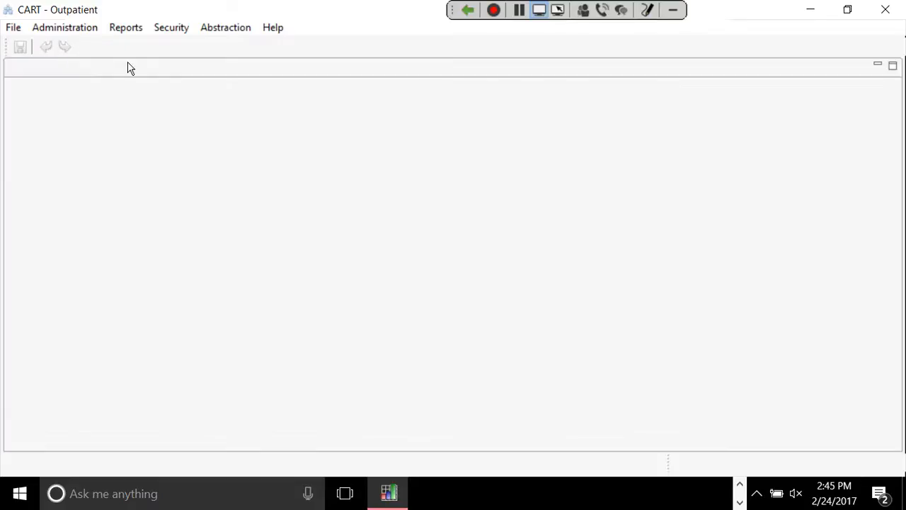
pyautogui.click(88, 29)
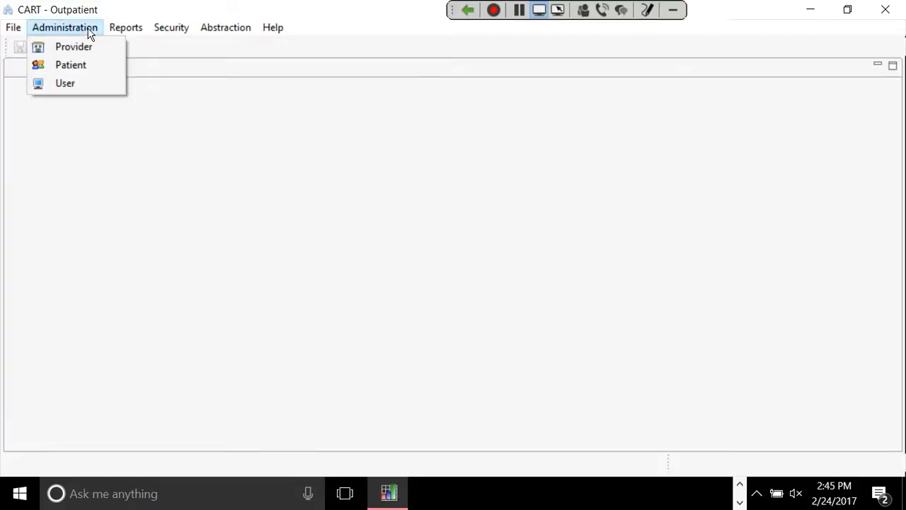
pyautogui.click(79, 65)
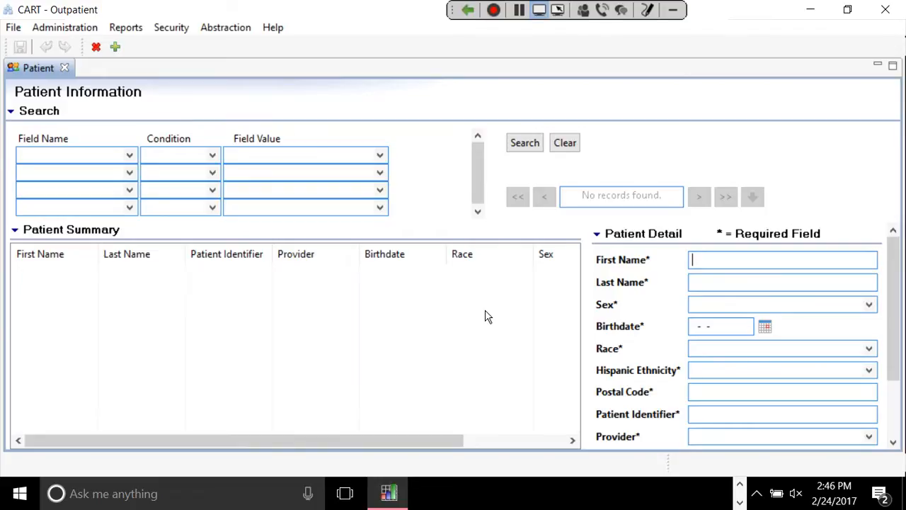
# Search patients with empty criteria to list the one existing record, then show the Field Name choices.
pyautogui.click(520, 142)
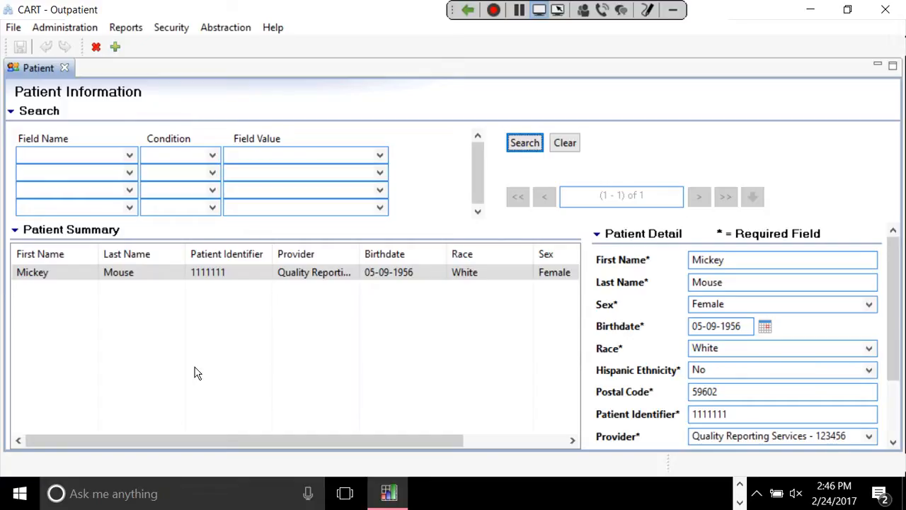
pyautogui.click(129, 160)
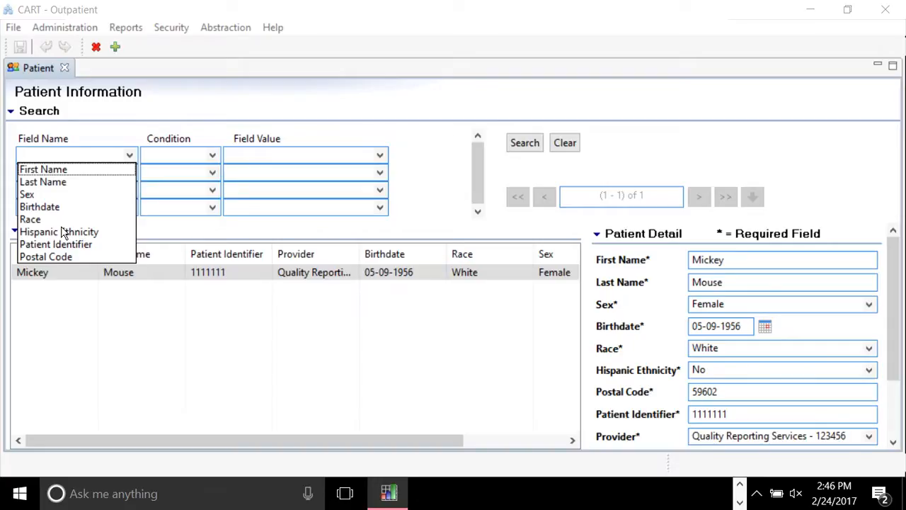
# Search patients by First Name with the Contains condition and select the existing patient record.
pyautogui.click(42, 170)
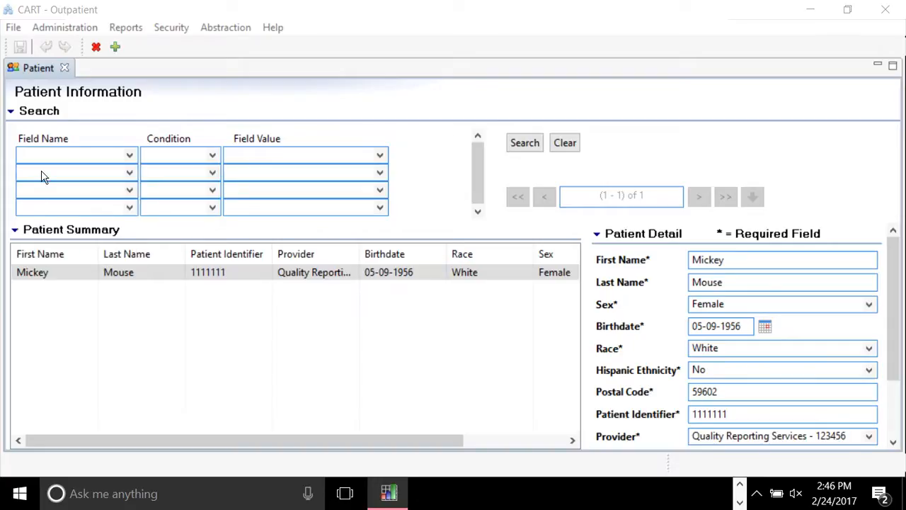
pyautogui.click(213, 155)
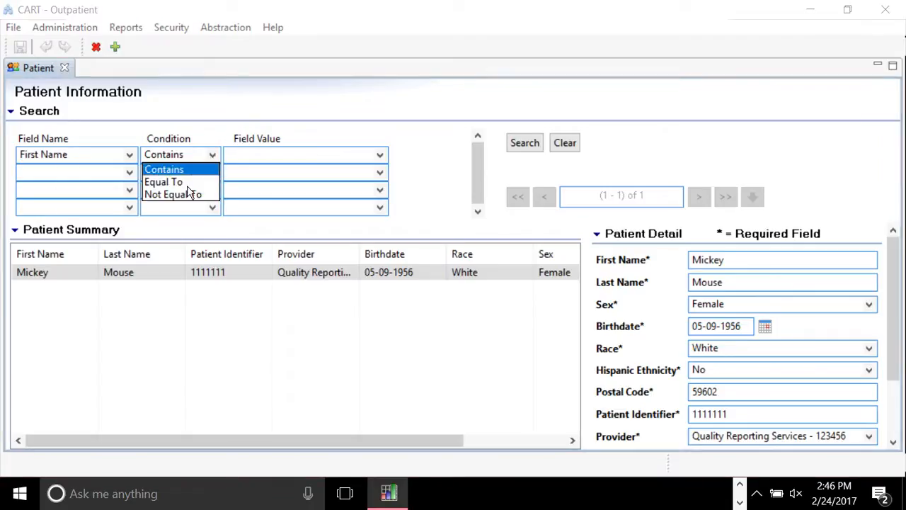
pyautogui.click(177, 170)
pyautogui.click(276, 155)
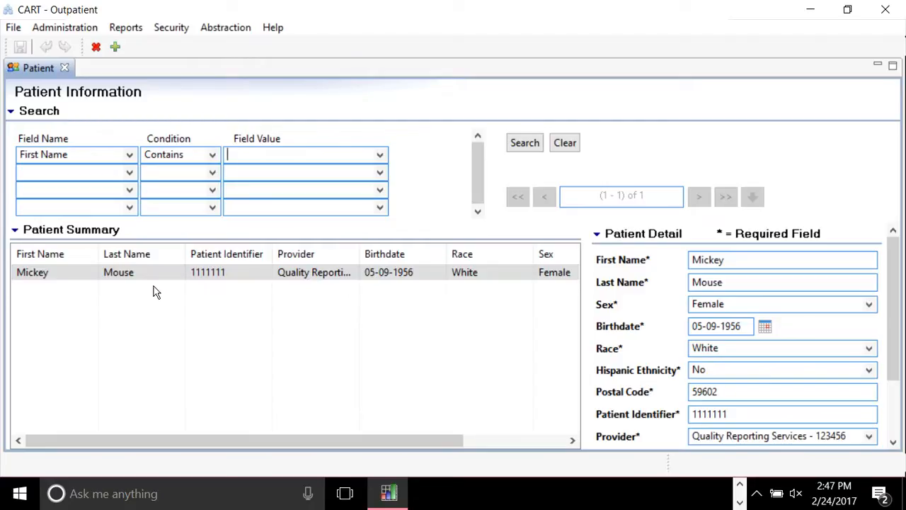
pyautogui.click(411, 345)
pyautogui.moveTo(896, 324); pyautogui.dragTo(892, 243)
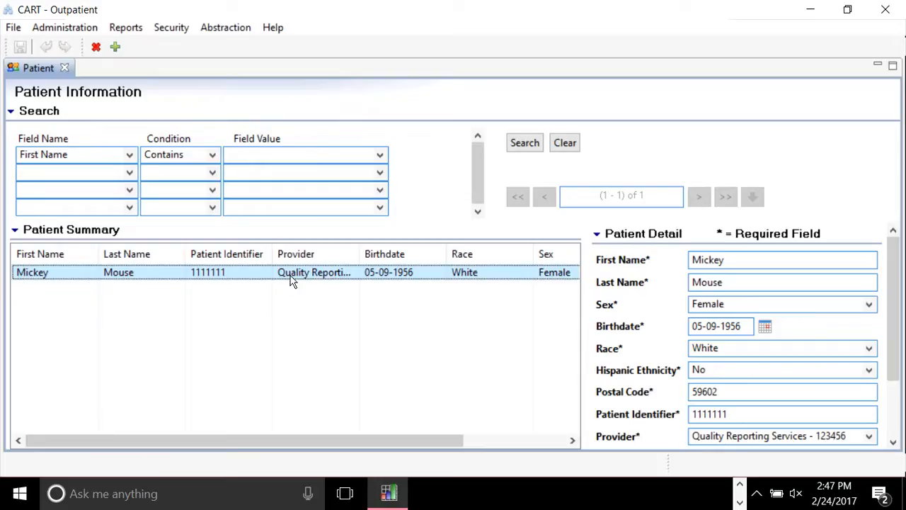
pyautogui.scroll(-3, 898, 339)
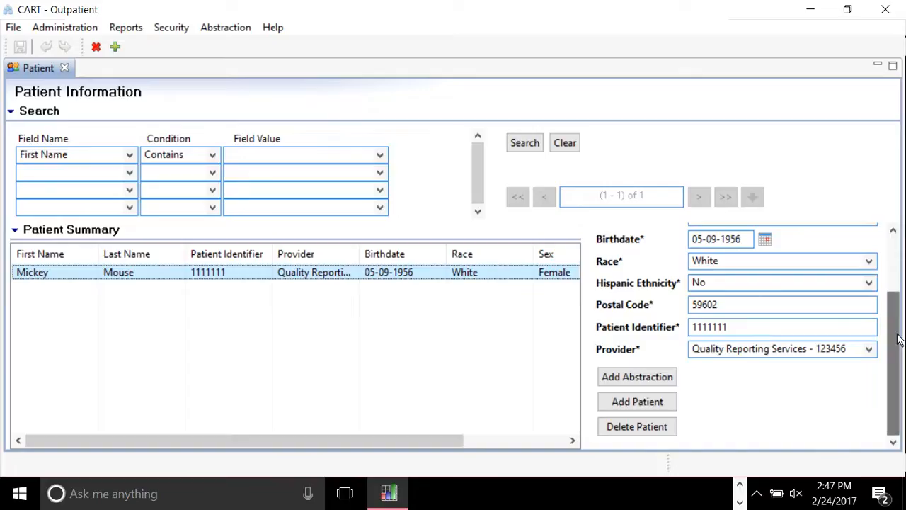
pyautogui.click(652, 385)
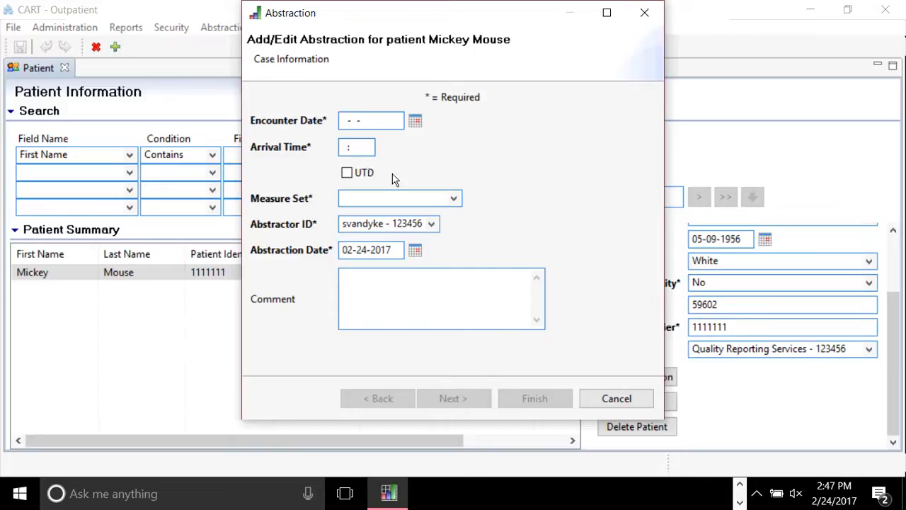
pyautogui.click(644, 14)
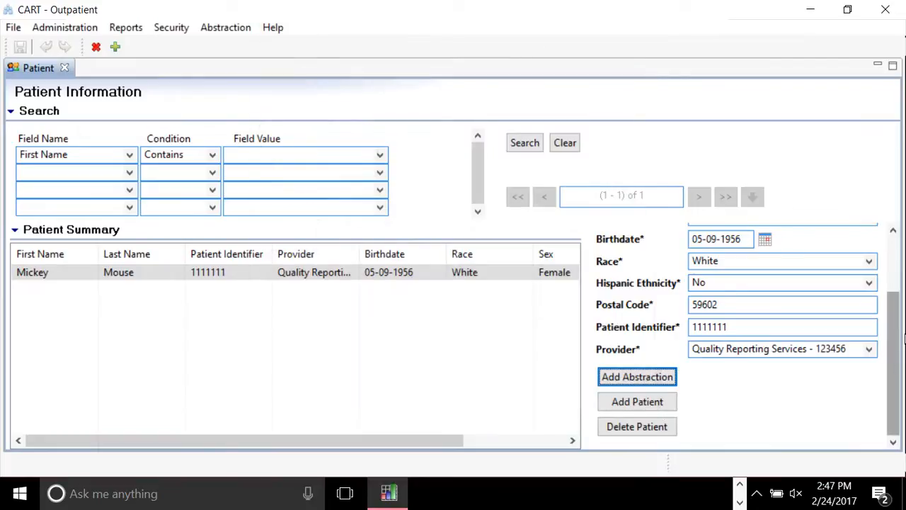
pyautogui.scroll(3, 898, 369)
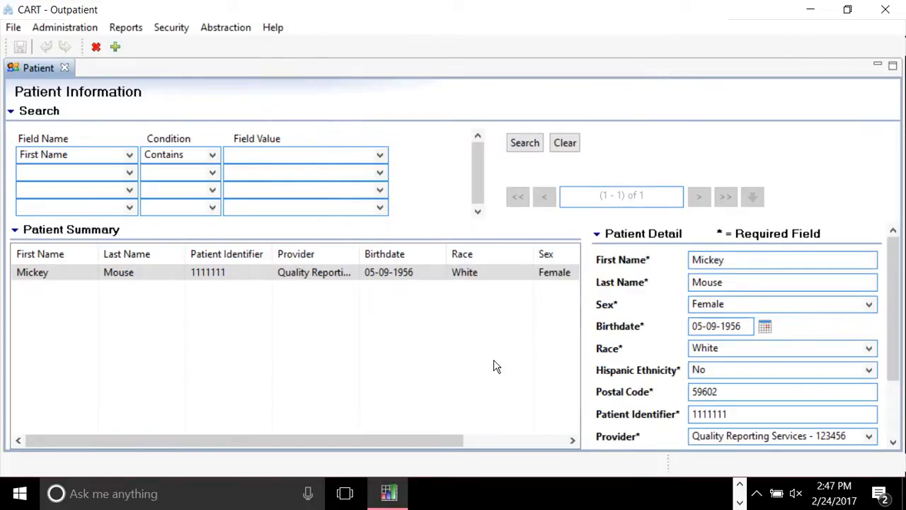
# Start a new patient and enter first and last name, Male, born 01-05-1950, White, not Hispanic.
pyautogui.click(116, 48)
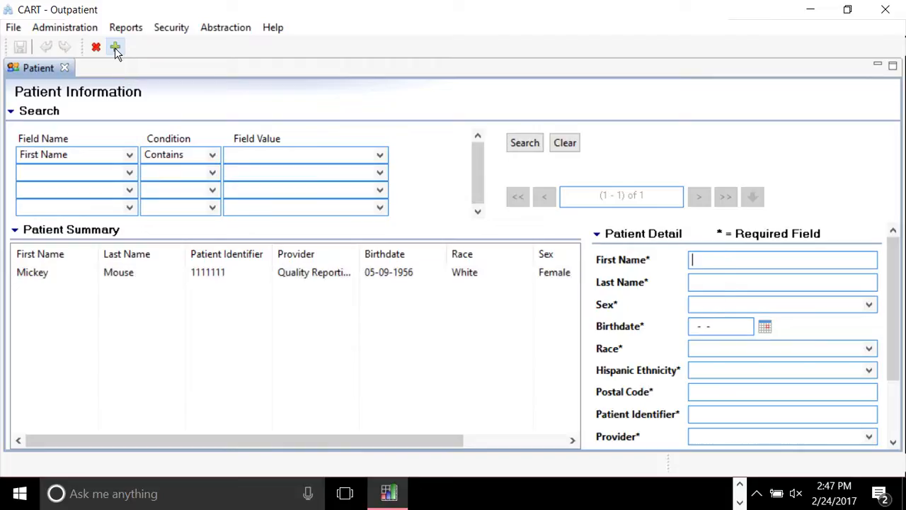
pyautogui.click(730, 261)
pyautogui.write('Fred')
pyautogui.press('Tab')
pyautogui.write('Flinstone')
pyautogui.press('Tab')
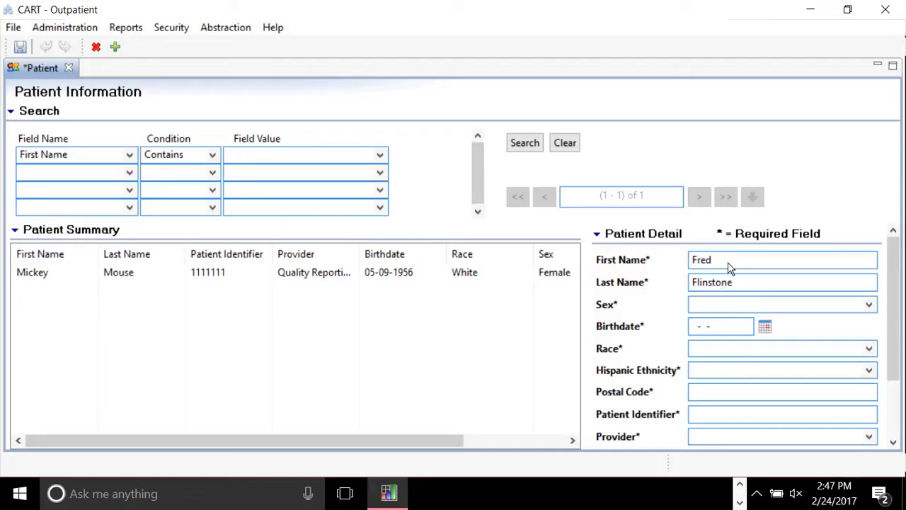
pyautogui.press('m')
pyautogui.press('Tab')
pyautogui.write('01-05-1950')
pyautogui.press('Tab')
pyautogui.write('w')
pyautogui.press('Tab')
pyautogui.write('n')
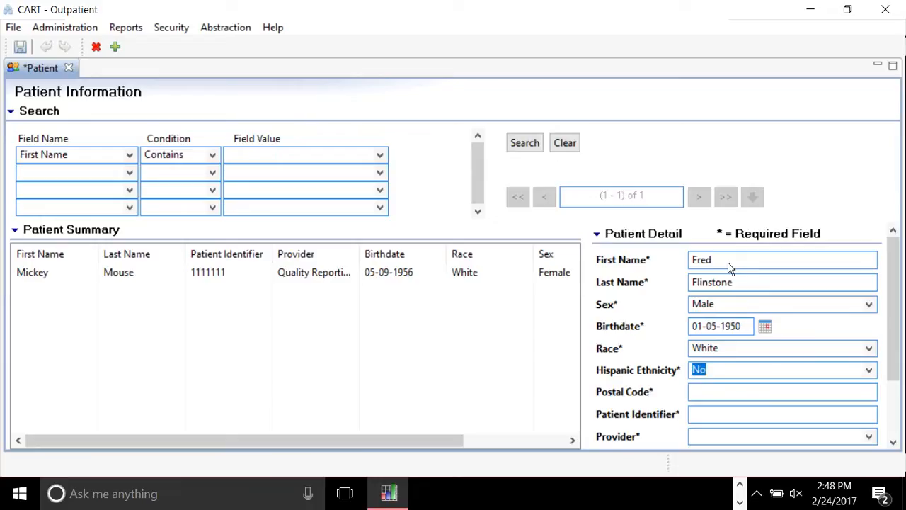
# Confirm Sex is Male and Race is White in the dropdowns, rechecking the name fields.
pyautogui.click(873, 305)
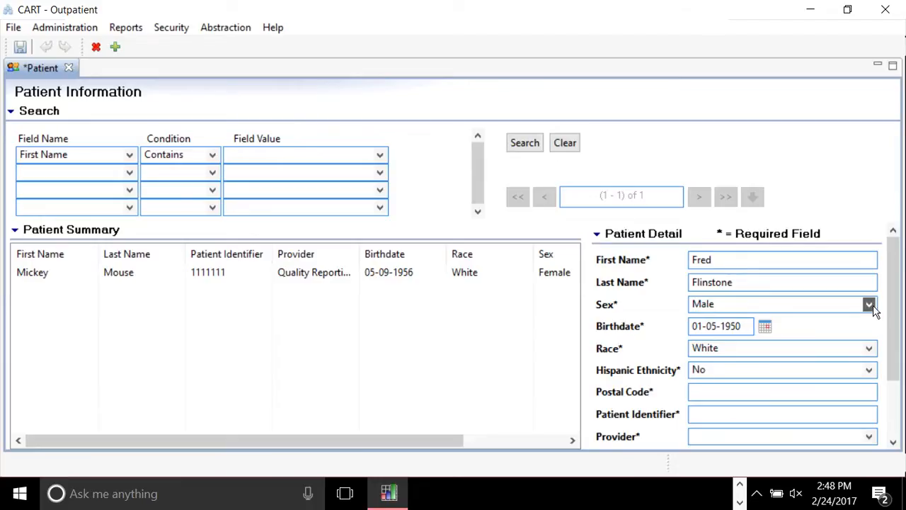
pyautogui.click(800, 329)
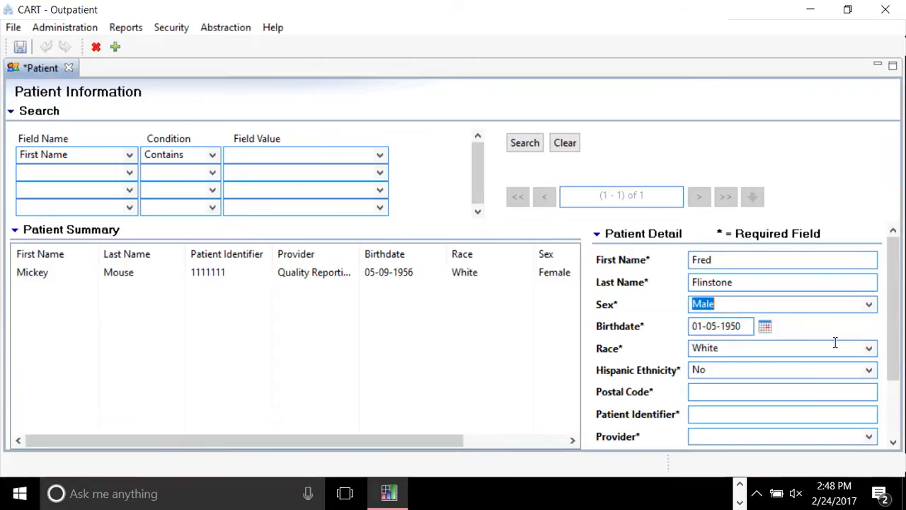
pyautogui.click(835, 343)
pyautogui.click(829, 347)
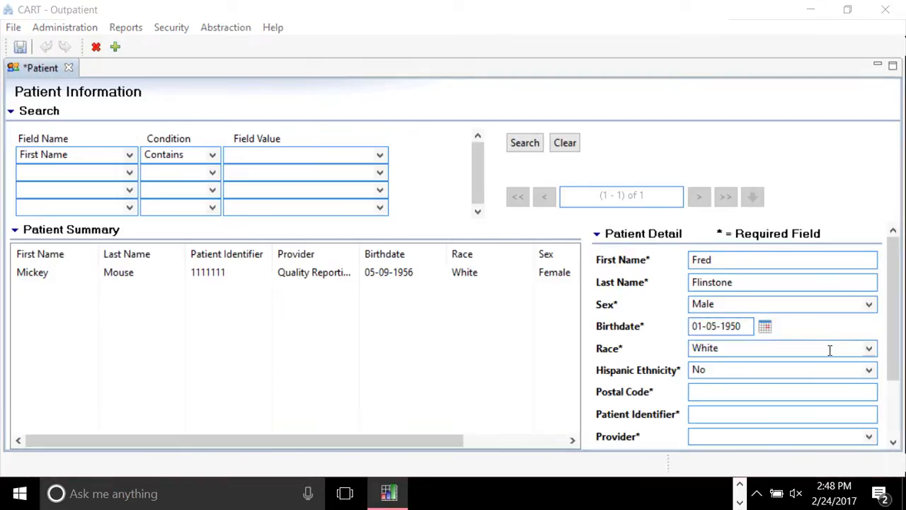
pyautogui.click(830, 349)
pyautogui.click(829, 350)
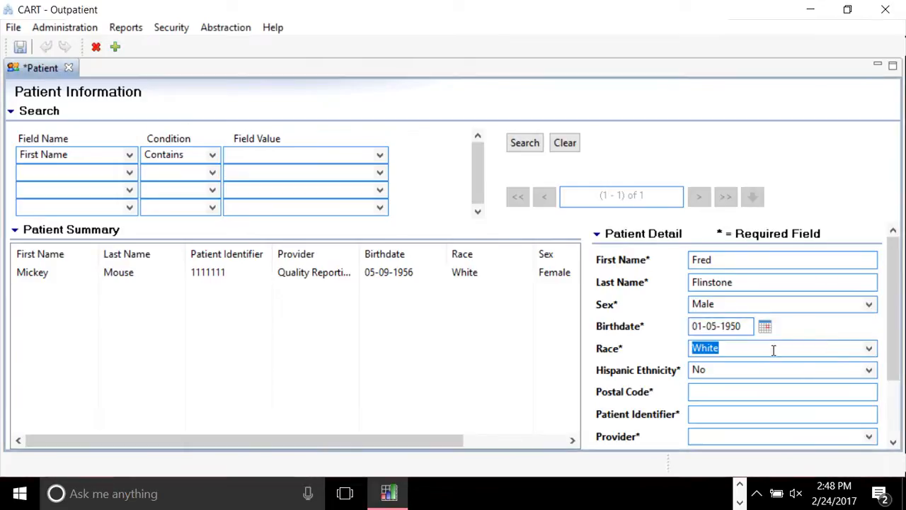
pyautogui.click(731, 260)
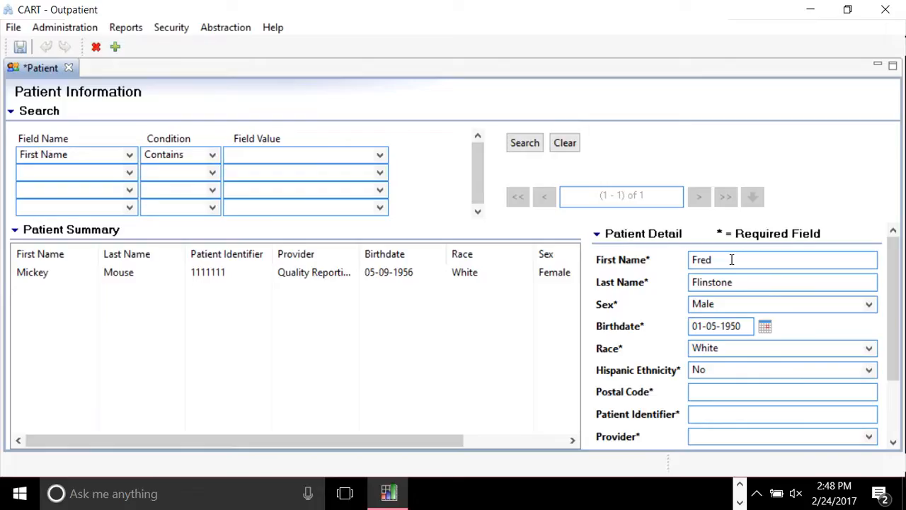
pyautogui.press('Tab')
pyautogui.press('Tab')
pyautogui.press('Down')
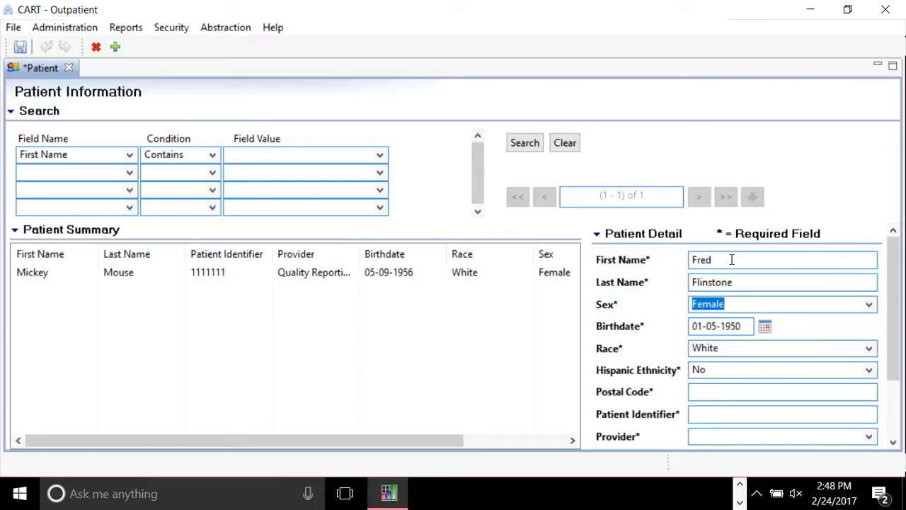
pyautogui.click(869, 304)
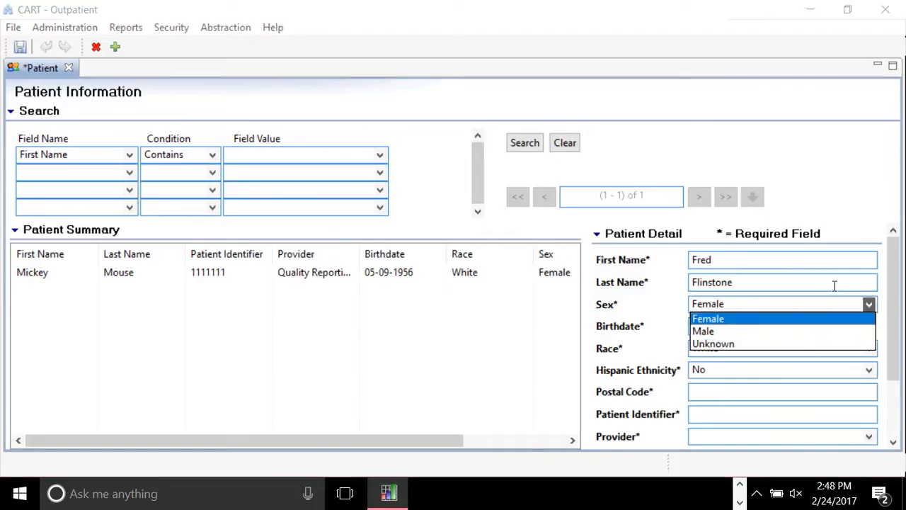
pyautogui.click(809, 329)
pyautogui.click(721, 325)
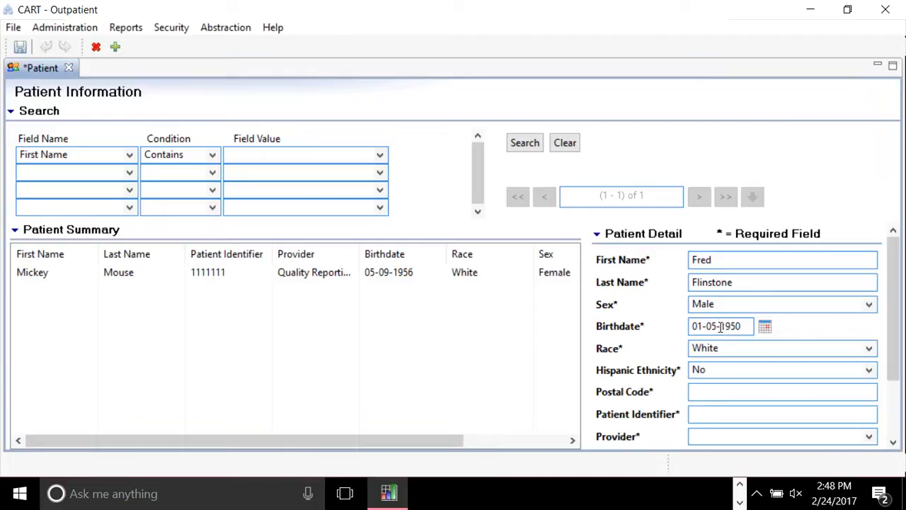
# Set Hispanic ethnicity to Yes and fill in the postal code and patient identifier.
pyautogui.press('Tab')
pyautogui.press('Tab')
pyautogui.press('Down')
pyautogui.press('Tab')
pyautogui.write('59639')
pyautogui.press('Tab')
pyautogui.write('02020202')
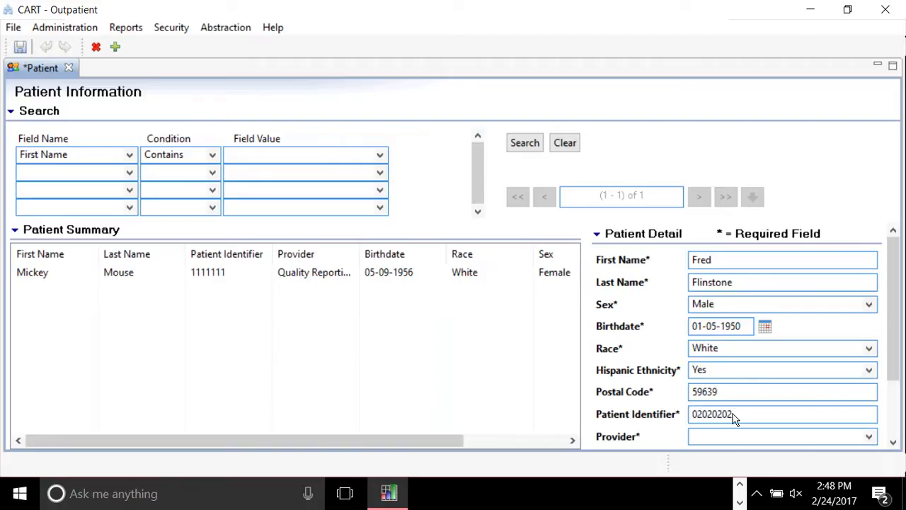
# Choose Quality Reporting Services - 123456 as the patient's provider.
pyautogui.press('Tab')
pyautogui.scroll(-3, 892, 363)
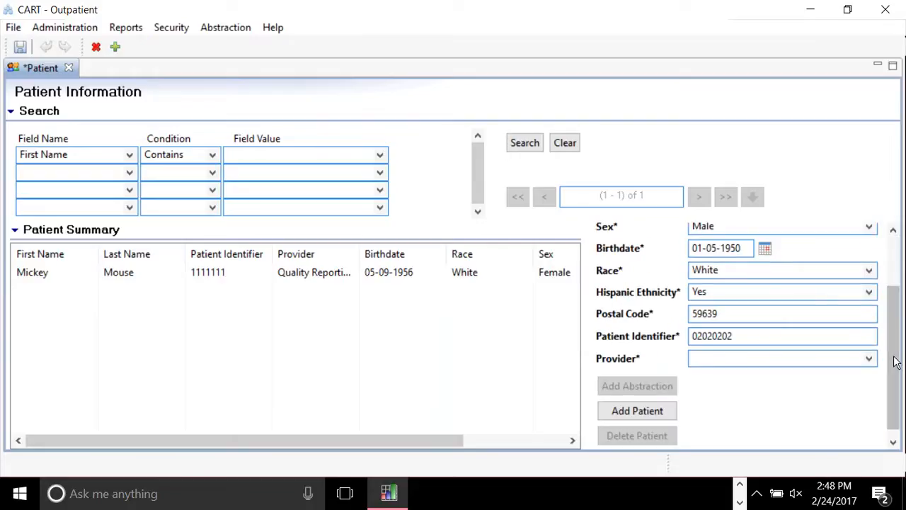
pyautogui.click(870, 359)
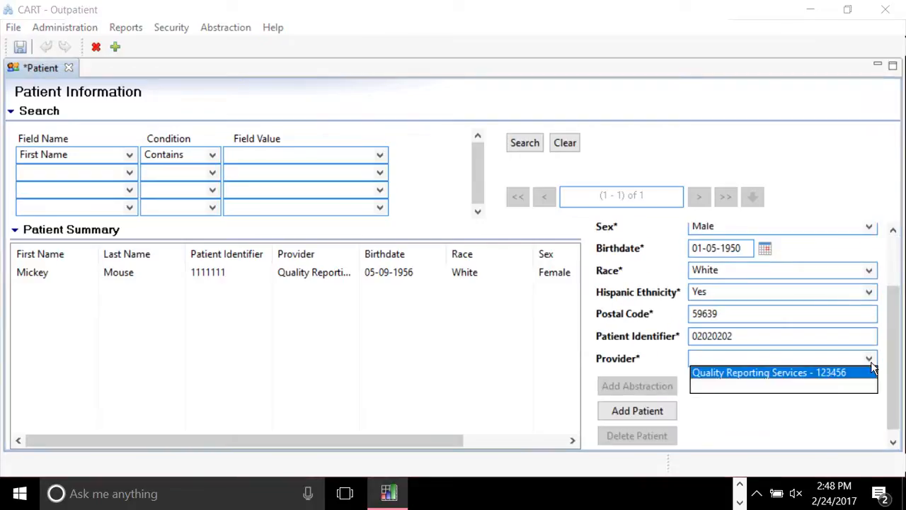
pyautogui.click(834, 376)
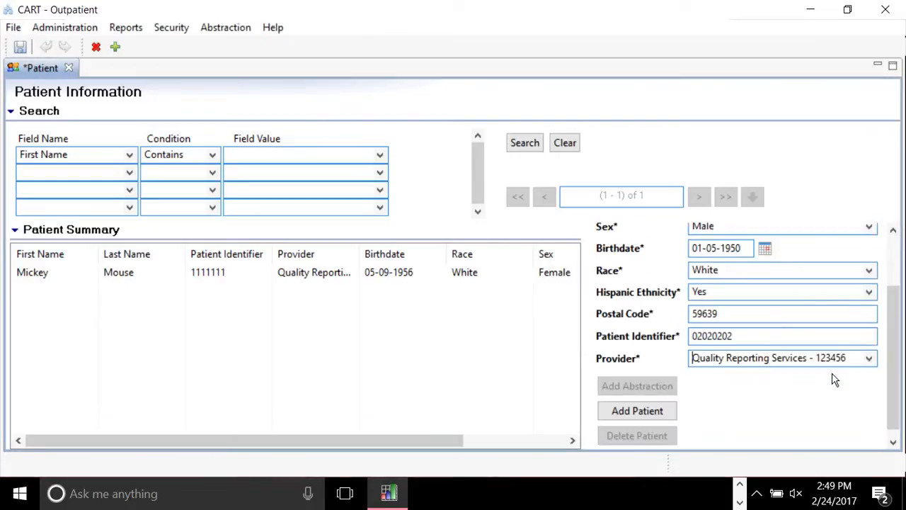
# Add the new patient, confirm the save, and select his row in Patient Summary.
pyautogui.click(652, 411)
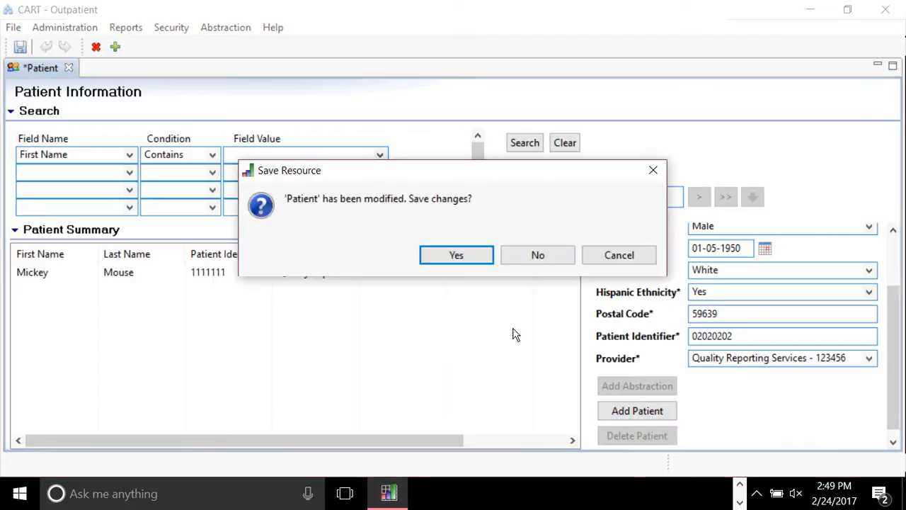
pyautogui.press('Return')
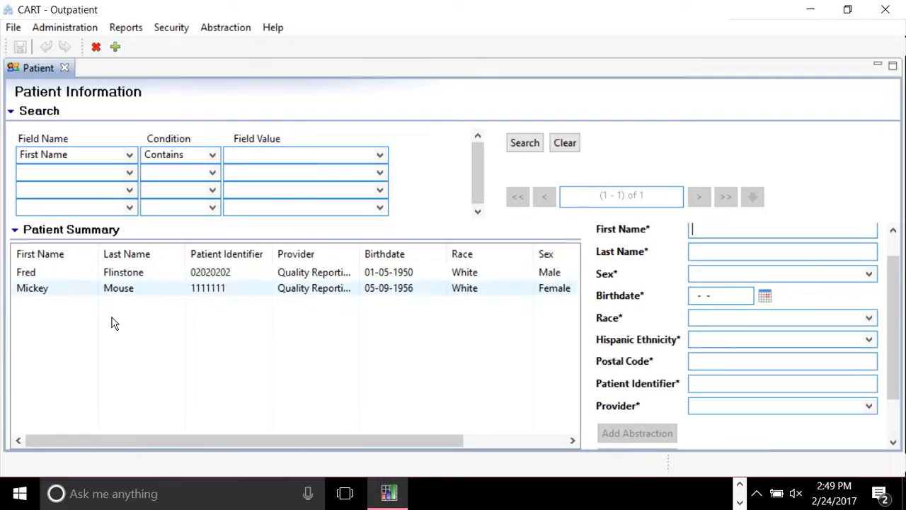
pyautogui.click(64, 279)
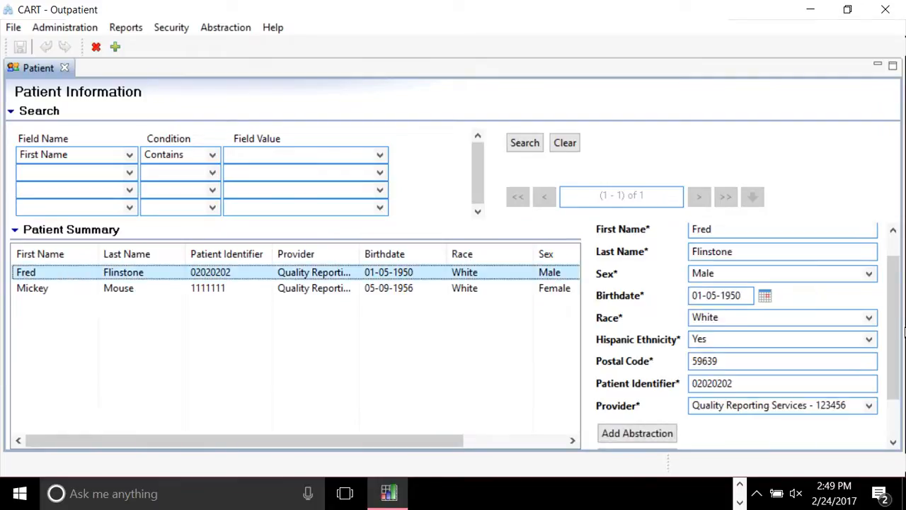
pyautogui.scroll(-2, 894, 324)
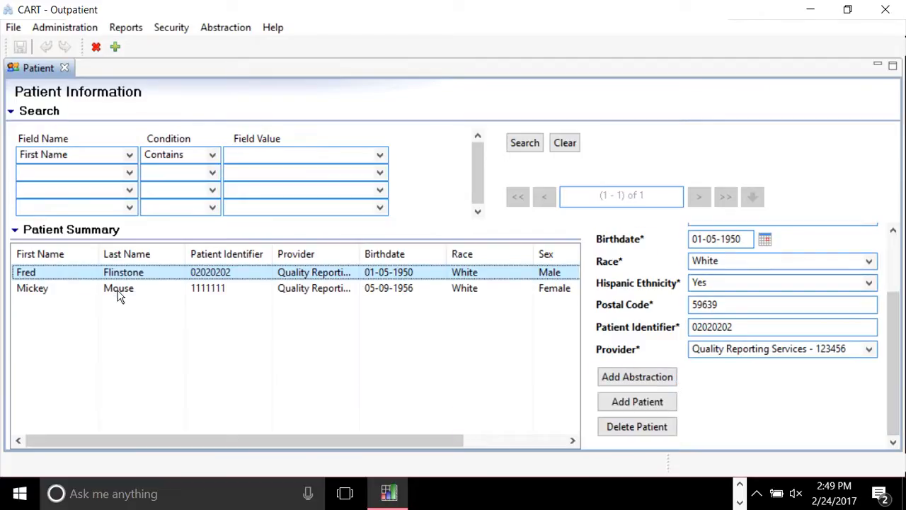
# Start a new abstraction with encounter date 10-01-2016 and arrival time 06:00.
pyautogui.doubleClick(80, 272)
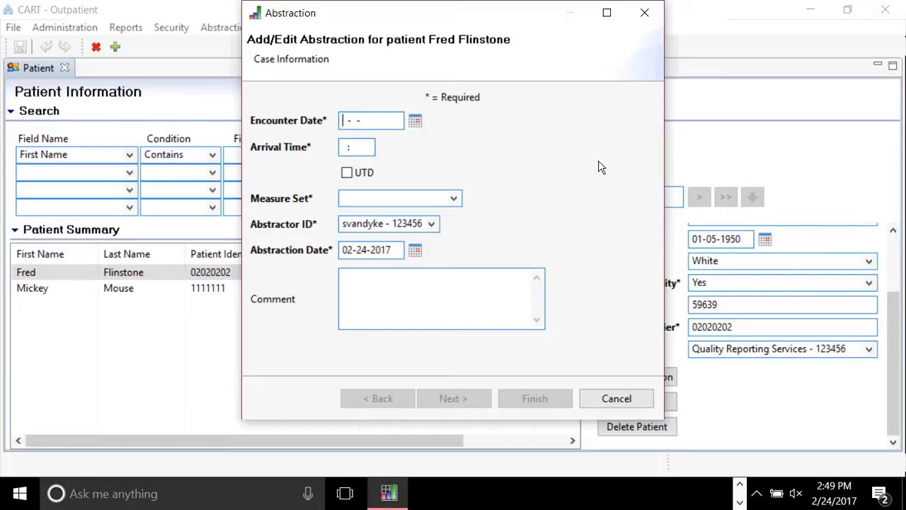
pyautogui.write('10-01-2016')
pyautogui.press('Tab')
pyautogui.write('0600')
pyautogui.press('Tab')
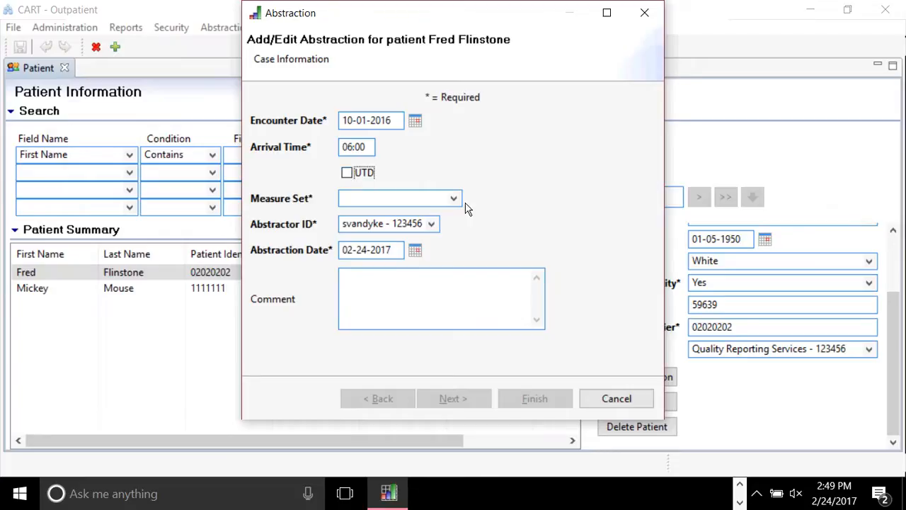
# Choose the OQR-CP measure set, keep the current abstractor, and finish the abstraction.
pyautogui.click(438, 197)
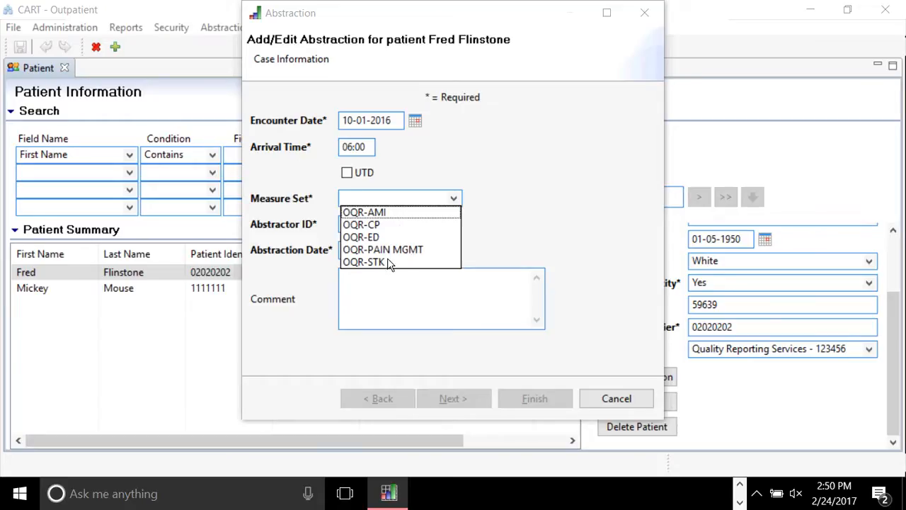
pyautogui.click(378, 225)
pyautogui.click(379, 225)
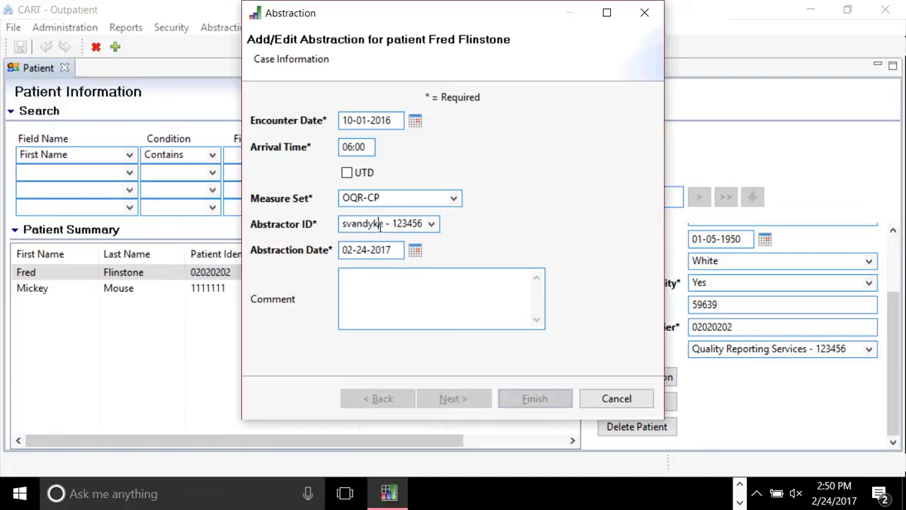
pyautogui.click(432, 224)
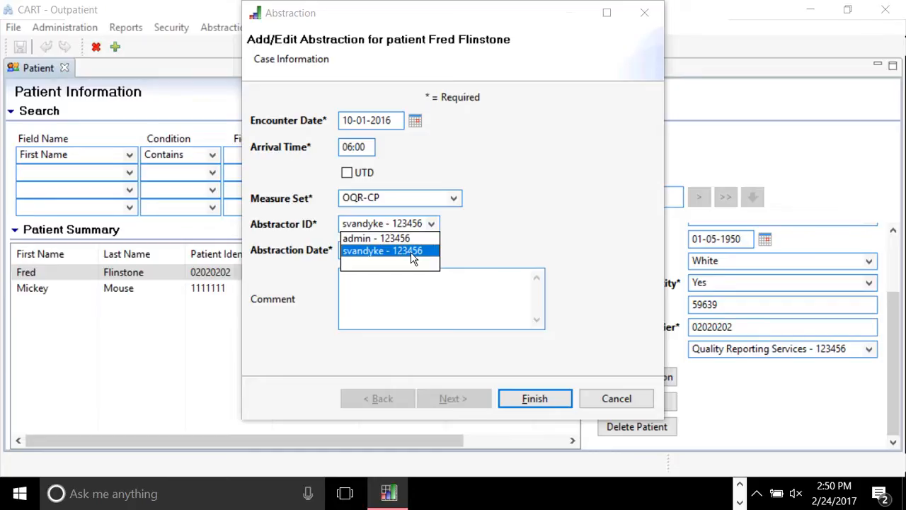
pyautogui.click(414, 254)
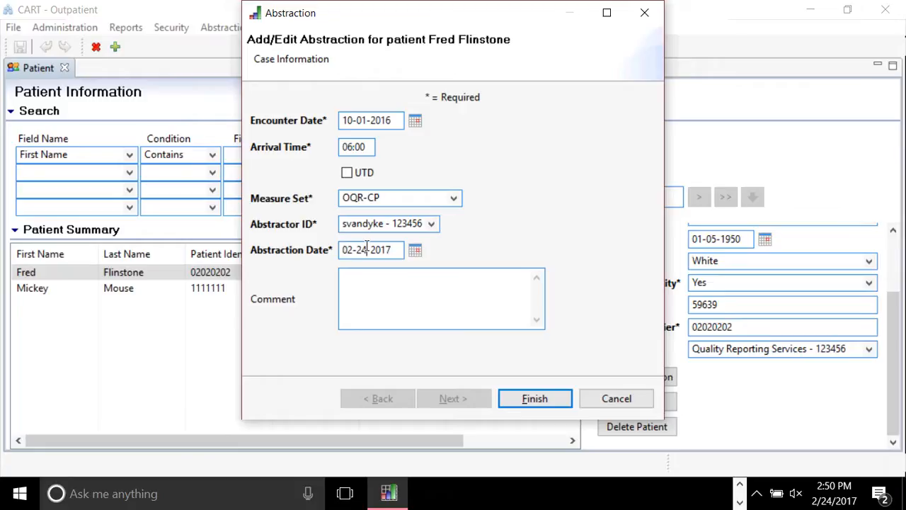
pyautogui.click(440, 298)
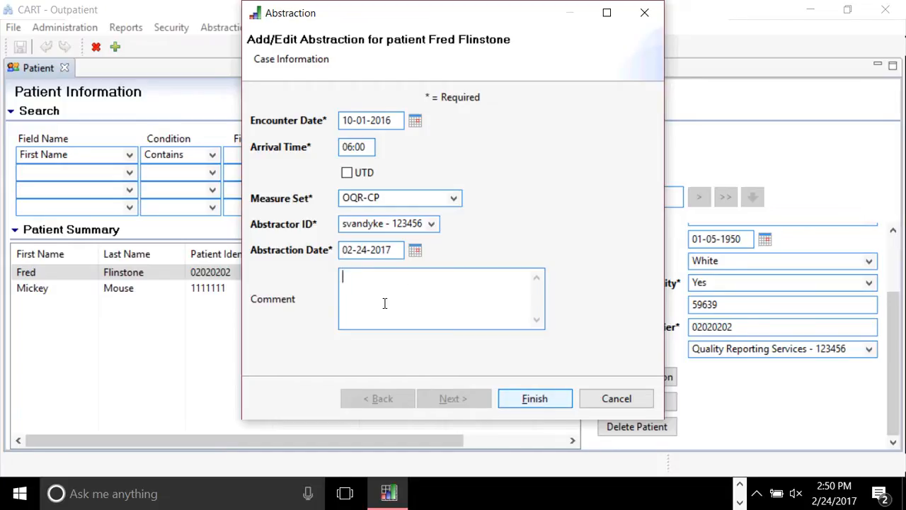
pyautogui.click(545, 398)
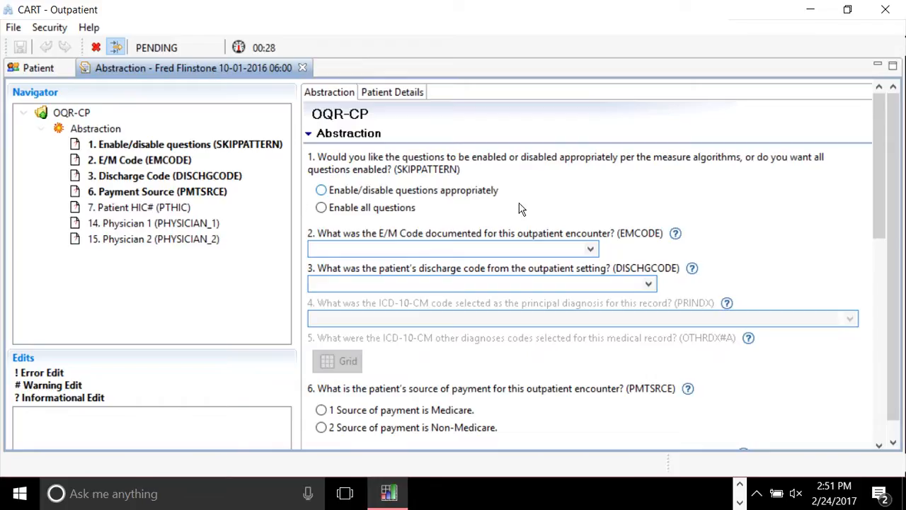
# Answer question 1 with 'Enable/disable questions appropriately'.
pyautogui.click(471, 192)
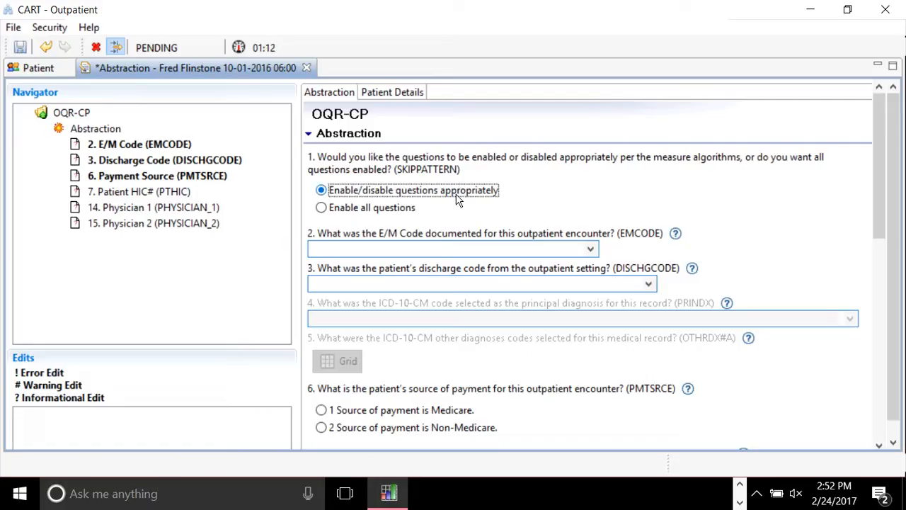
# Pick E/M code 99285 Emergency department visit and bring up the discharge code list.
pyautogui.click(370, 253)
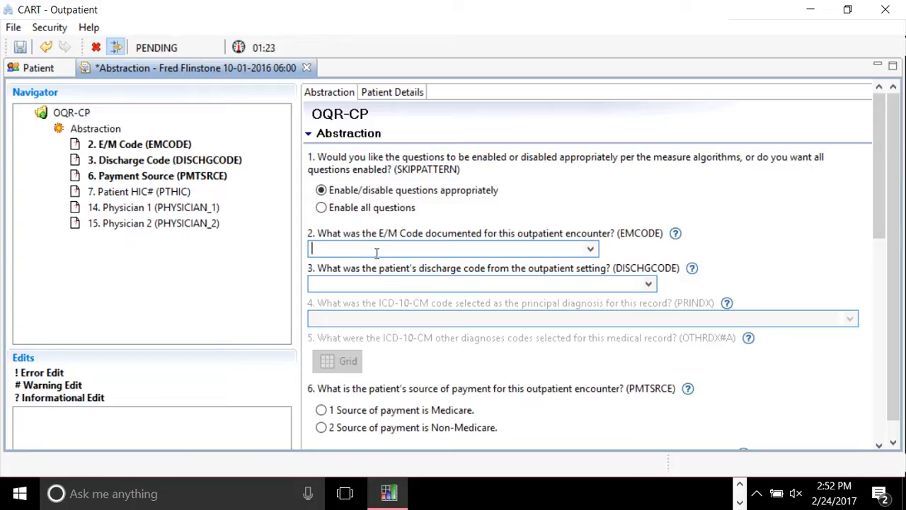
pyautogui.click(591, 252)
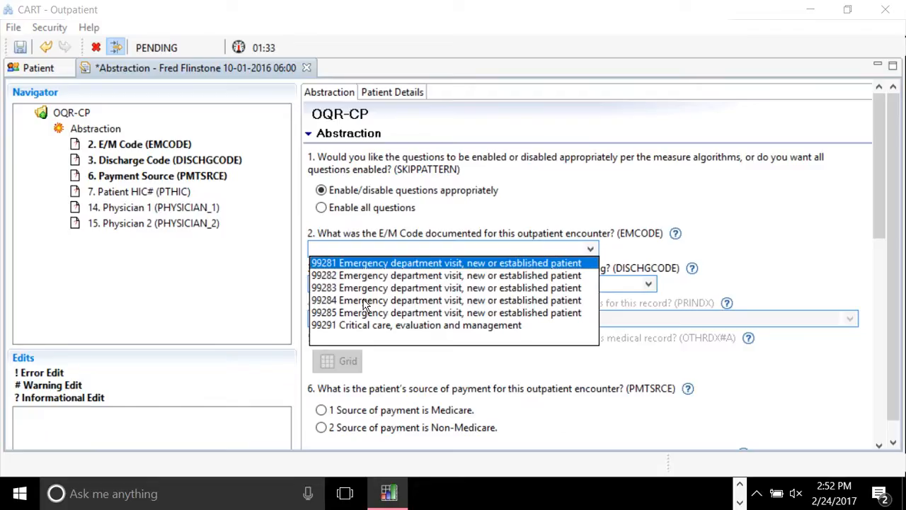
pyautogui.click(363, 313)
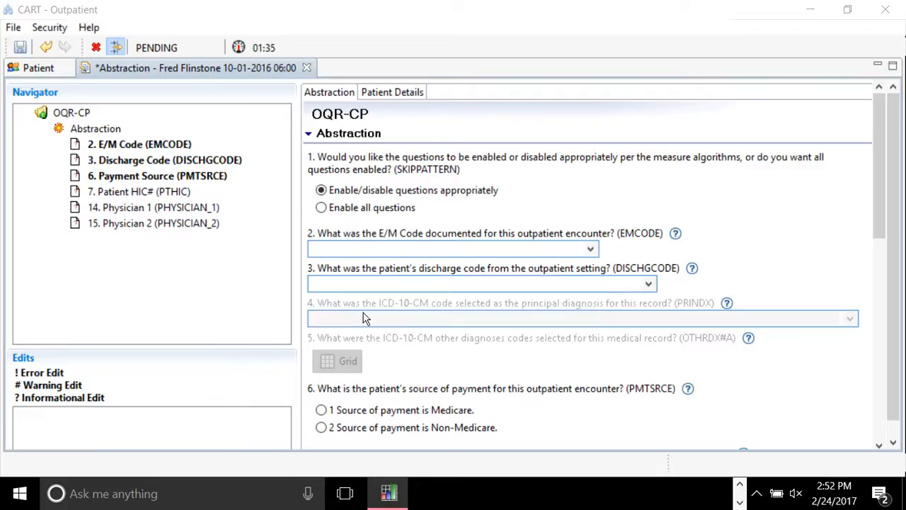
pyautogui.click(491, 281)
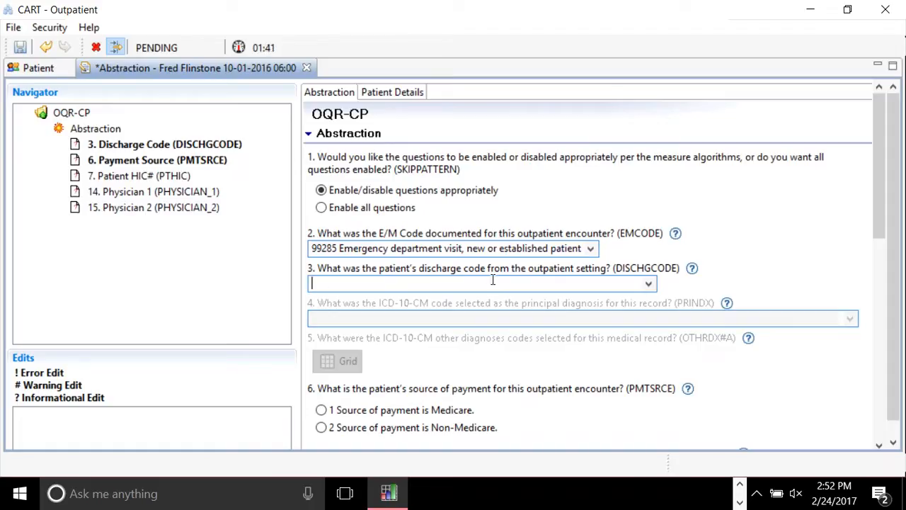
pyautogui.click(650, 285)
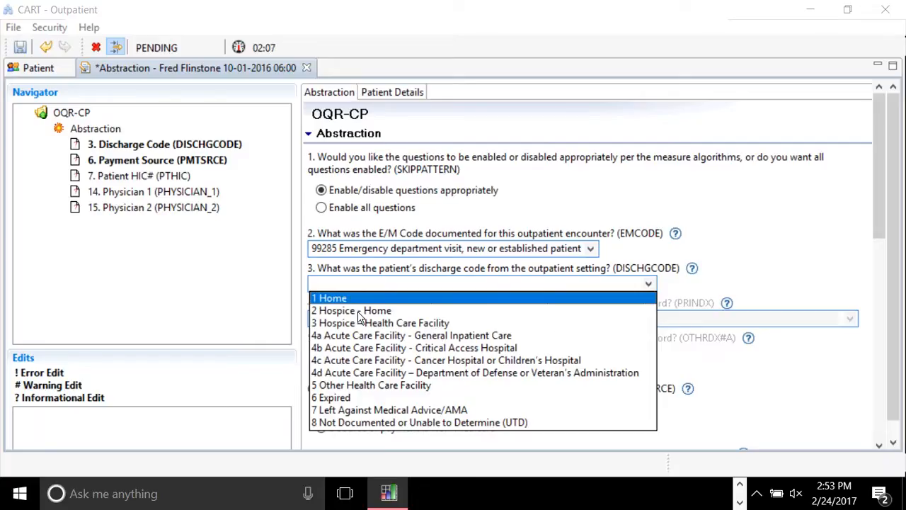
# Leave discharge code 2 Hospice - Home and go to Payment Source, raising the validation error.
pyautogui.press('Escape')
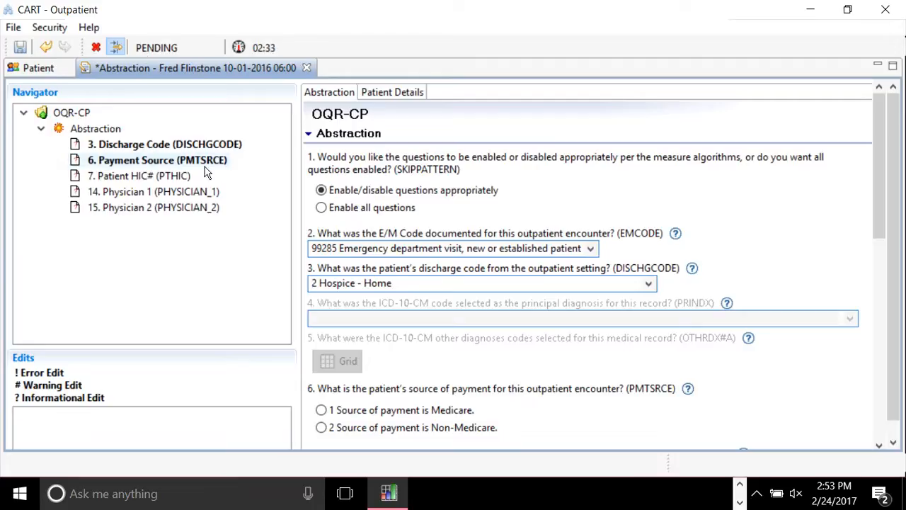
pyautogui.click(142, 163)
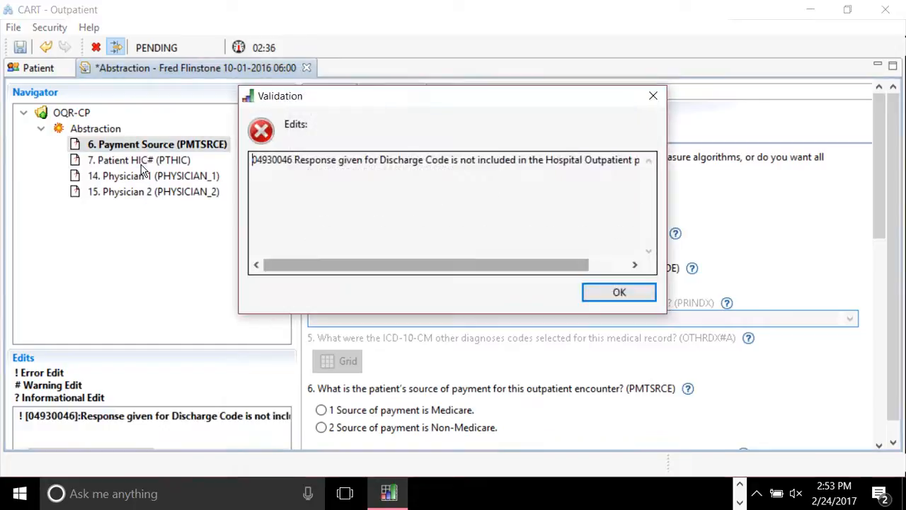
# Dismiss the discharge code error, re-enter code 2, and set payment source to Non-Medicare.
pyautogui.click(619, 292)
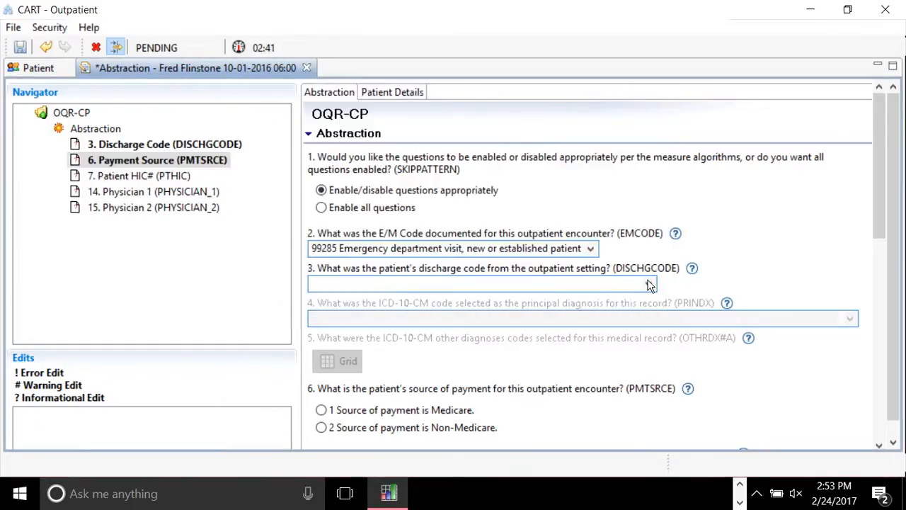
pyautogui.write('2 Hospice - Home')
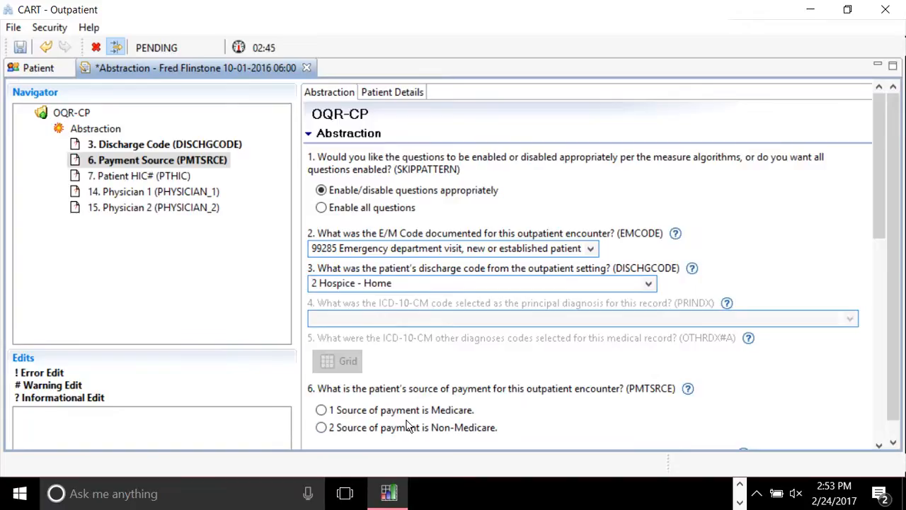
pyautogui.click(320, 429)
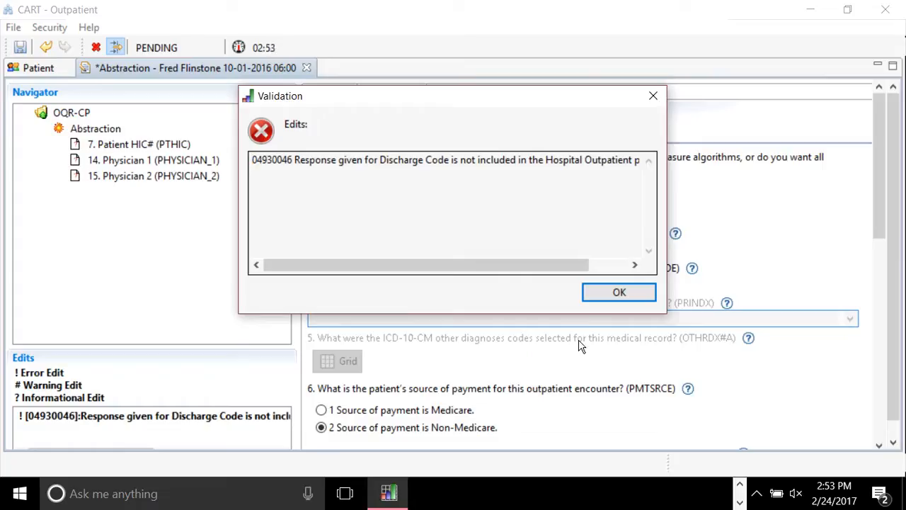
pyautogui.moveTo(536, 268); pyautogui.dragTo(575, 273)
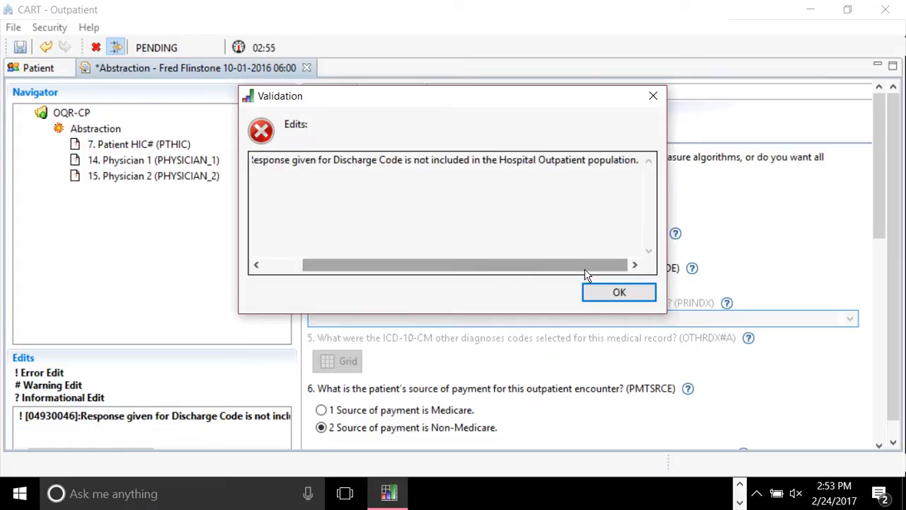
pyautogui.click(616, 292)
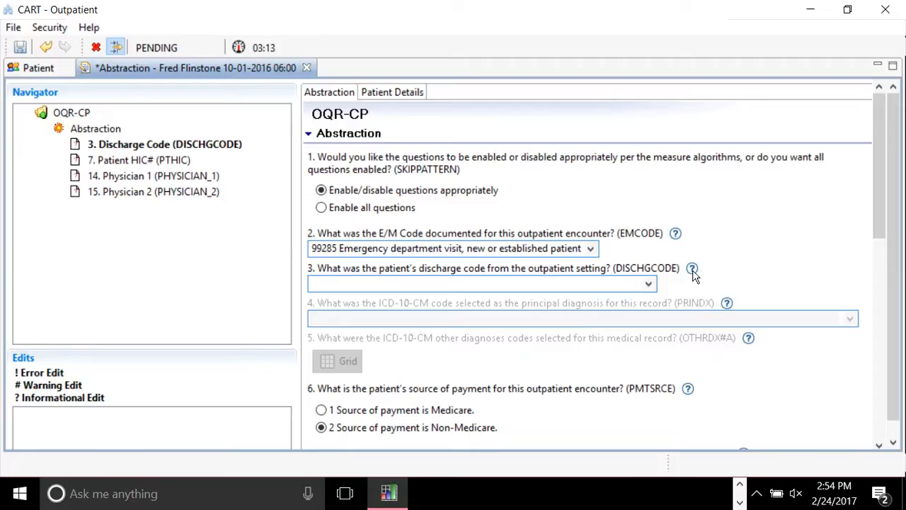
# Open the discharge code help document and read through its first page.
pyautogui.click(692, 269)
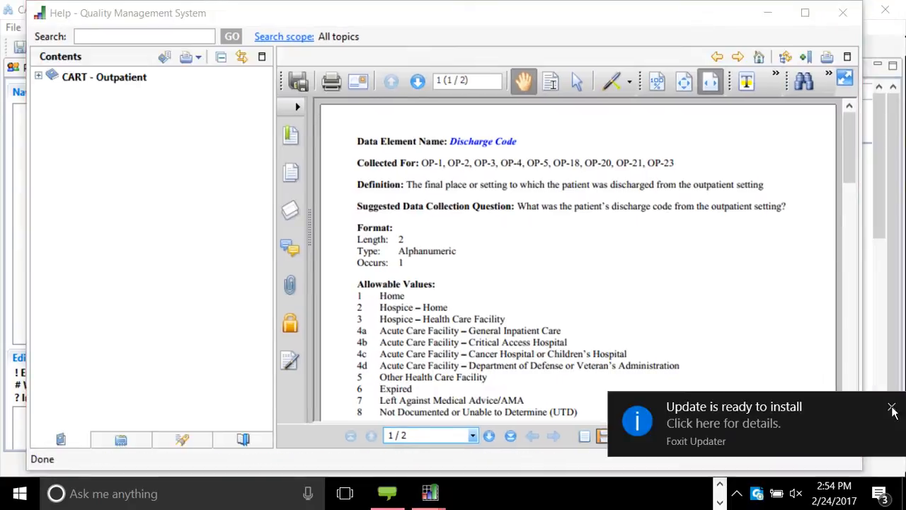
pyautogui.click(889, 406)
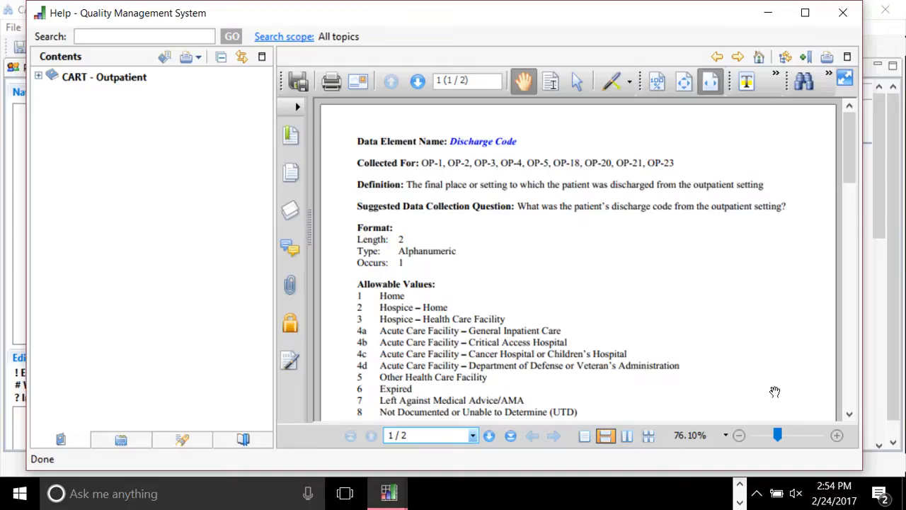
pyautogui.scroll(-1, 774, 391)
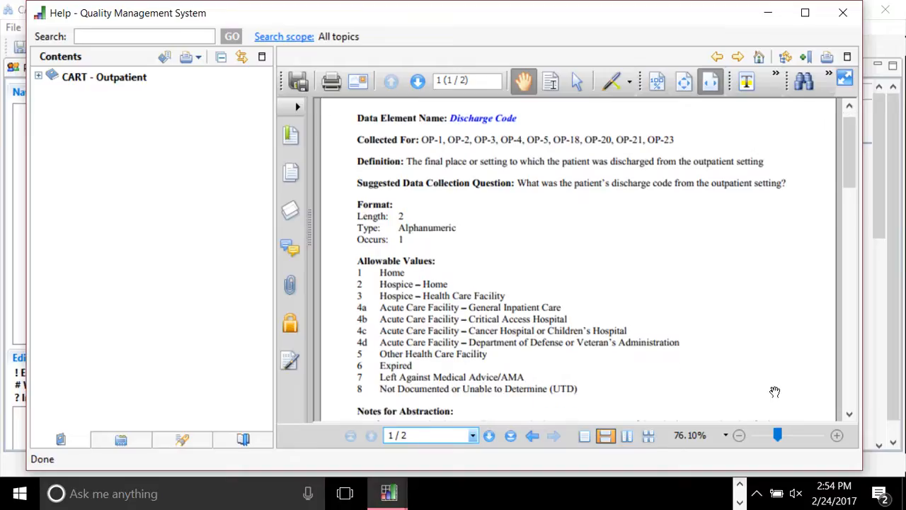
pyautogui.scroll(-1, 775, 392)
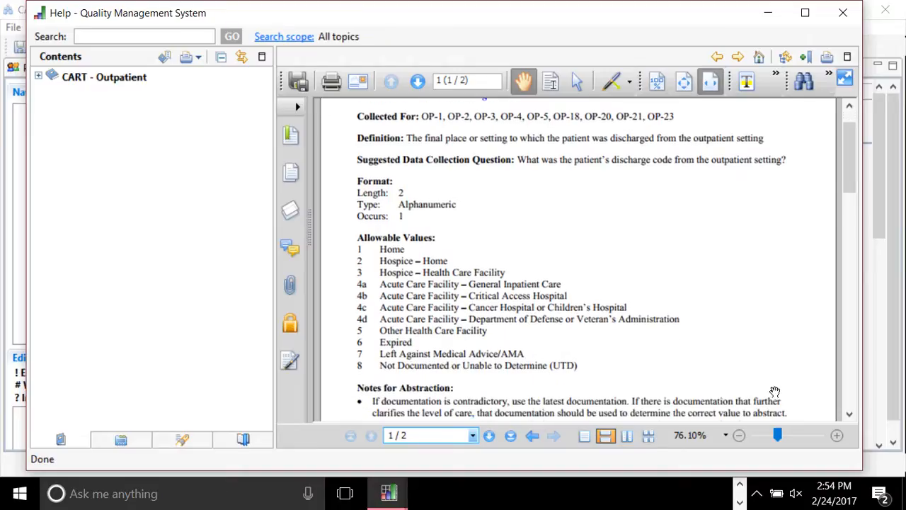
pyautogui.scroll(-1, 774, 391)
pyautogui.scroll(-1, 775, 391)
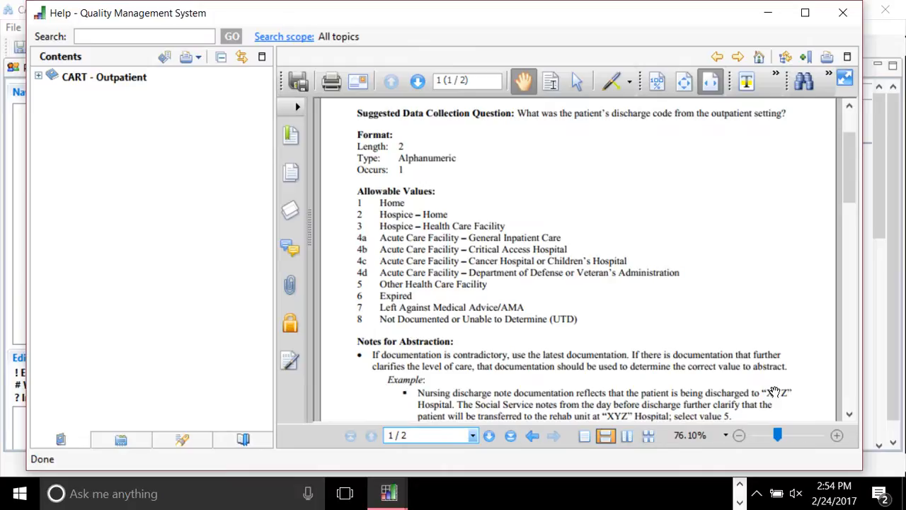
pyautogui.scroll(-1, 775, 391)
pyautogui.scroll(-1, 775, 391)
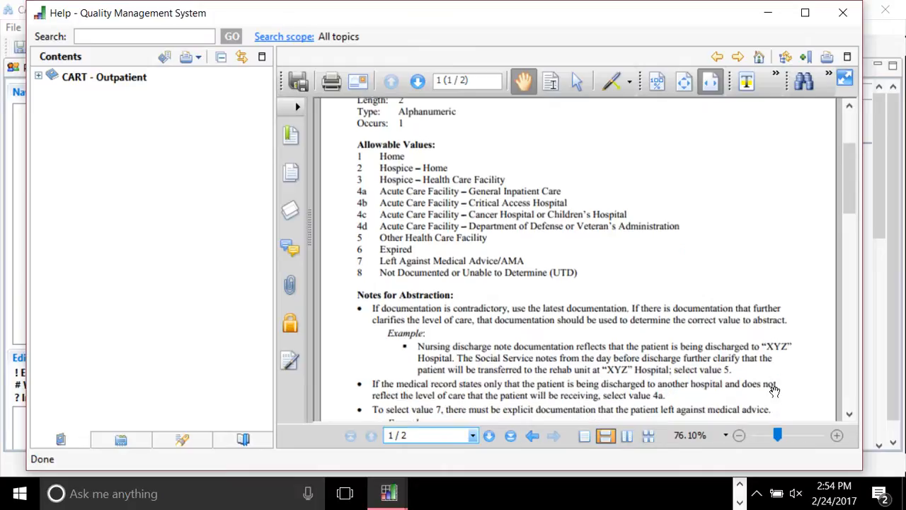
pyautogui.scroll(-4, 775, 391)
pyautogui.scroll(-1, 774, 391)
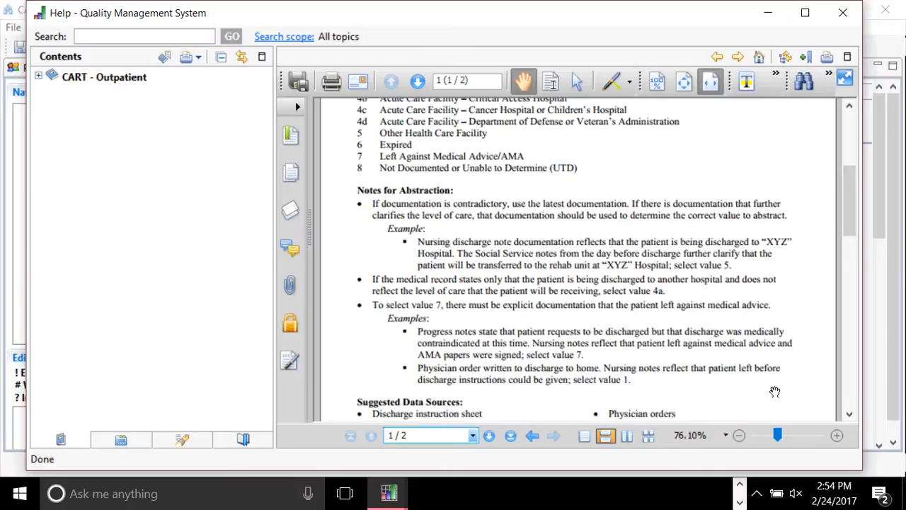
pyautogui.scroll(-12, 775, 391)
pyautogui.scroll(-3, 775, 392)
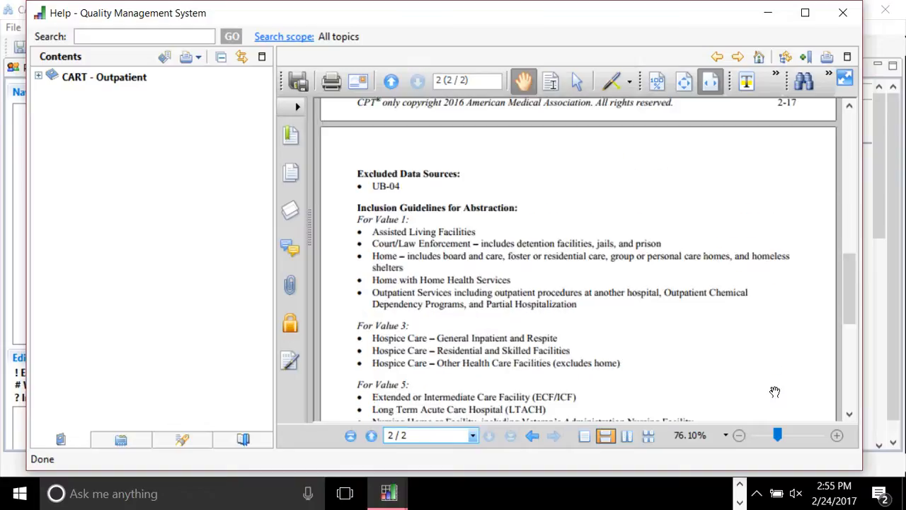
pyautogui.scroll(-2, 774, 392)
pyautogui.scroll(-1, 775, 392)
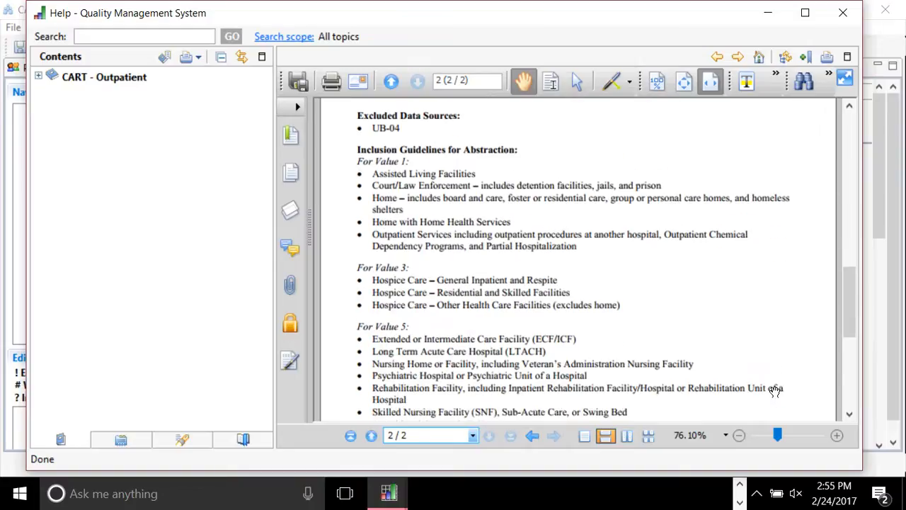
pyautogui.scroll(-2, 774, 392)
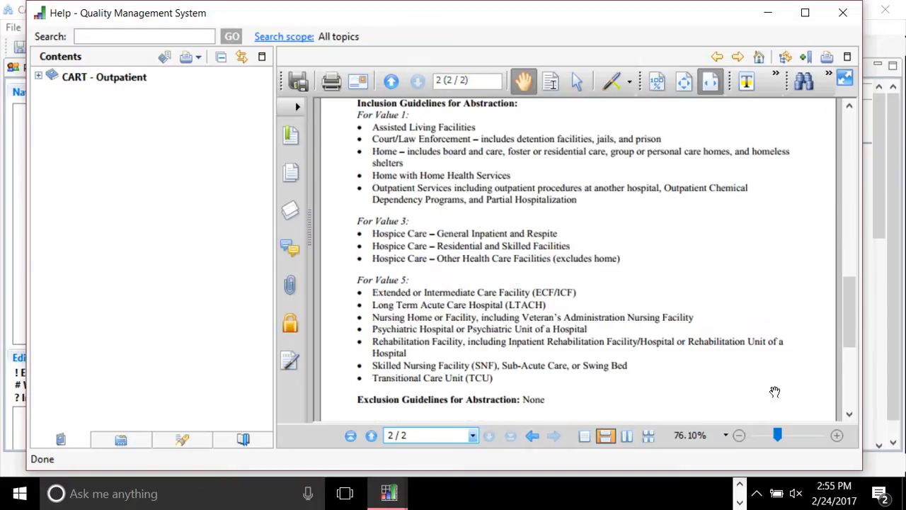
pyautogui.scroll(-1, 774, 391)
# Read page 2 of the discharge code help, then close the help document.
pyautogui.moveTo(850, 325); pyautogui.dragTo(832, 289)
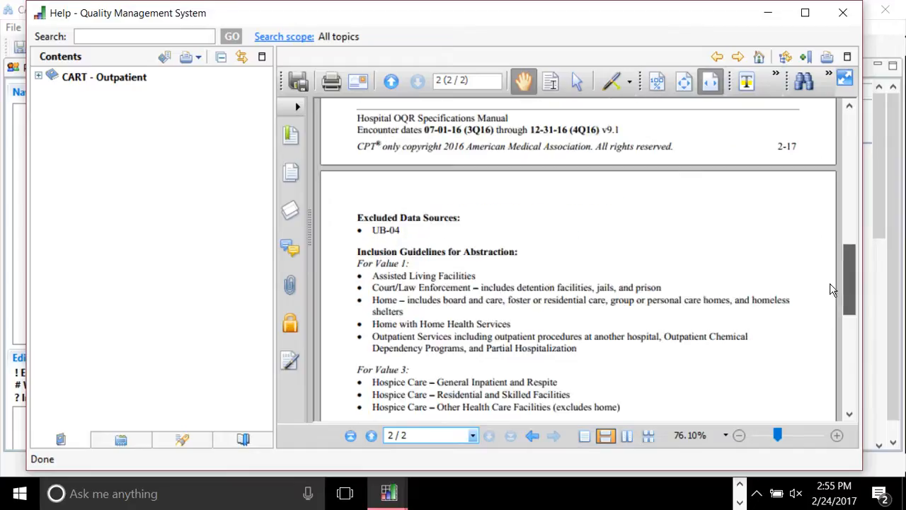
pyautogui.scroll(-3, 517, 188)
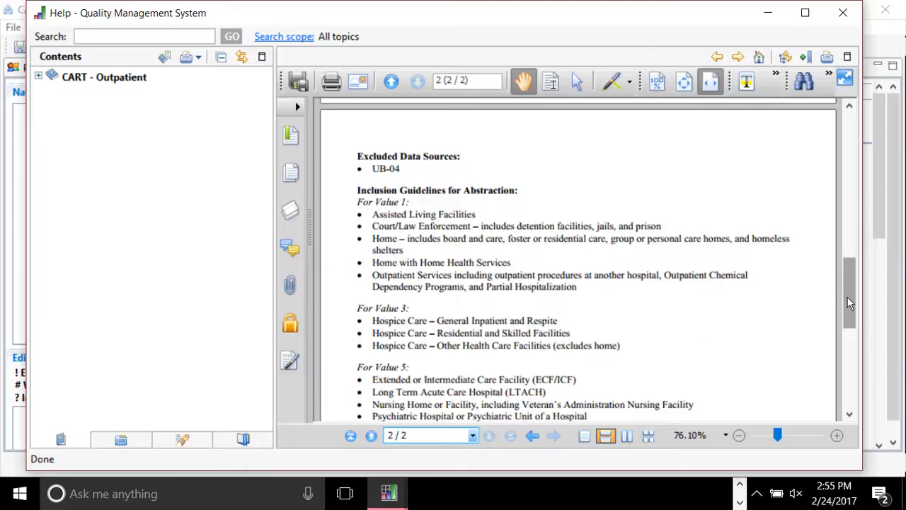
pyautogui.scroll(-3, 849, 303)
pyautogui.scroll(-4, 842, 364)
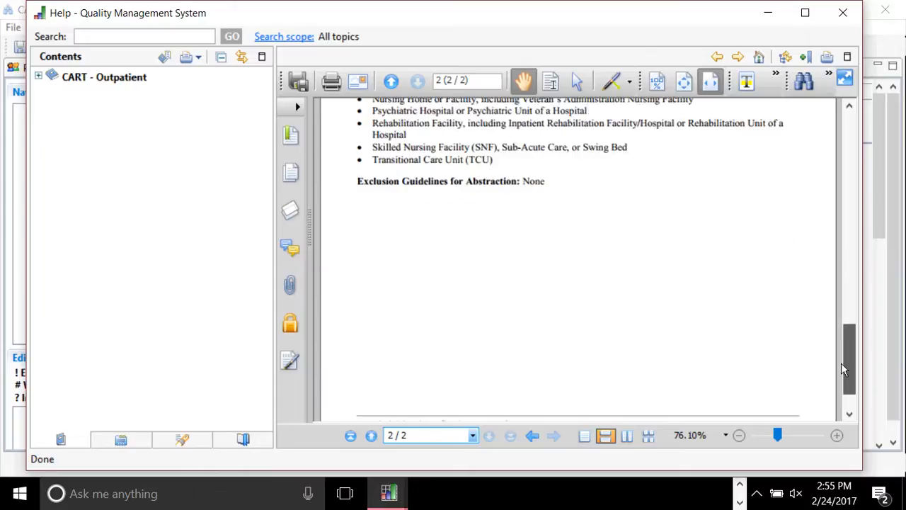
pyautogui.scroll(2, 843, 368)
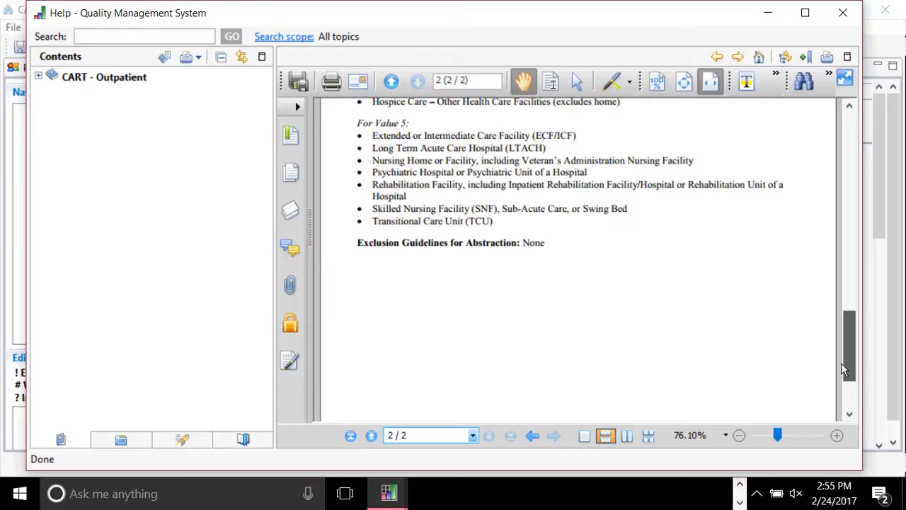
pyautogui.scroll(3, 843, 368)
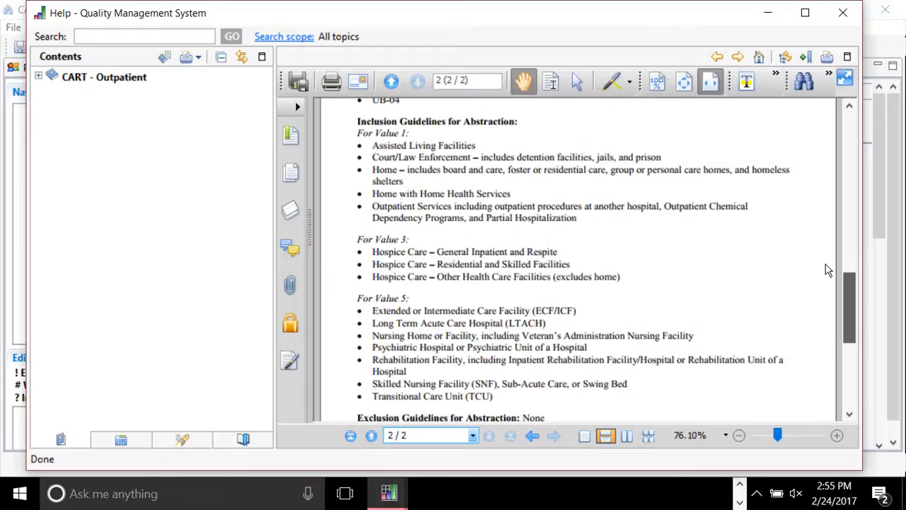
pyautogui.scroll(3, 826, 266)
pyautogui.scroll(-7, 815, 380)
pyautogui.scroll(6, 805, 277)
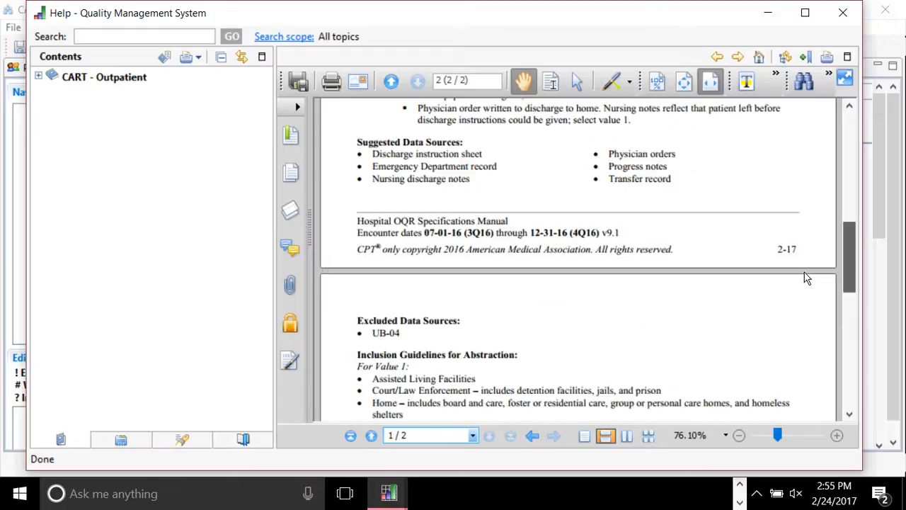
pyautogui.scroll(5, 806, 278)
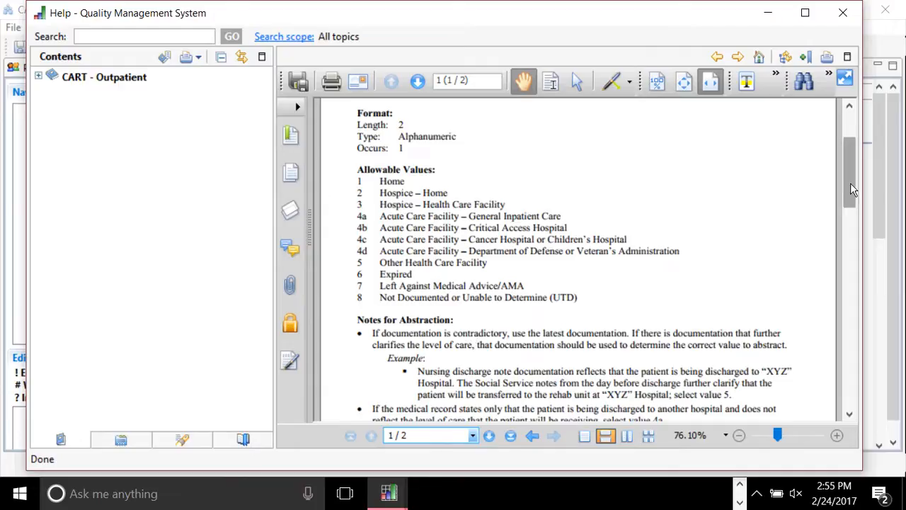
pyautogui.scroll(-3, 852, 189)
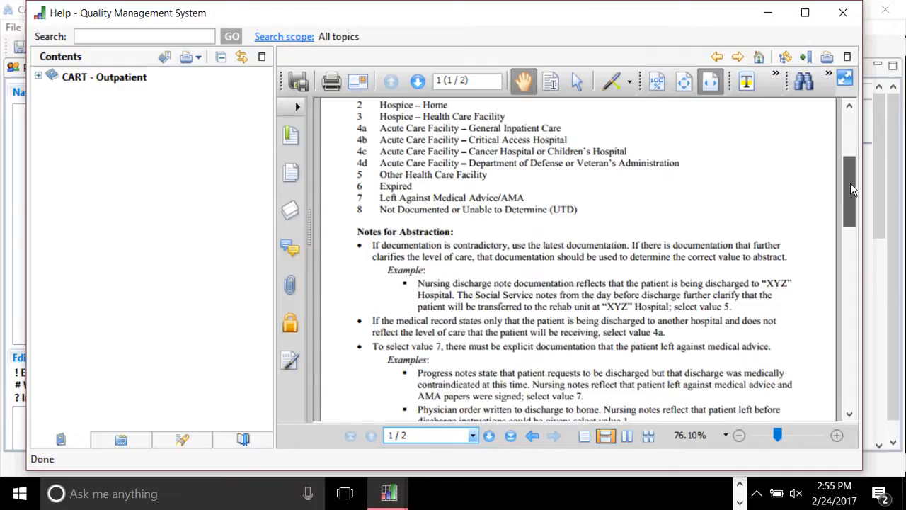
pyautogui.scroll(-1, 850, 183)
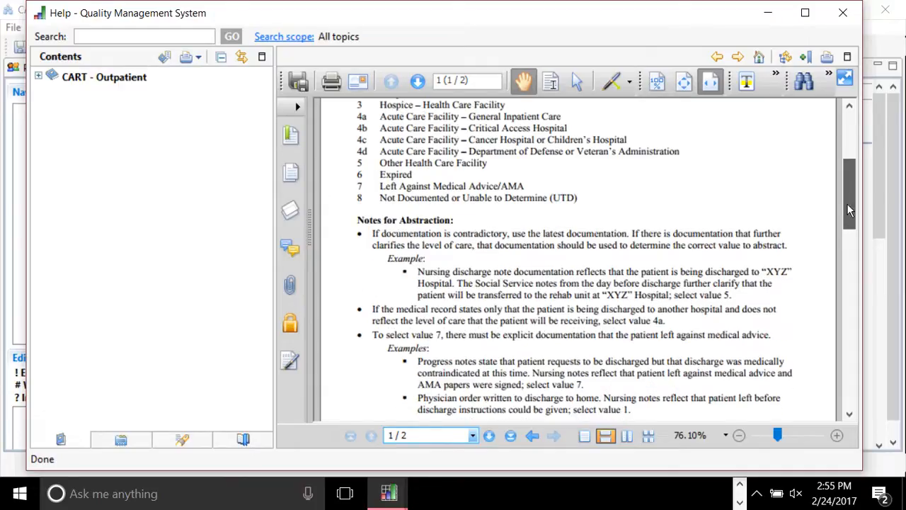
pyautogui.scroll(-1, 848, 209)
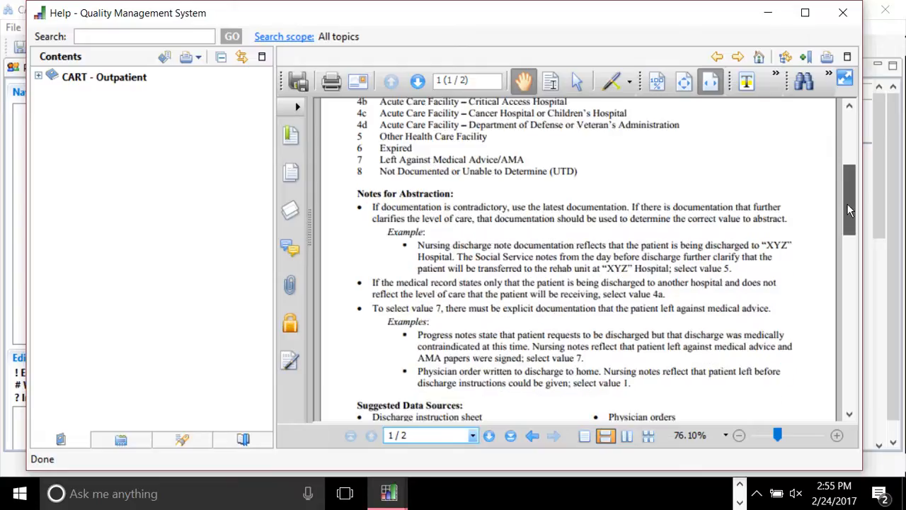
pyautogui.scroll(-1, 850, 212)
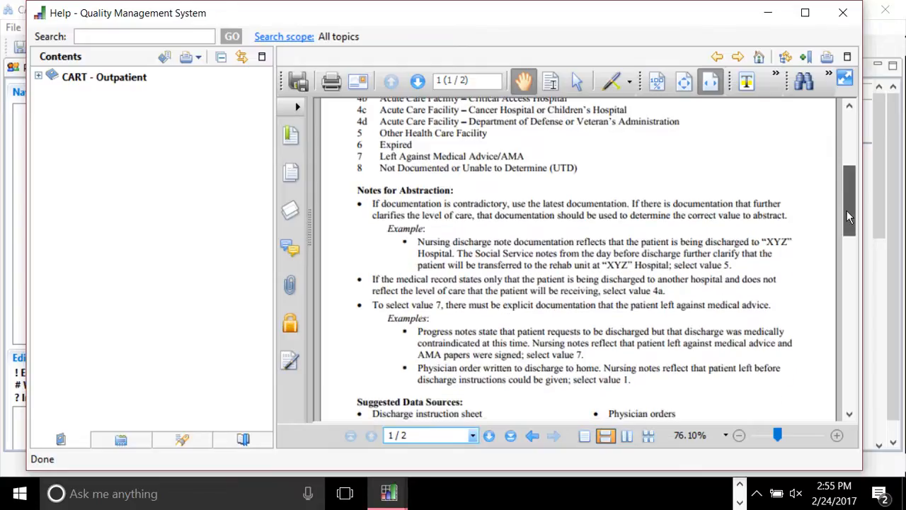
pyautogui.moveTo(849, 218); pyautogui.dragTo(521, 289)
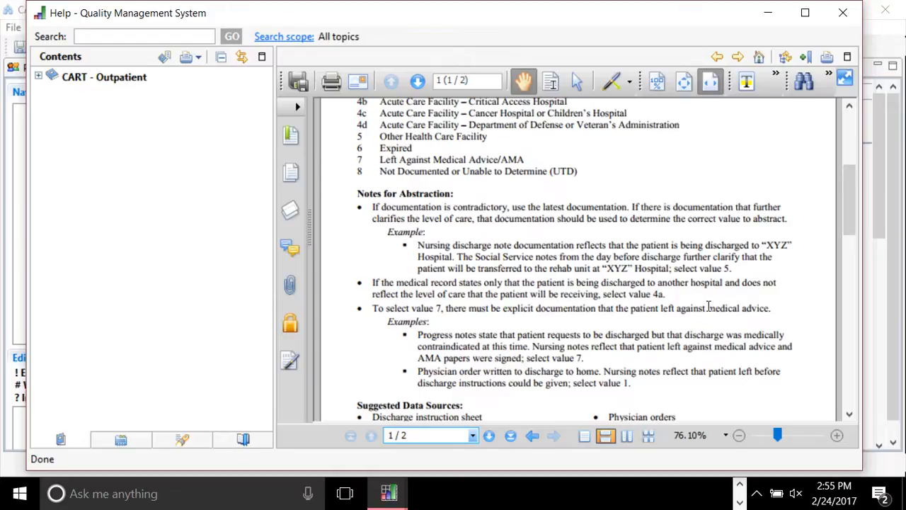
pyautogui.moveTo(846, 215); pyautogui.dragTo(846, 340)
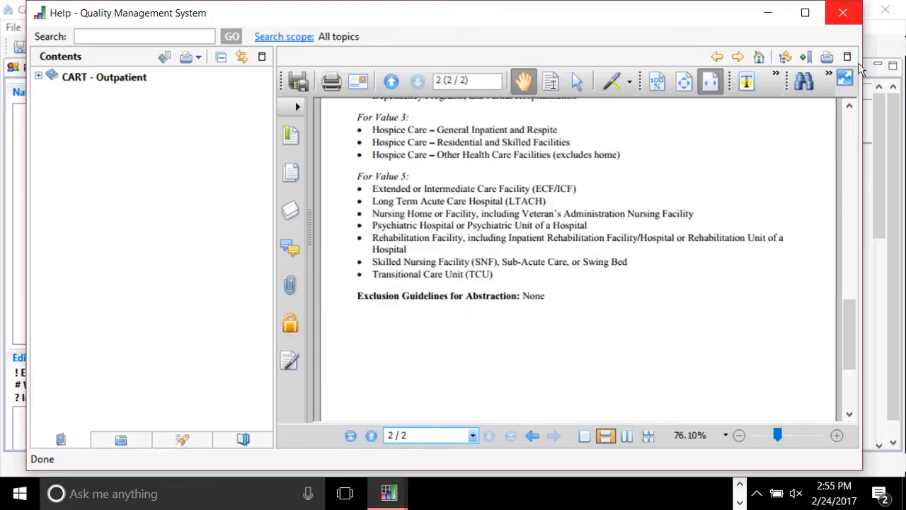
pyautogui.click(843, 13)
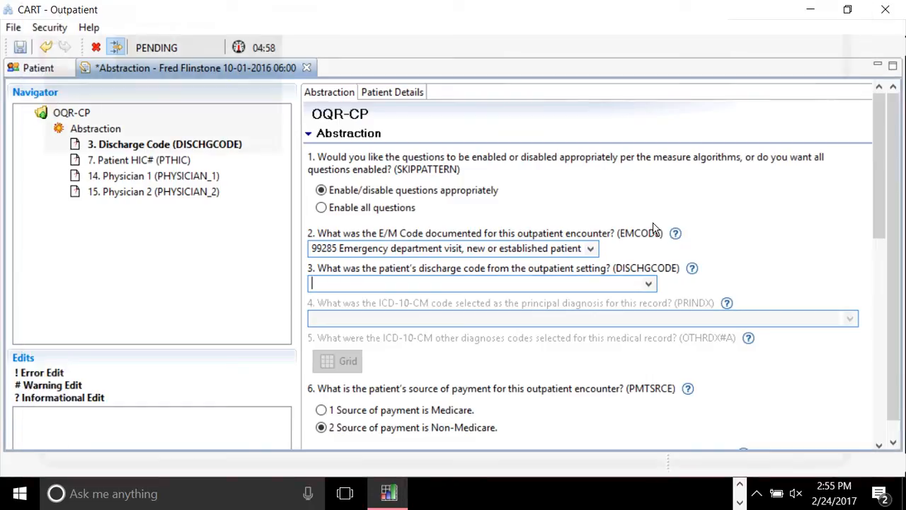
# Set the discharge code to 4a Acute Care Facility - General Inpatient Care and verify it stays selected.
pyautogui.click(649, 283)
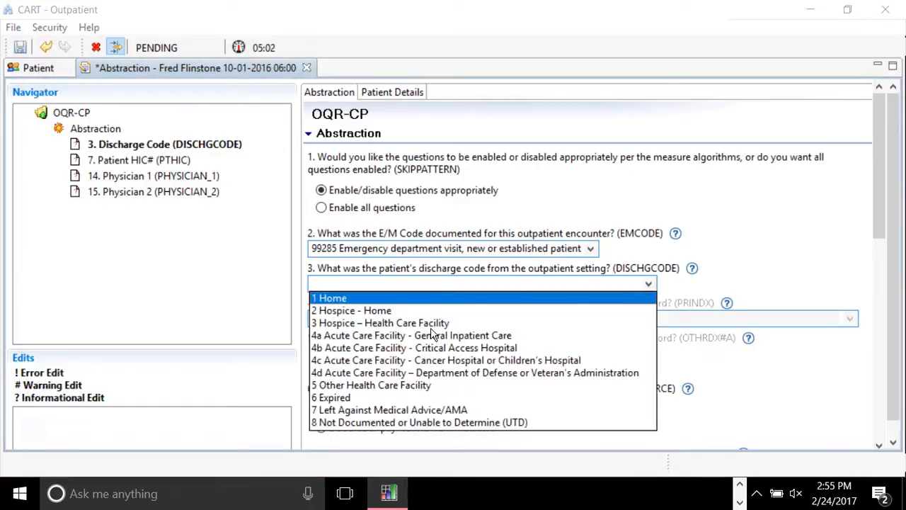
pyautogui.click(397, 338)
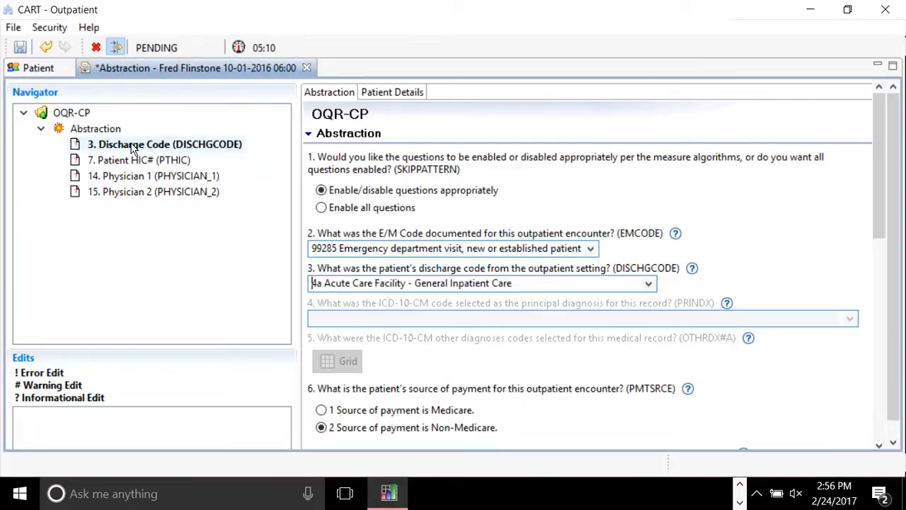
pyautogui.press('Tab')
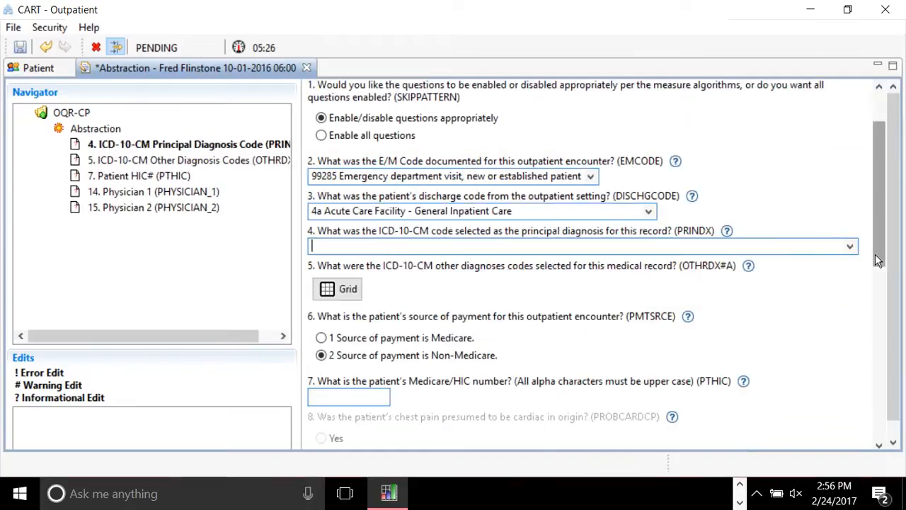
pyautogui.moveTo(877, 260); pyautogui.dragTo(878, 243)
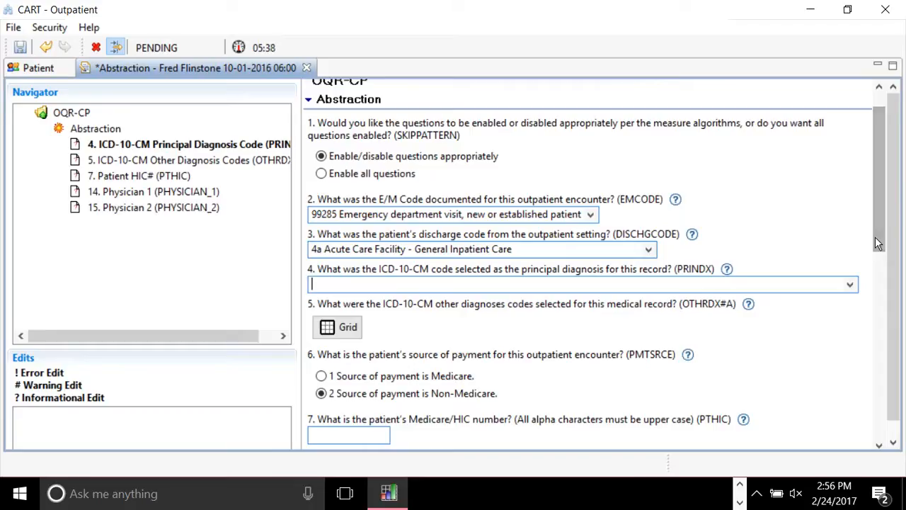
pyautogui.click(577, 252)
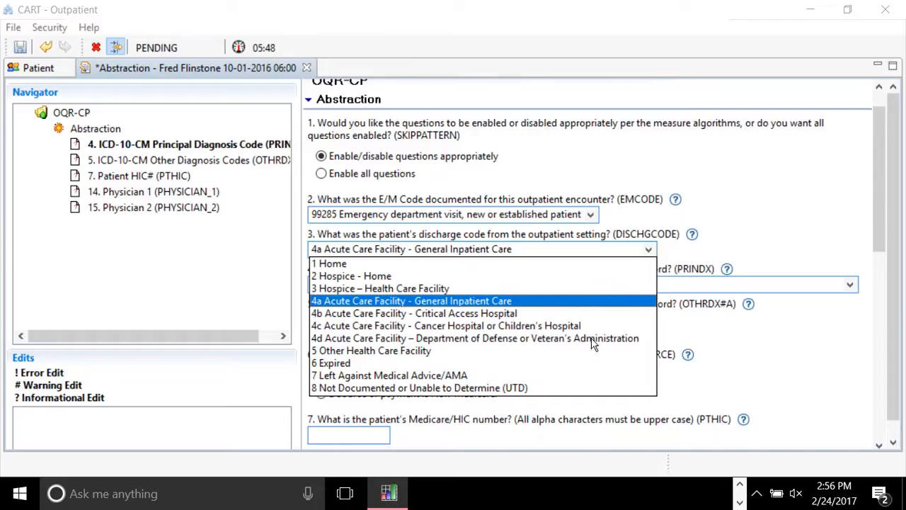
pyautogui.click(756, 234)
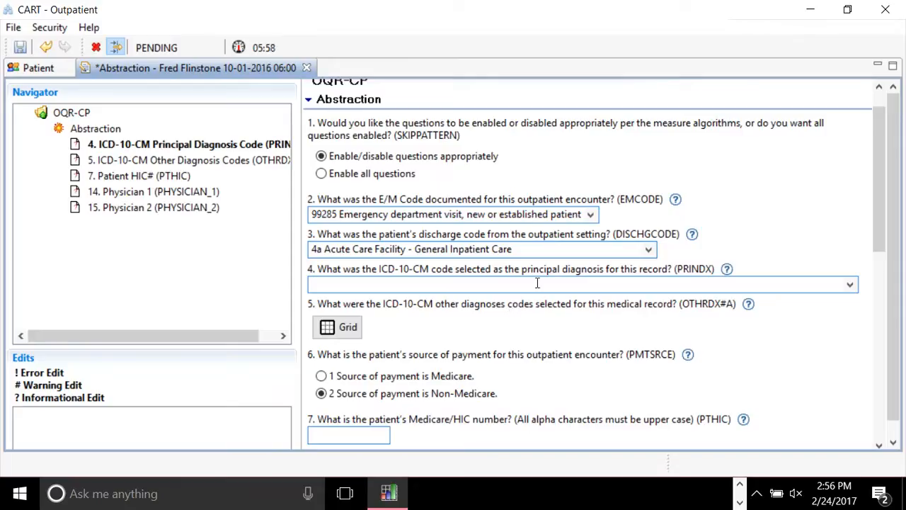
# Choose S14123A Central cord syndrome at C3, init from the S14123 group as principal diagnosis.
pyautogui.click(850, 284)
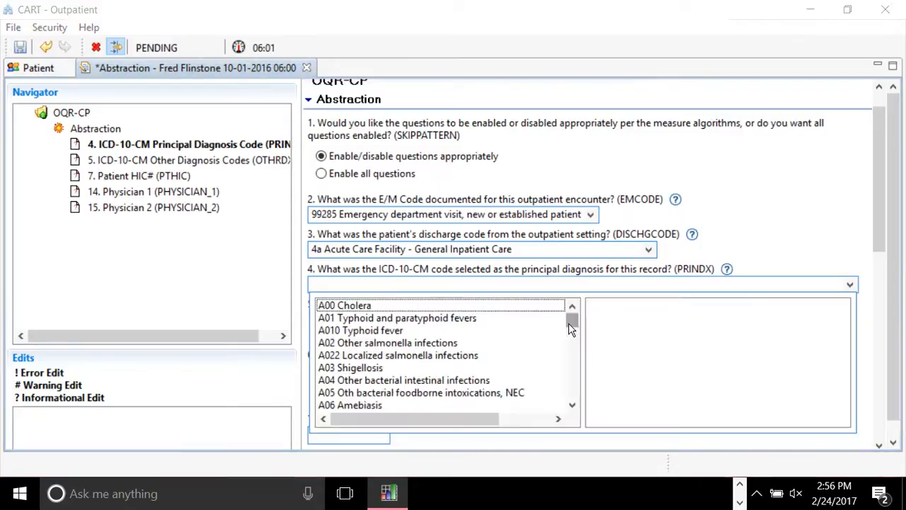
pyautogui.moveTo(568, 324); pyautogui.dragTo(561, 349)
pyautogui.click(473, 358)
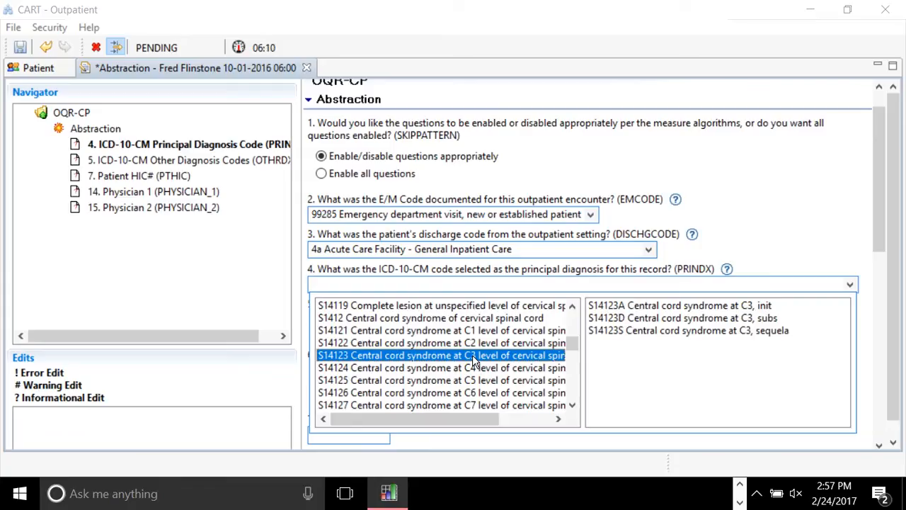
pyautogui.click(645, 309)
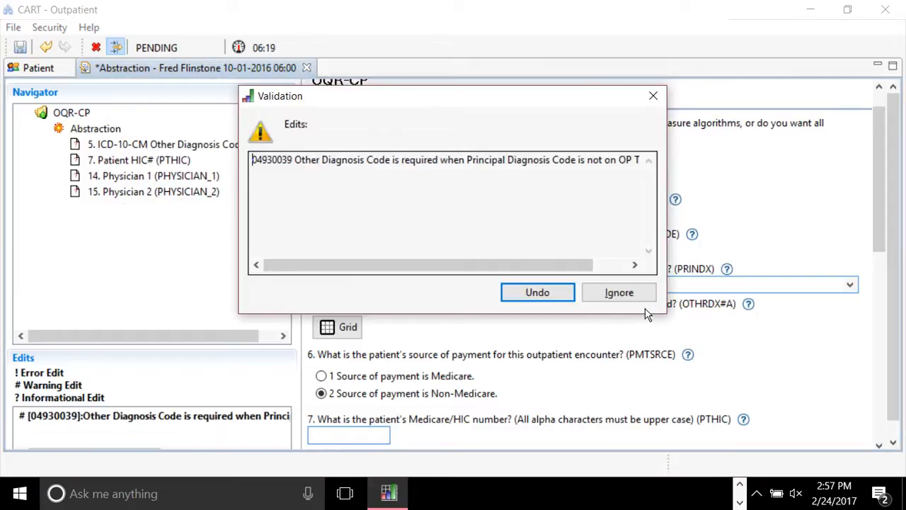
# Read the full Other Diagnosis Code validation message and ignore it.
pyautogui.hscroll(2, 542, 269)
pyautogui.moveTo(543, 266); pyautogui.dragTo(573, 277)
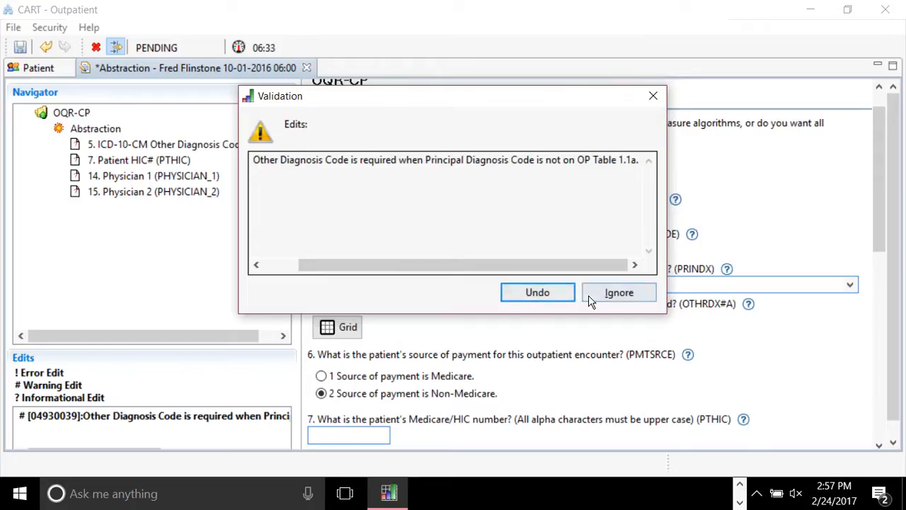
pyautogui.click(546, 293)
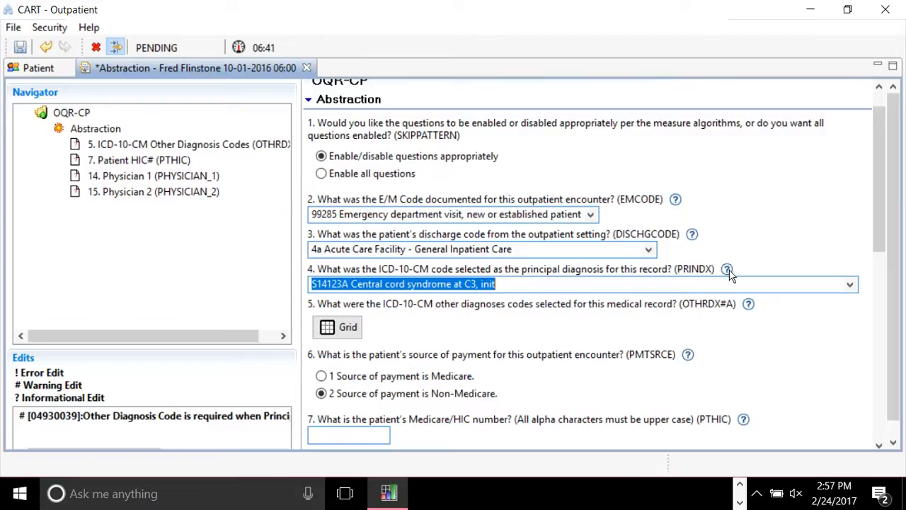
# Read the PRINDX help PDF down to its exclusion guidelines, then close it.
pyautogui.click(728, 270)
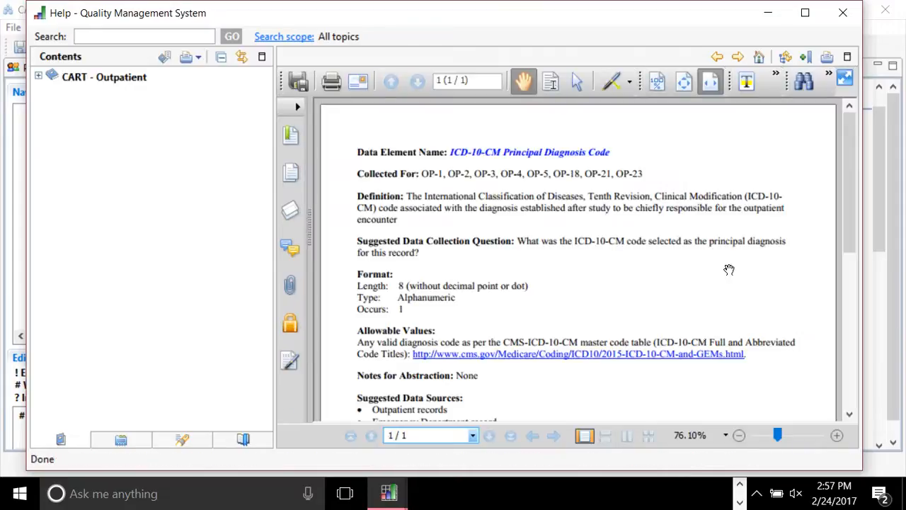
pyautogui.click(852, 405)
pyautogui.click(849, 416)
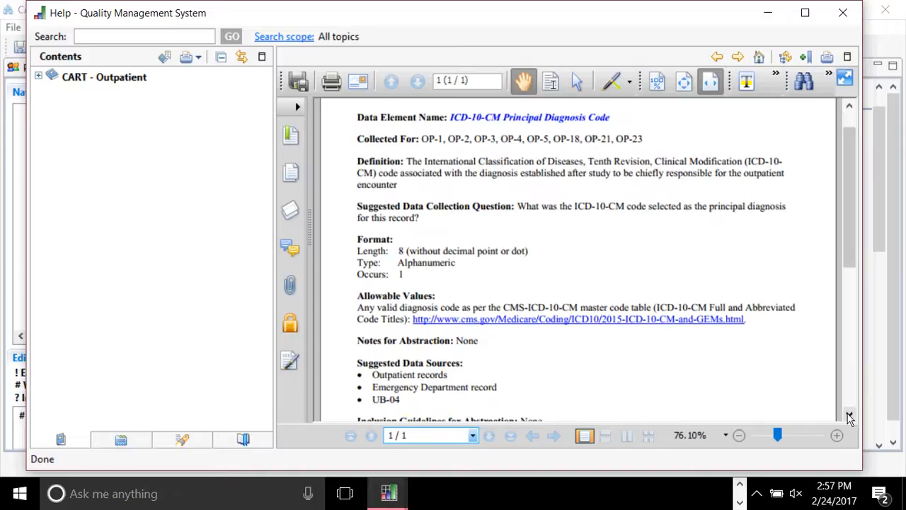
pyautogui.click(849, 417)
pyautogui.click(849, 416)
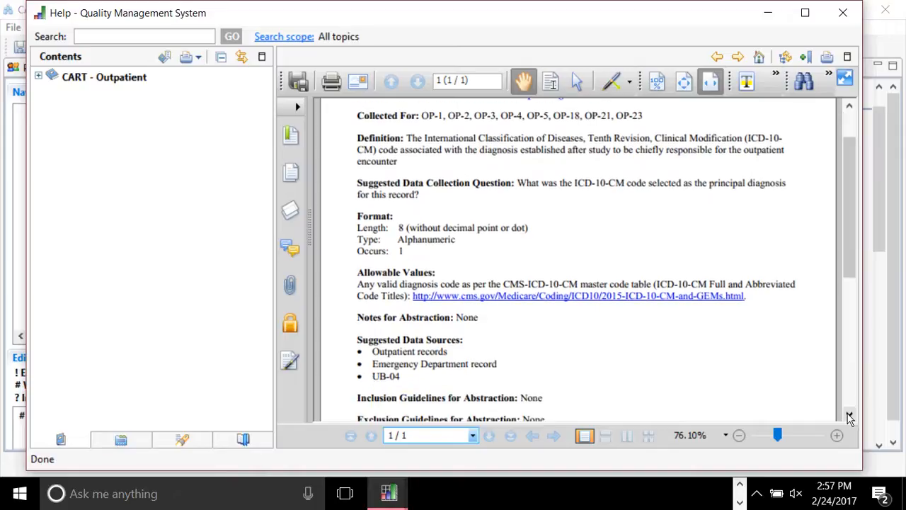
pyautogui.click(849, 418)
pyautogui.click(850, 416)
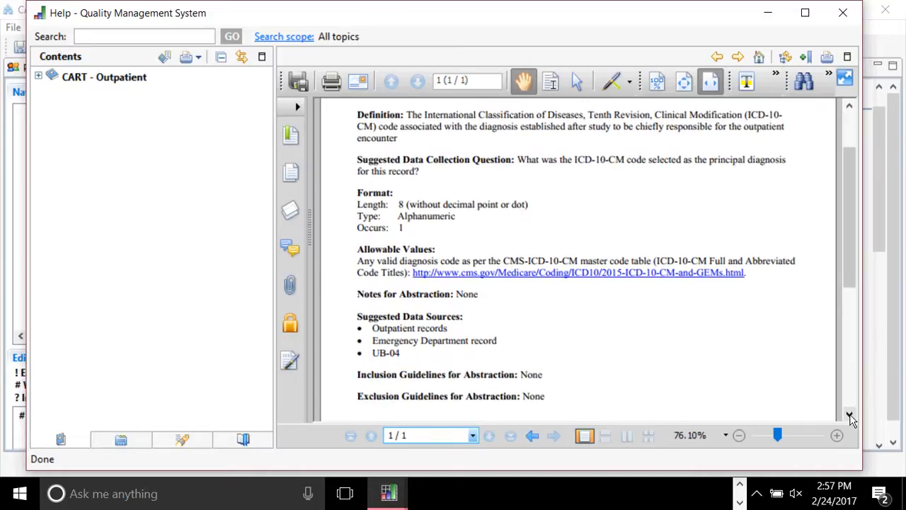
pyautogui.click(850, 416)
pyautogui.moveTo(848, 375); pyautogui.dragTo(847, 312)
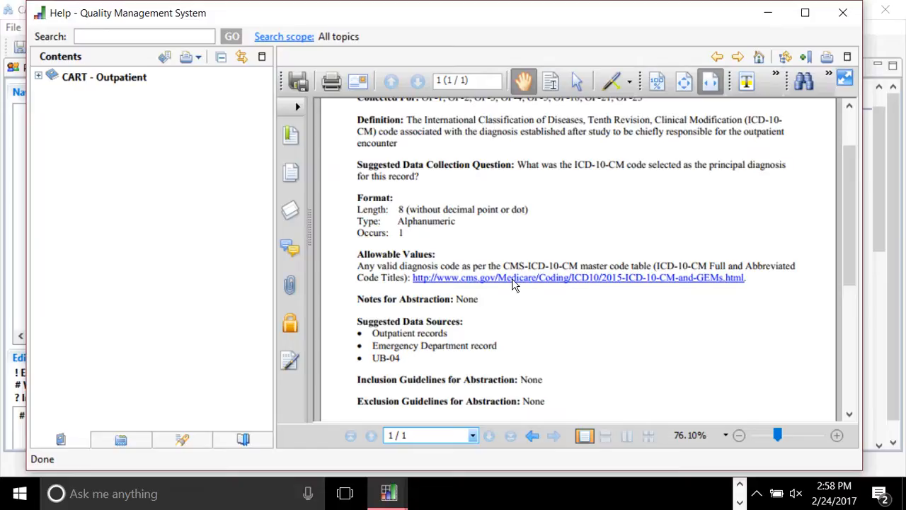
pyautogui.click(844, 14)
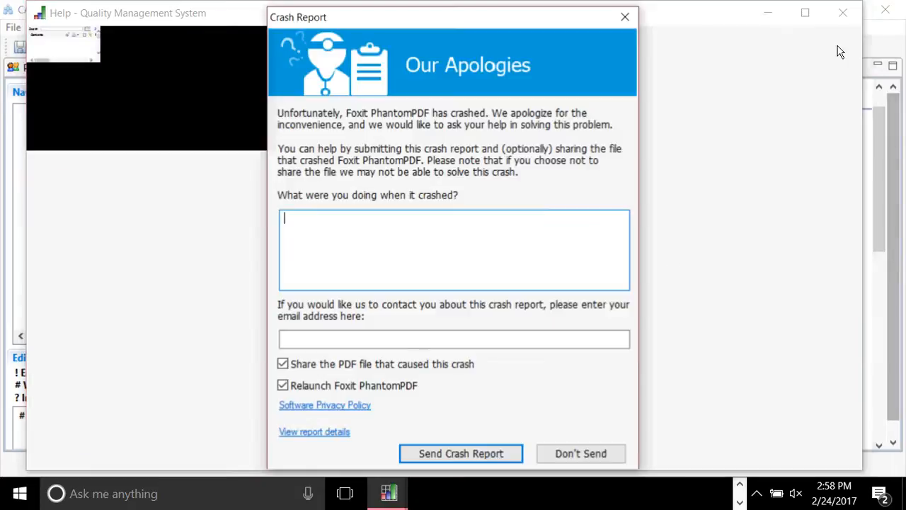
# Decline the Foxit crash report and default-viewer prompt, then minimize the blank Help window.
pyautogui.click(577, 453)
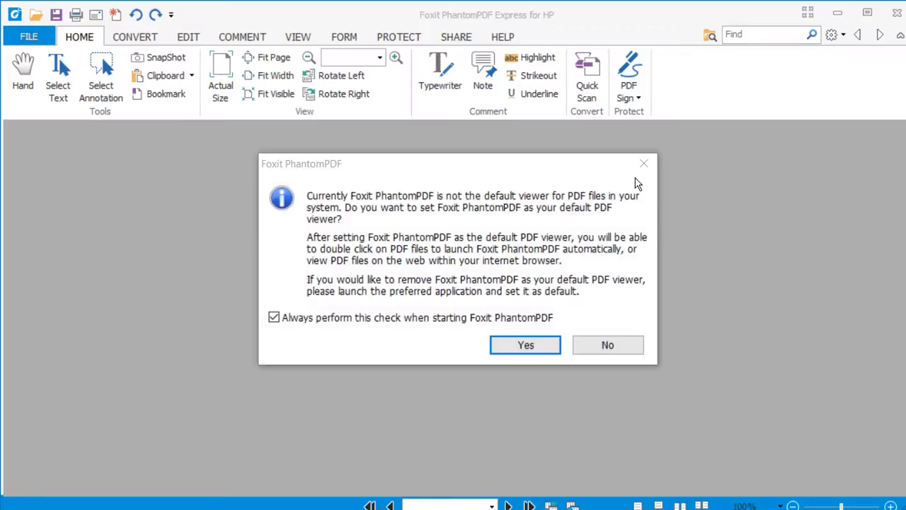
pyautogui.click(615, 353)
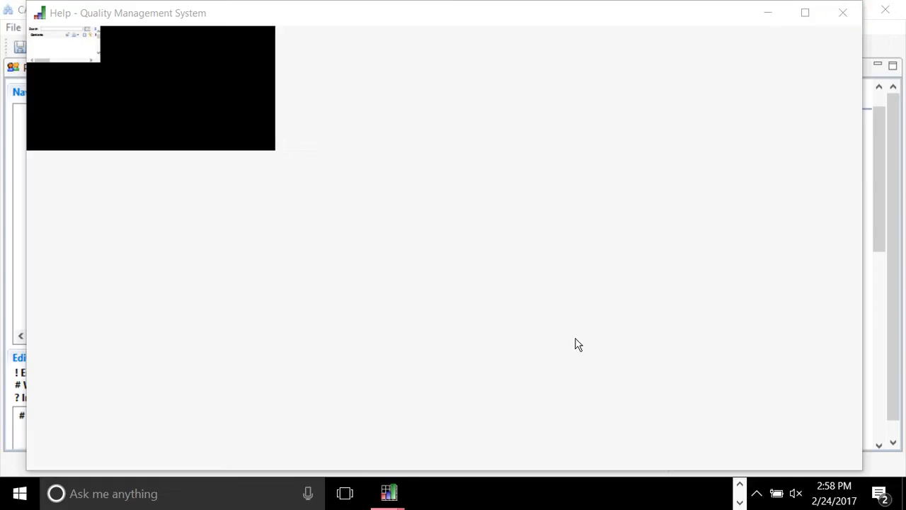
pyautogui.click(771, 20)
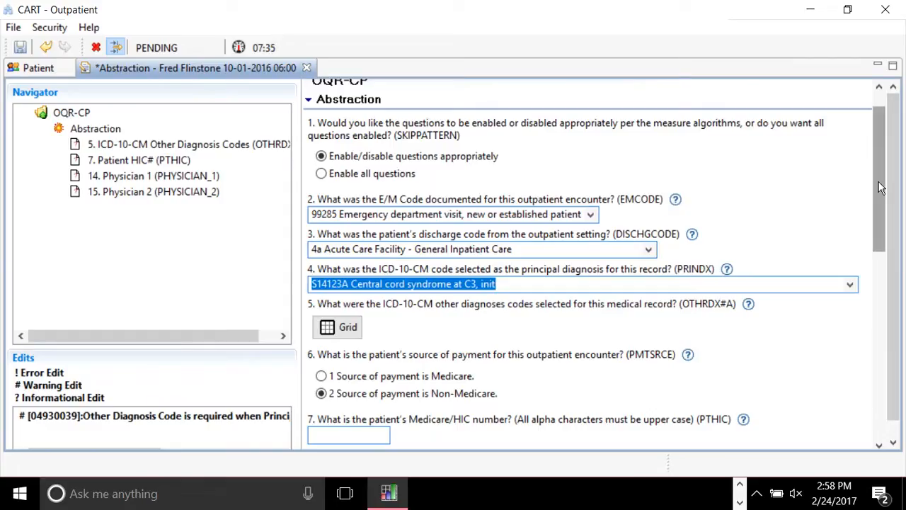
# Scroll the abstraction form to questions 14 (PHYSICIAN_1) and 15 (PHYSICIAN_2).
pyautogui.scroll(-2, 881, 187)
pyautogui.moveTo(880, 184)
pyautogui.mouseDown()
pyautogui.moveTo(861, 260)
pyautogui.moveTo(847, 247)
pyautogui.mouseUp()
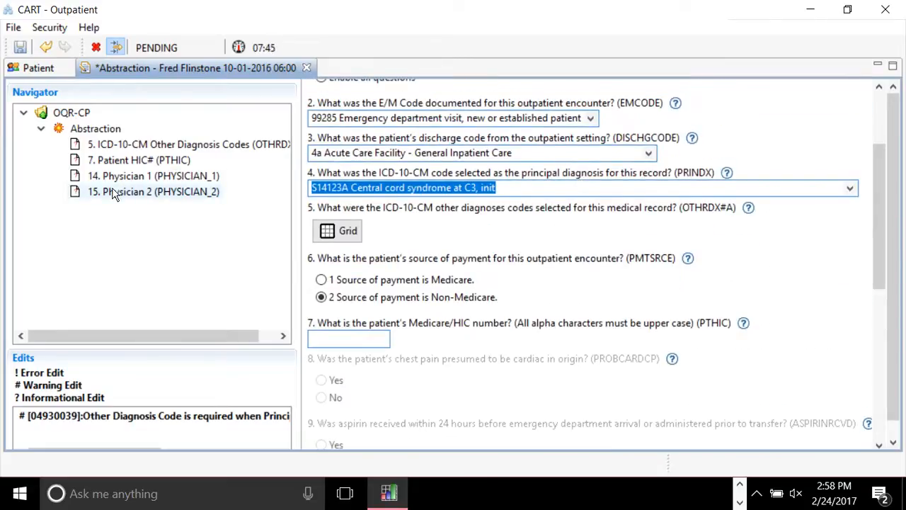
pyautogui.click(161, 159)
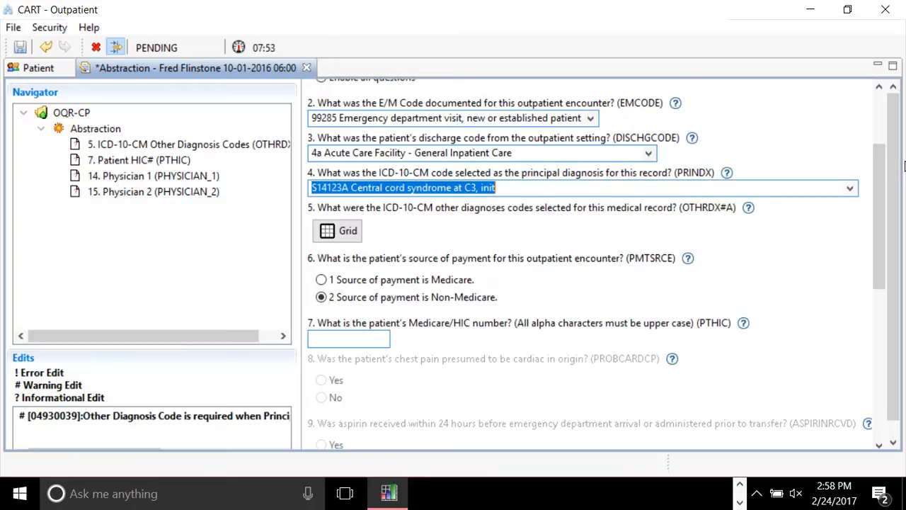
pyautogui.moveTo(878, 198); pyautogui.dragTo(873, 299)
pyautogui.scroll(-3, 872, 299)
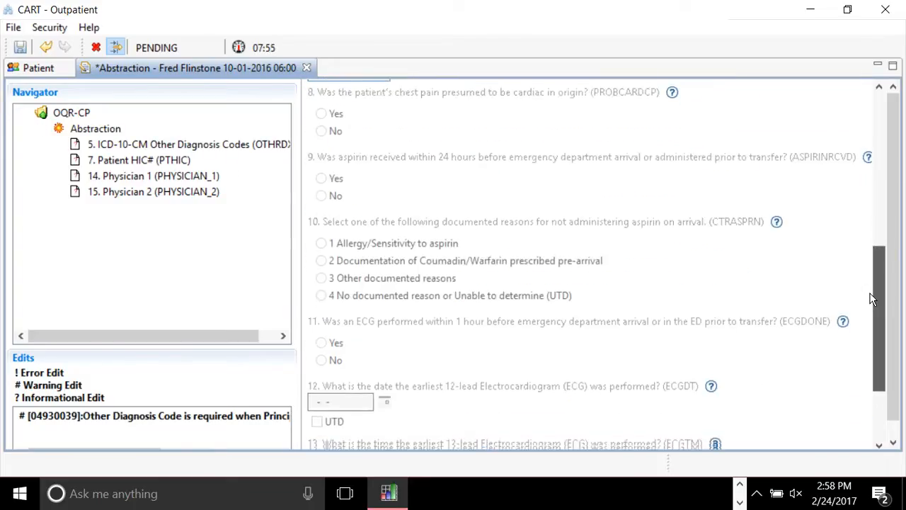
pyautogui.scroll(-1, 860, 370)
pyautogui.scroll(3, 860, 370)
pyautogui.scroll(-3, 859, 370)
# Enter 1 as the PHYSICIAN_1 identifier in question 14, replacing a typed physician name.
pyautogui.click(350, 398)
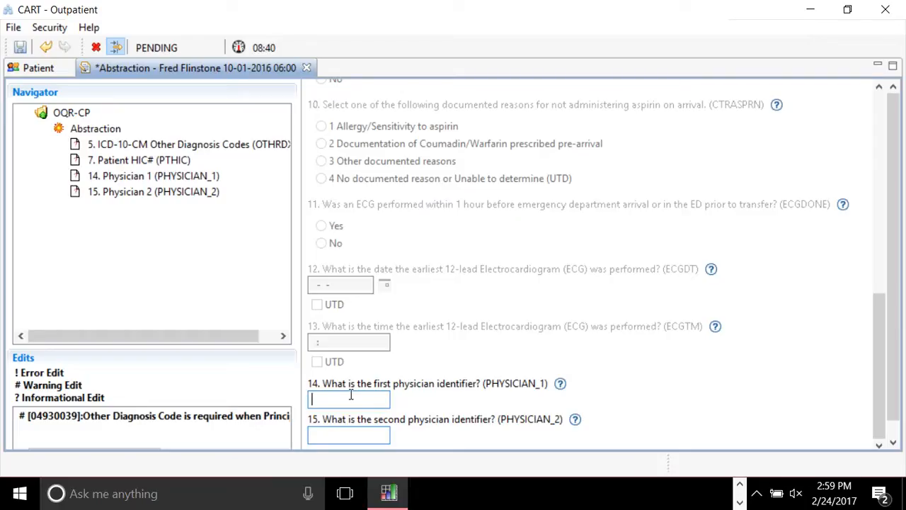
pyautogui.write('smith')
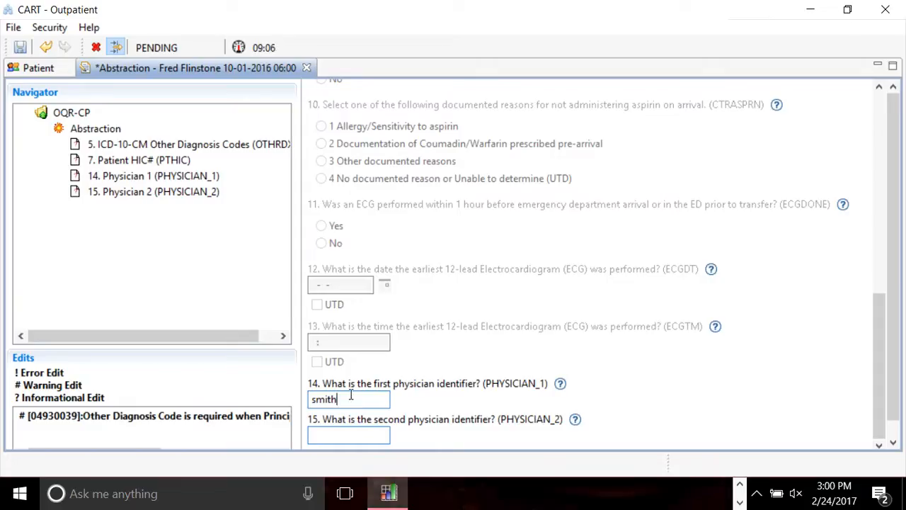
pyautogui.press('BackSpace')
pyautogui.press('BackSpace')
pyautogui.press('BackSpace')
pyautogui.press('BackSpace')
pyautogui.press('BackSpace')
pyautogui.write('1')
pyautogui.press('Tab')
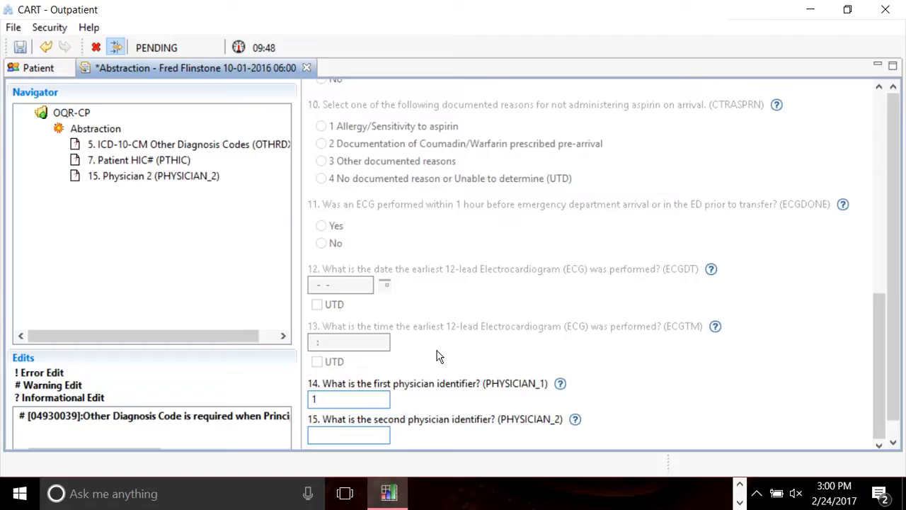
# Save the abstraction, switch to the Patient tab, and dismiss the Stop warning.
pyautogui.click(21, 51)
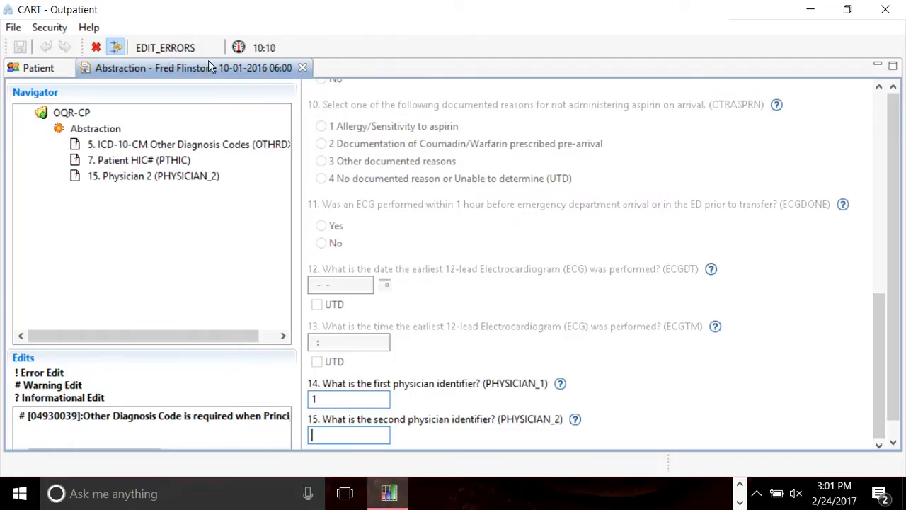
pyautogui.click(40, 68)
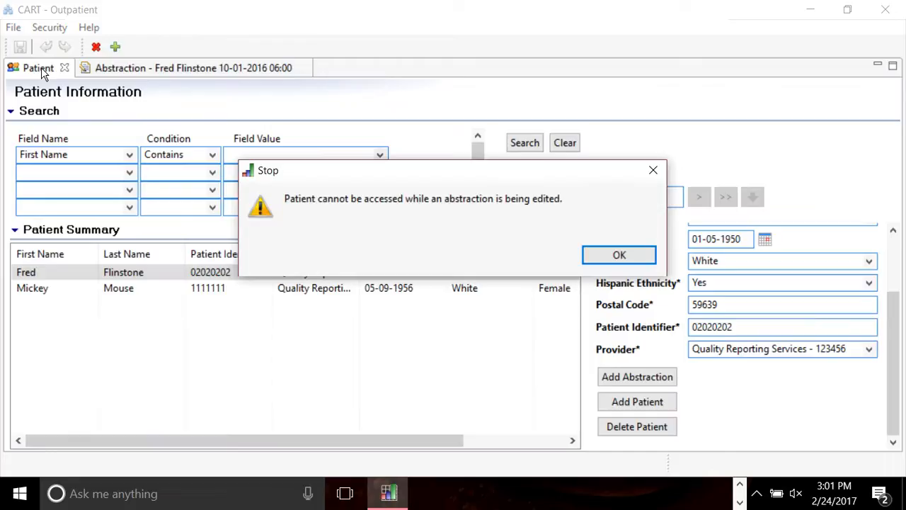
pyautogui.click(619, 257)
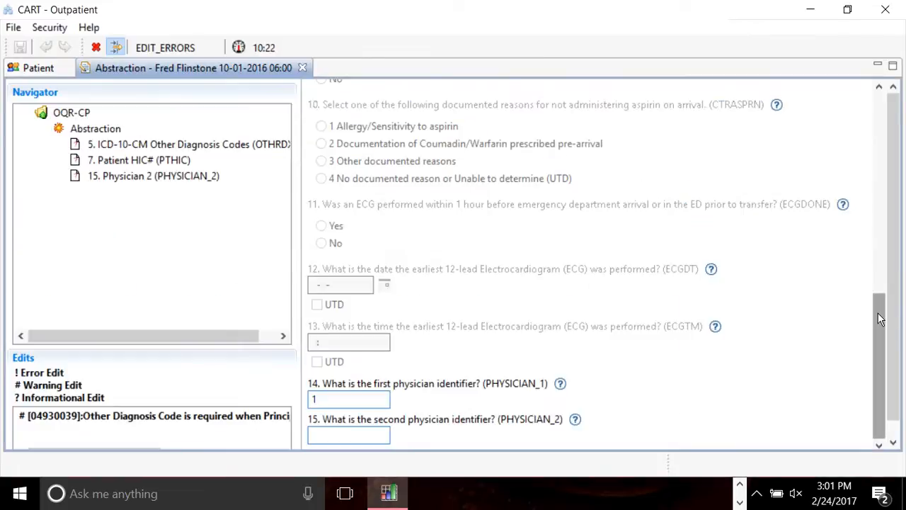
# Erase the principal diagnosis code character by character and save.
pyautogui.moveTo(880, 412); pyautogui.dragTo(880, 319)
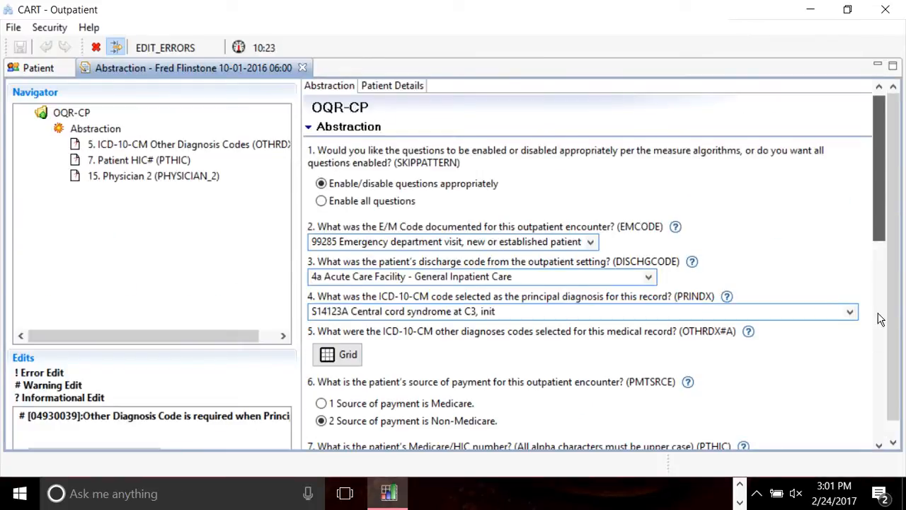
pyautogui.click(520, 310)
pyautogui.press('BackSpace')
pyautogui.press('BackSpace')
pyautogui.press('BackSpace')
pyautogui.press('BackSpace')
pyautogui.press('BackSpace')
pyautogui.press('BackSpace')
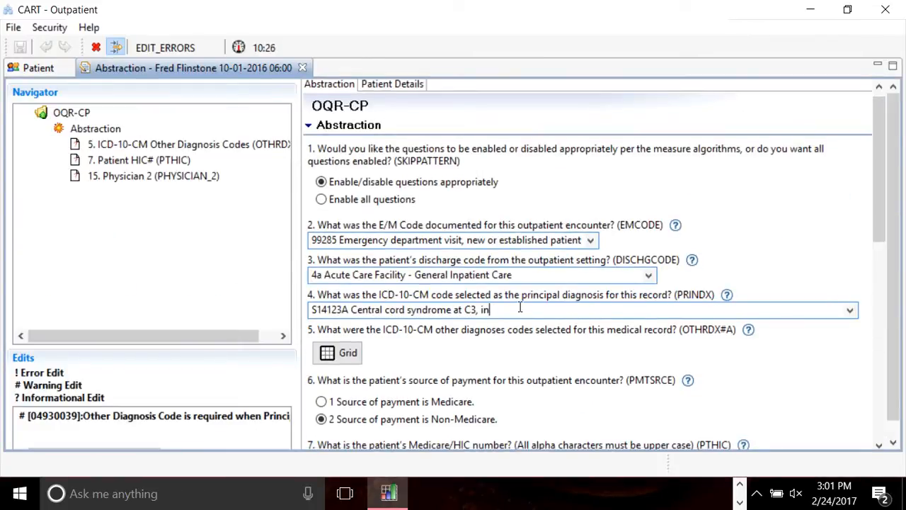
pyautogui.press('BackSpace')
pyautogui.press('BackSpace')
pyautogui.press('BackSpace')
pyautogui.press('BackSpace')
pyautogui.press('BackSpace')
pyautogui.press('BackSpace')
pyautogui.press('BackSpace')
pyautogui.press('BackSpace')
pyautogui.press('BackSpace')
pyautogui.press('BackSpace')
pyautogui.press('BackSpace')
pyautogui.press('BackSpace')
pyautogui.press('BackSpace')
pyautogui.press('BackSpace')
pyautogui.press('BackSpace')
pyautogui.press('BackSpace')
pyautogui.press('BackSpace')
pyautogui.press('BackSpace')
pyautogui.press('BackSpace')
pyautogui.press('BackSpace')
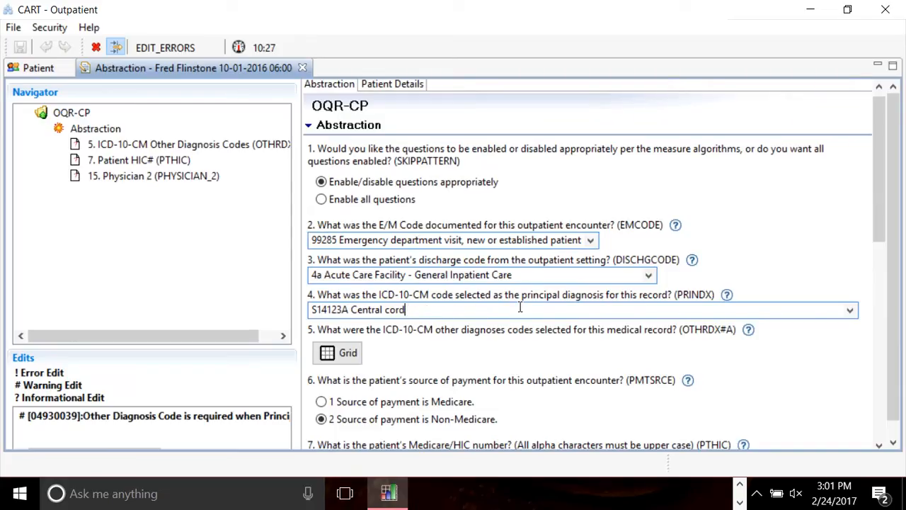
pyautogui.press('BackSpace')
pyautogui.press('BackSpace')
pyautogui.press('BackSpace')
pyautogui.press('BackSpace')
pyautogui.press('BackSpace')
pyautogui.press('BackSpace')
pyautogui.press('BackSpace')
pyautogui.press('BackSpace')
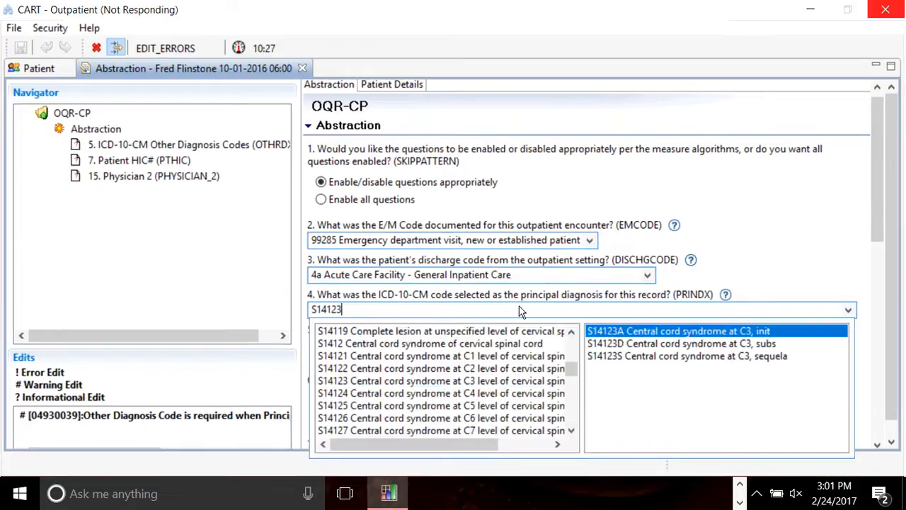
pyautogui.press('BackSpace')
pyautogui.press('BackSpace')
pyautogui.press('BackSpace')
pyautogui.press('BackSpace')
pyautogui.press('BackSpace')
pyautogui.press('BackSpace')
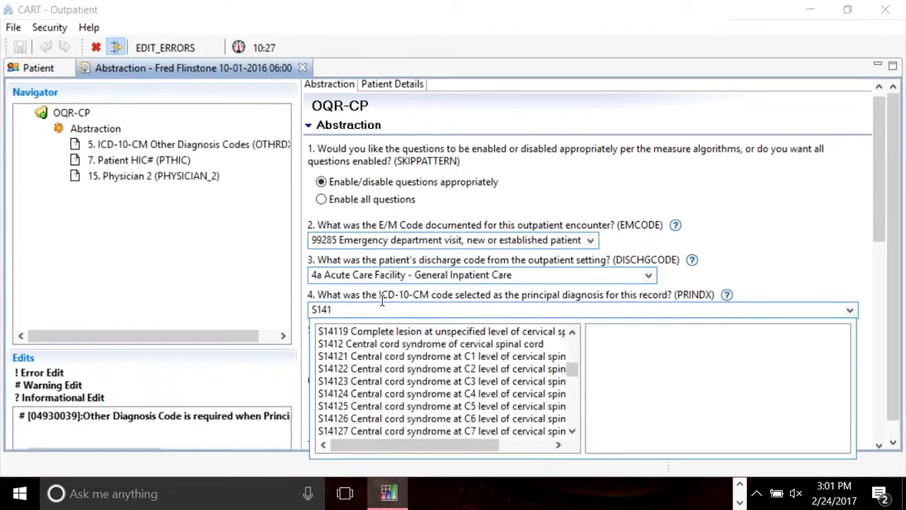
pyautogui.press('BackSpace')
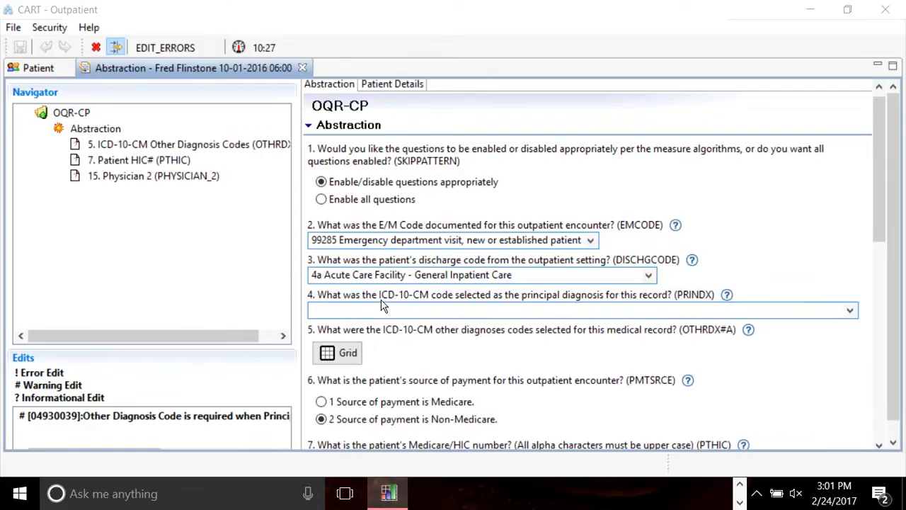
pyautogui.click(21, 51)
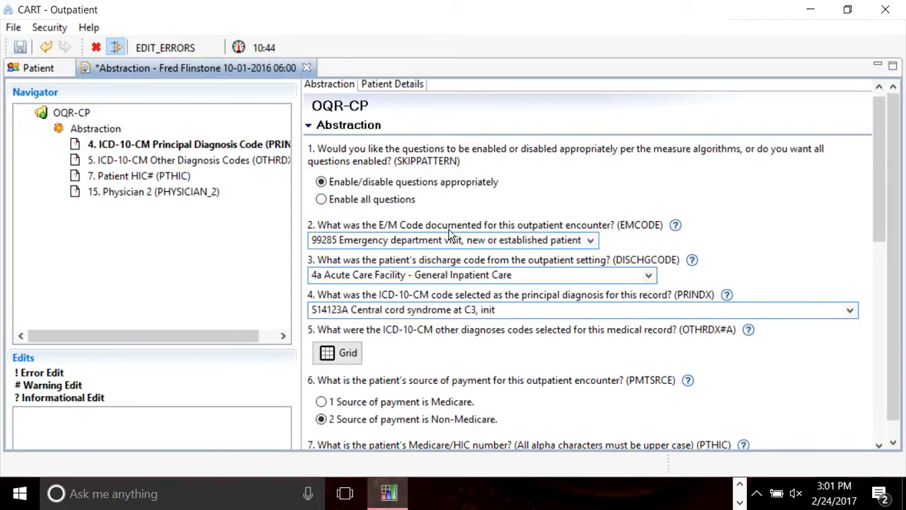
# Select and delete the remaining PRINDX value, then save so status returns to PENDING.
pyautogui.moveTo(507, 310); pyautogui.dragTo(283, 311)
pyautogui.press('BackSpace')
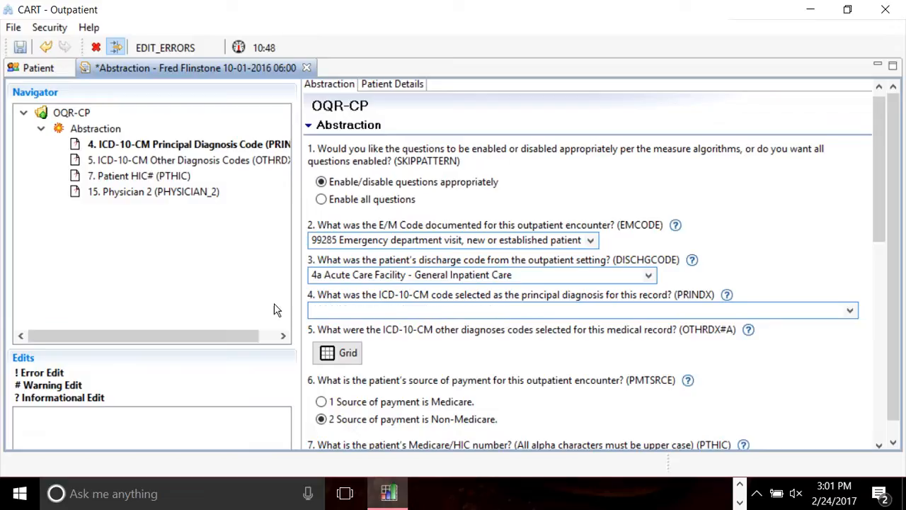
pyautogui.click(520, 278)
pyautogui.click(20, 47)
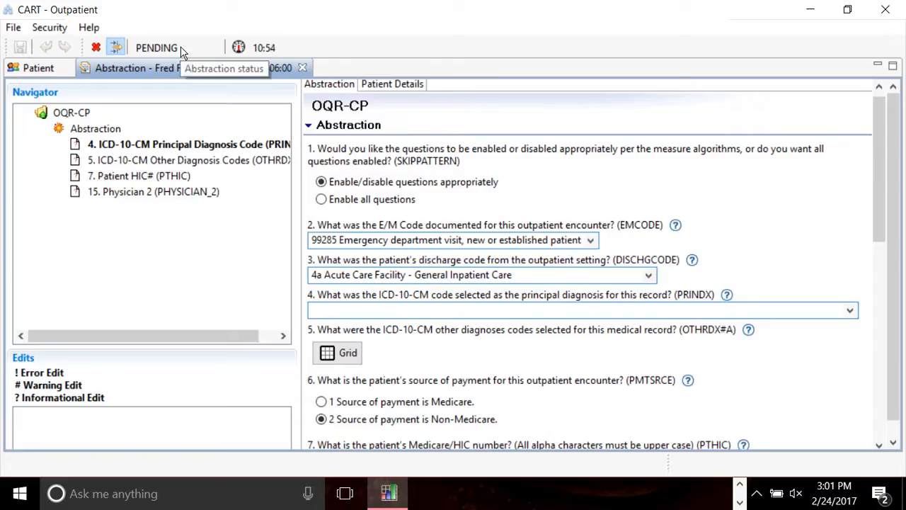
# Close the abstraction and run Abstraction Search, listing 6 PENDING abstractions including the OQR-CP case.
pyautogui.click(303, 68)
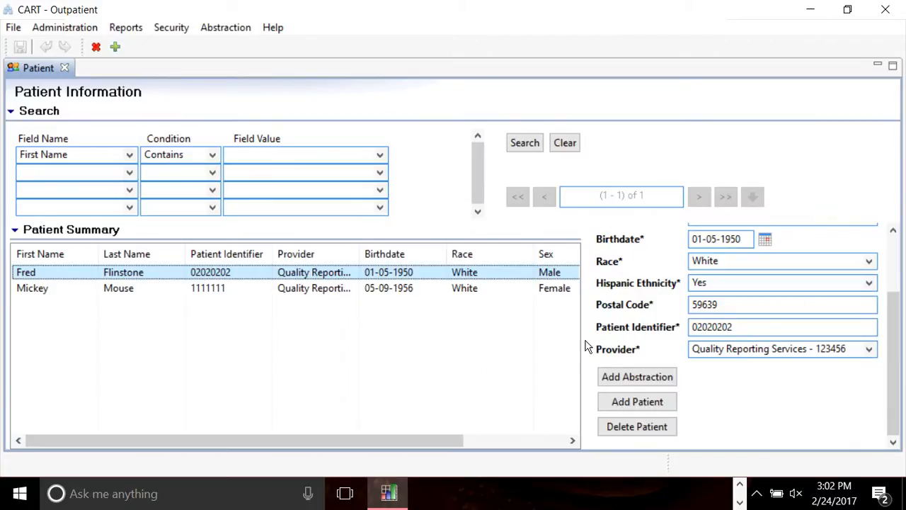
pyautogui.click(219, 34)
pyautogui.click(283, 102)
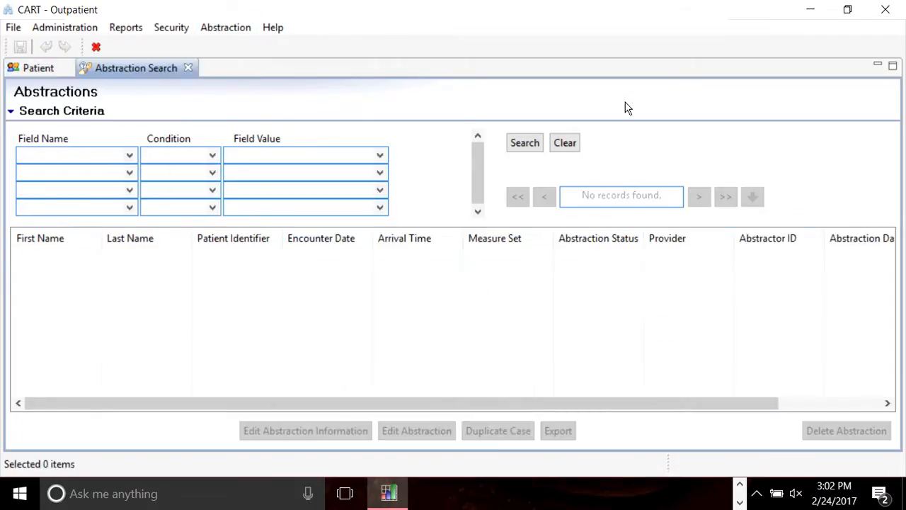
pyautogui.click(525, 145)
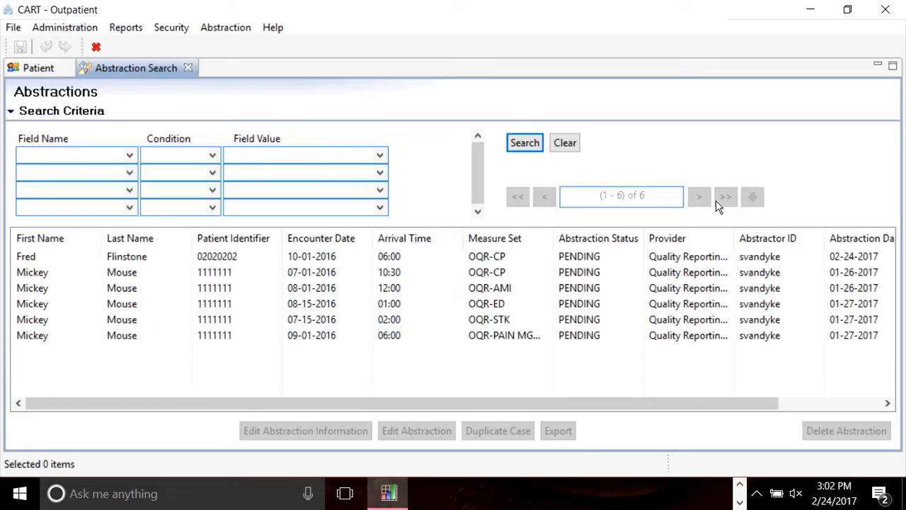
# Glance at the search field and condition lists, then select the patient's OQR-CP abstraction row.
pyautogui.click(84, 161)
pyautogui.click(218, 155)
pyautogui.click(211, 156)
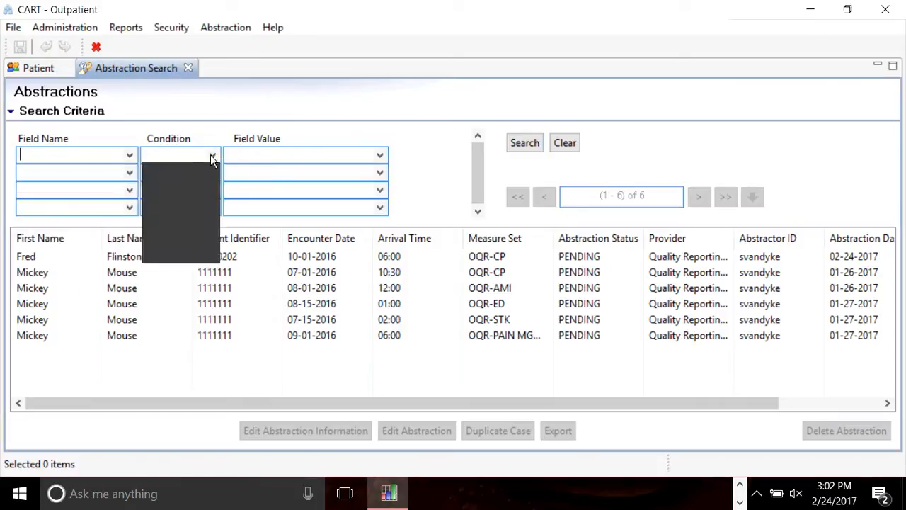
pyautogui.click(278, 159)
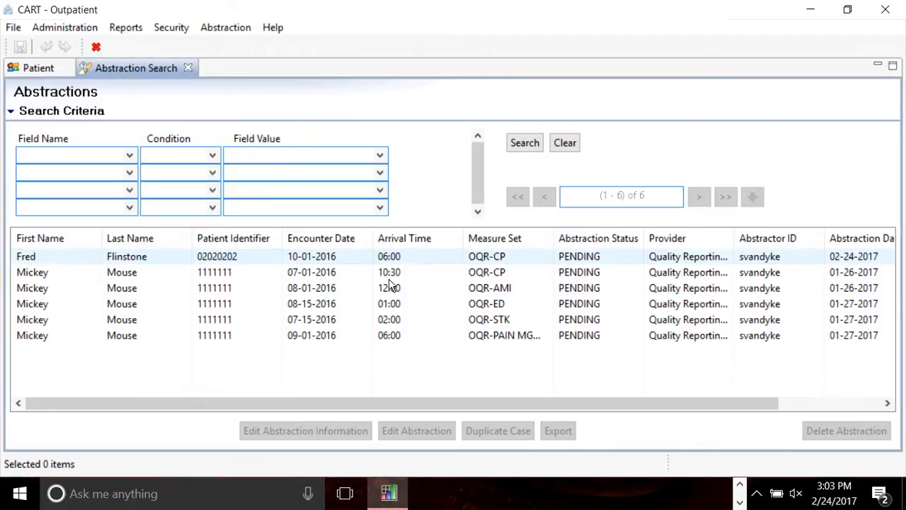
pyautogui.click(72, 258)
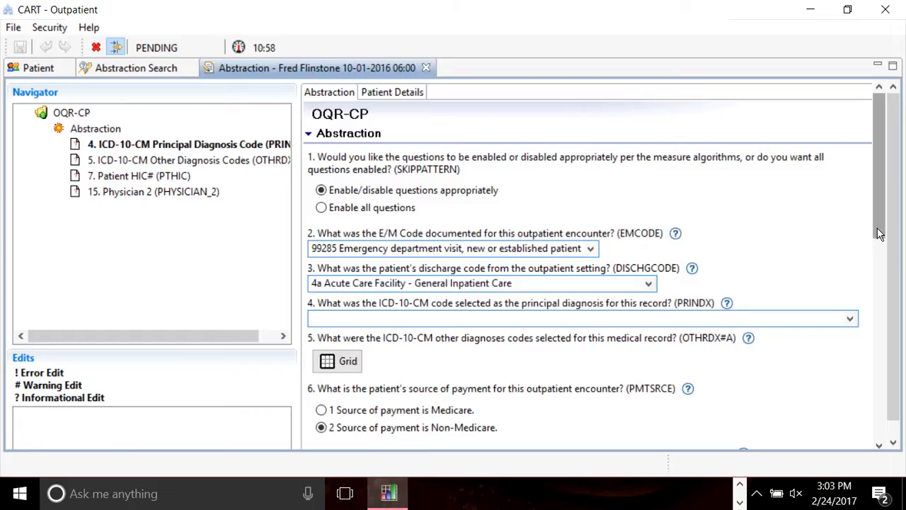
# Verify PHYSICIAN_1 still reads 1, then close the reopened OQR-CP abstraction.
pyautogui.click(890, 336)
pyautogui.click(890, 337)
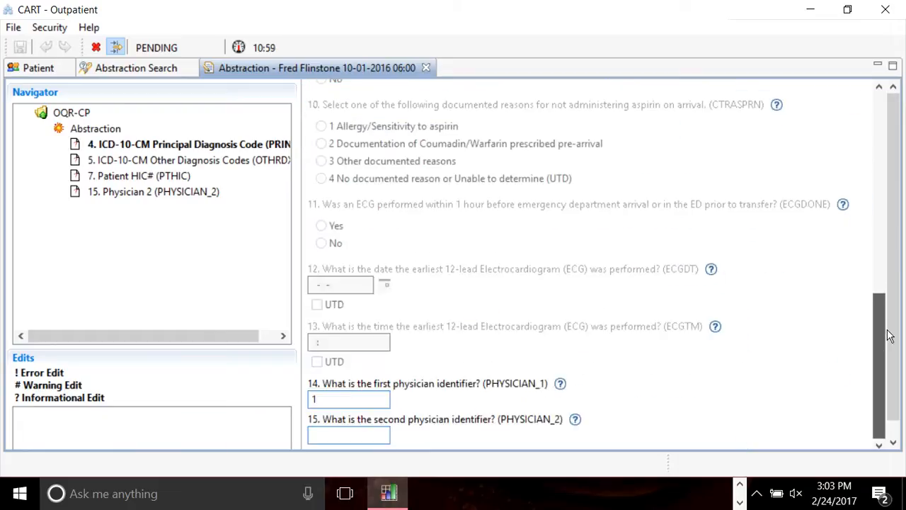
pyautogui.moveTo(890, 337); pyautogui.dragTo(890, 223)
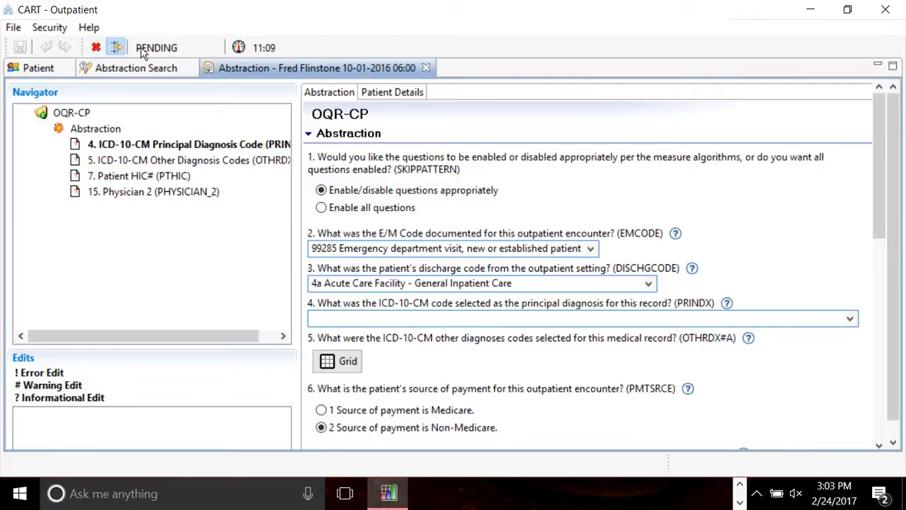
pyautogui.click(427, 68)
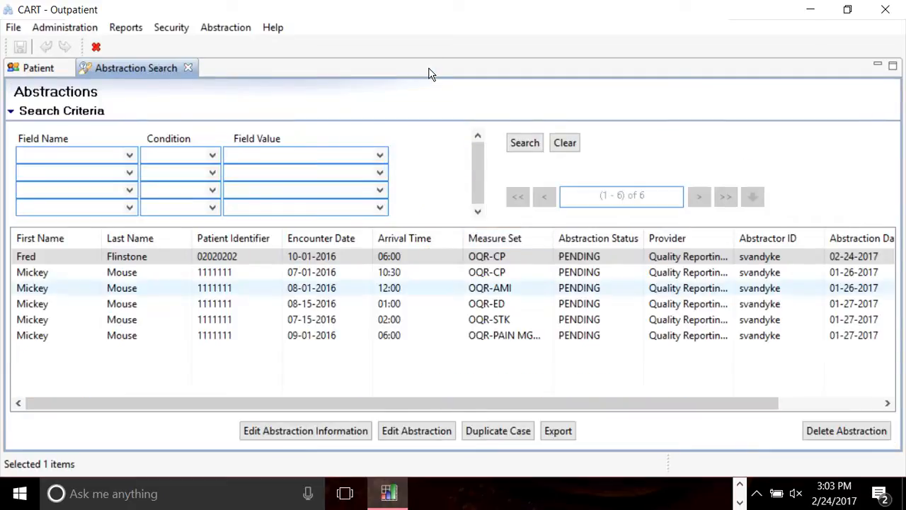
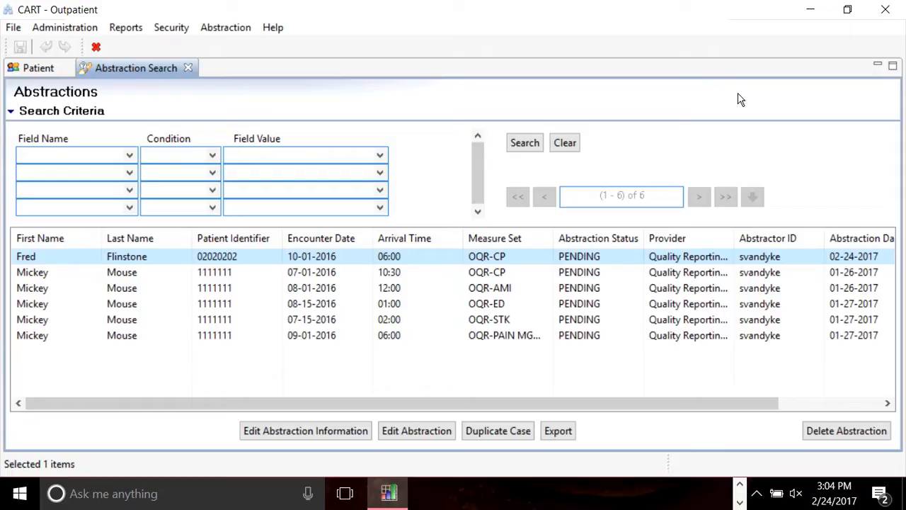
# View the Quality Reporting Services provider record, then return to the Patient Information screen via Abstraction Search.
pyautogui.click(67, 26)
pyautogui.click(96, 48)
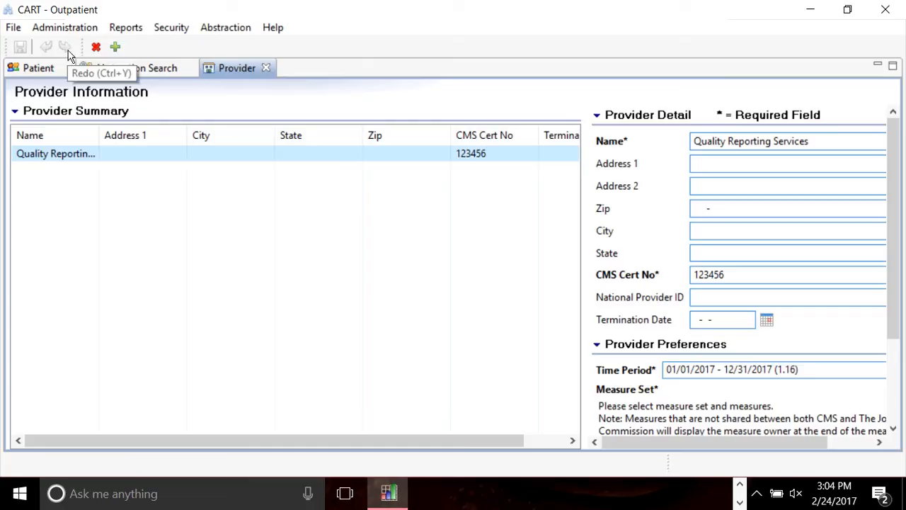
pyautogui.click(53, 29)
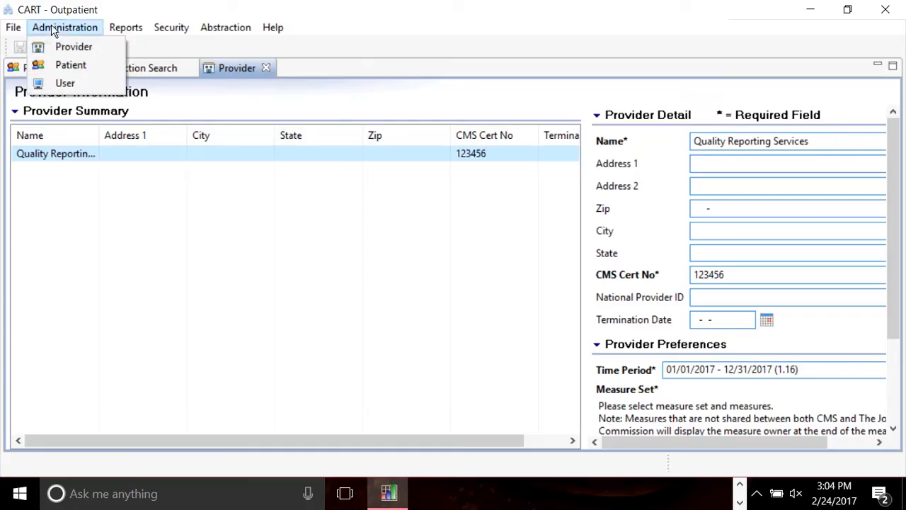
pyautogui.click(99, 98)
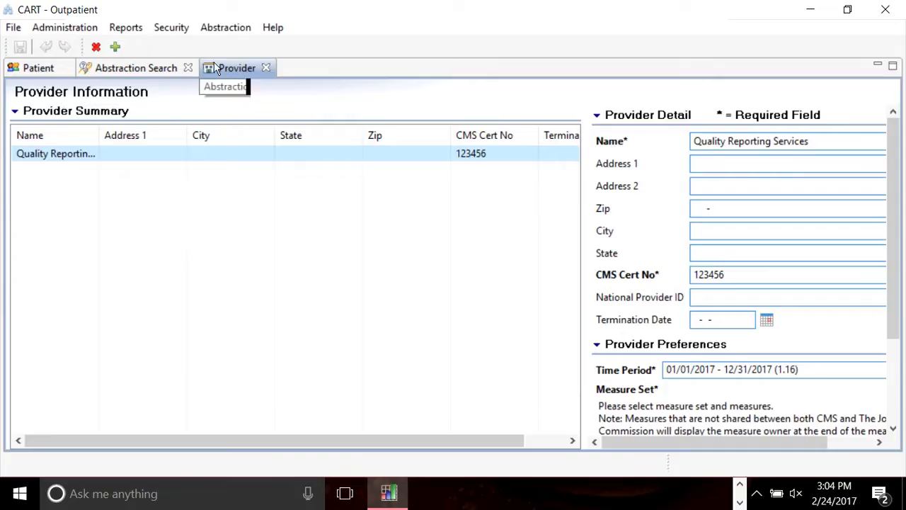
pyautogui.click(137, 71)
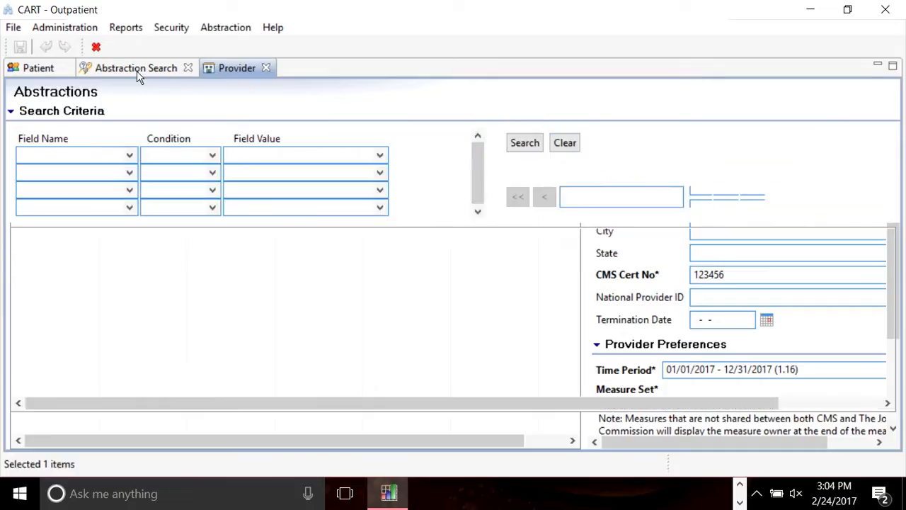
pyautogui.click(36, 69)
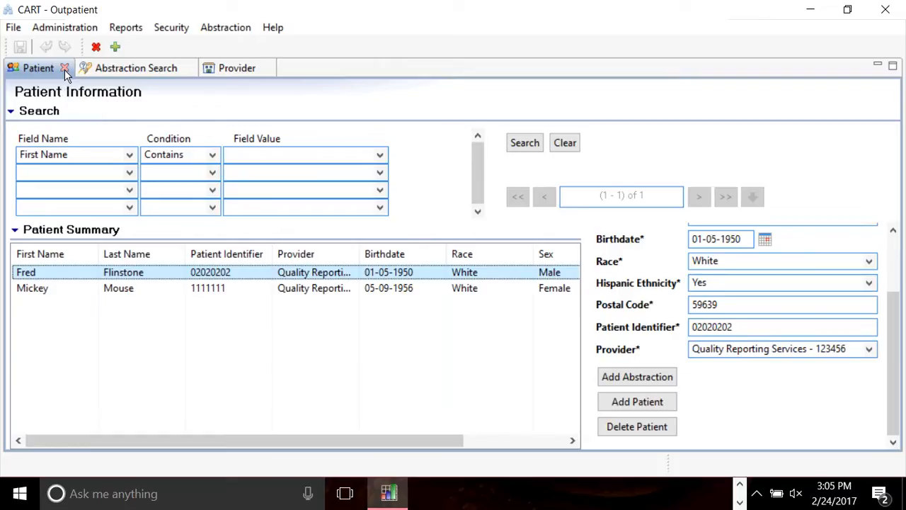
# Open the Measures report and set its provider to Quality Reporting Services.
pyautogui.click(133, 30)
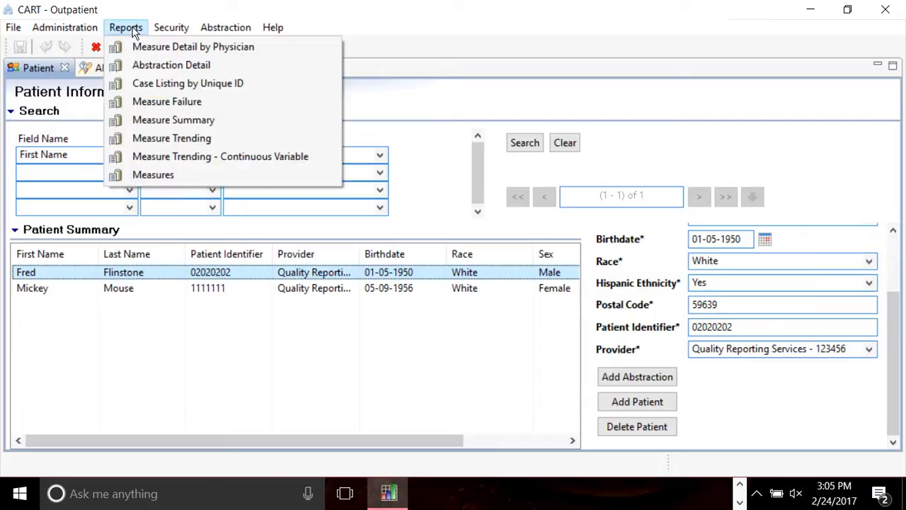
pyautogui.click(133, 30)
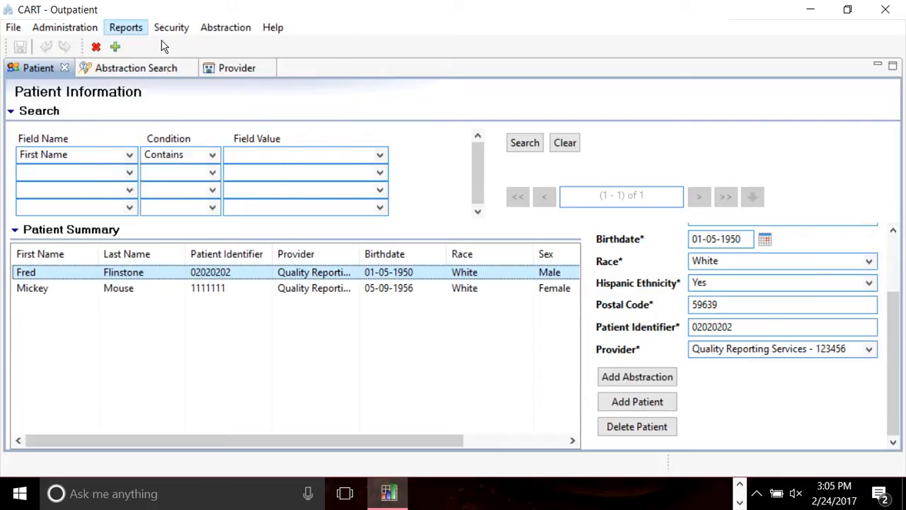
pyautogui.click(126, 29)
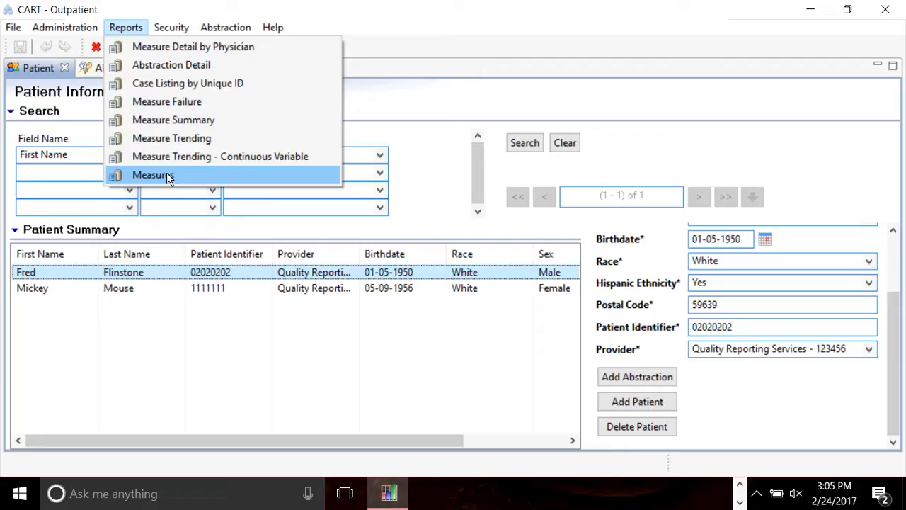
pyautogui.click(168, 177)
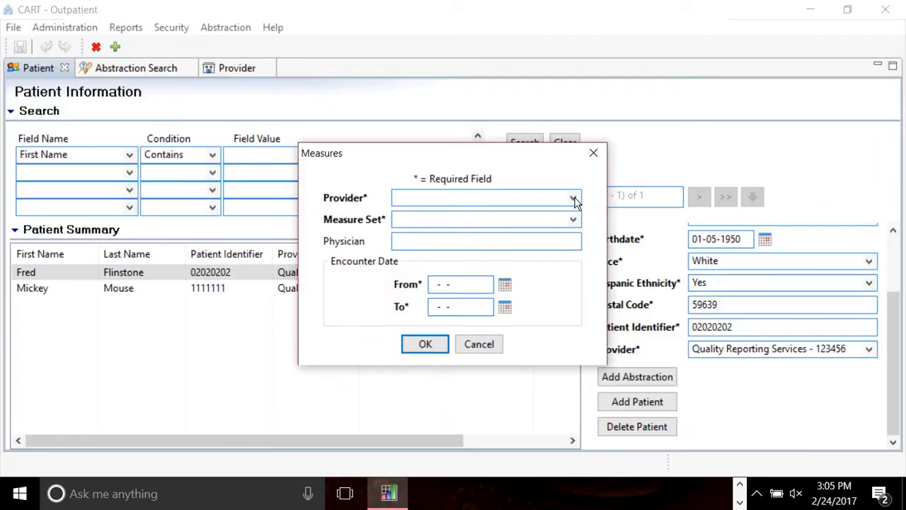
pyautogui.click(573, 199)
pyautogui.click(499, 210)
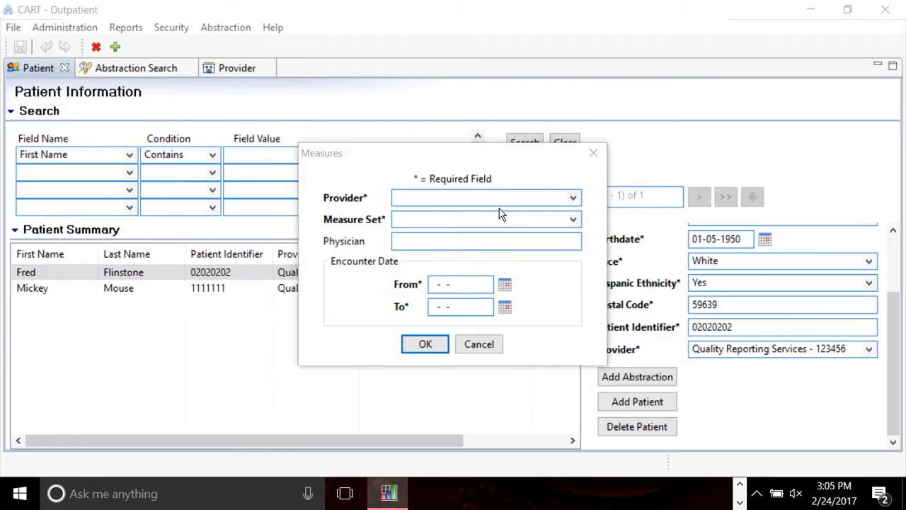
# Choose the OQR-CP measure set, then close the Measures report without running it.
pyautogui.click(575, 220)
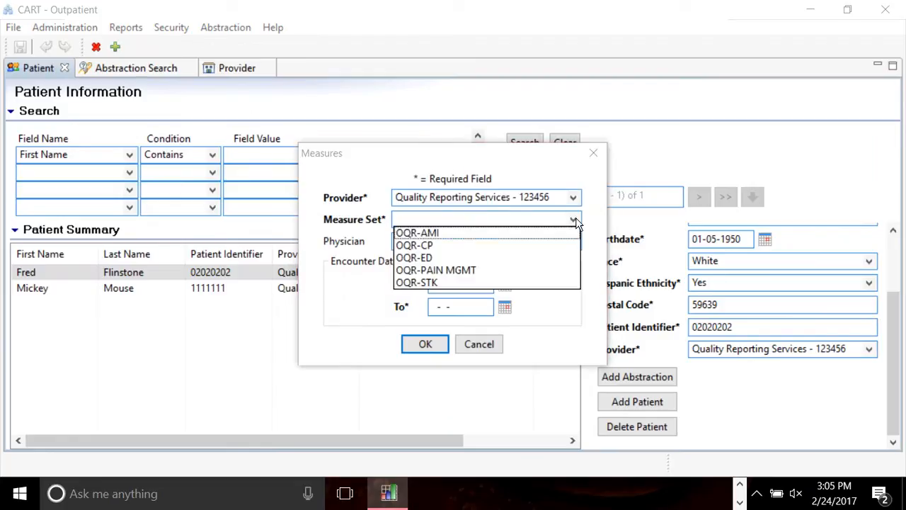
pyautogui.click(434, 245)
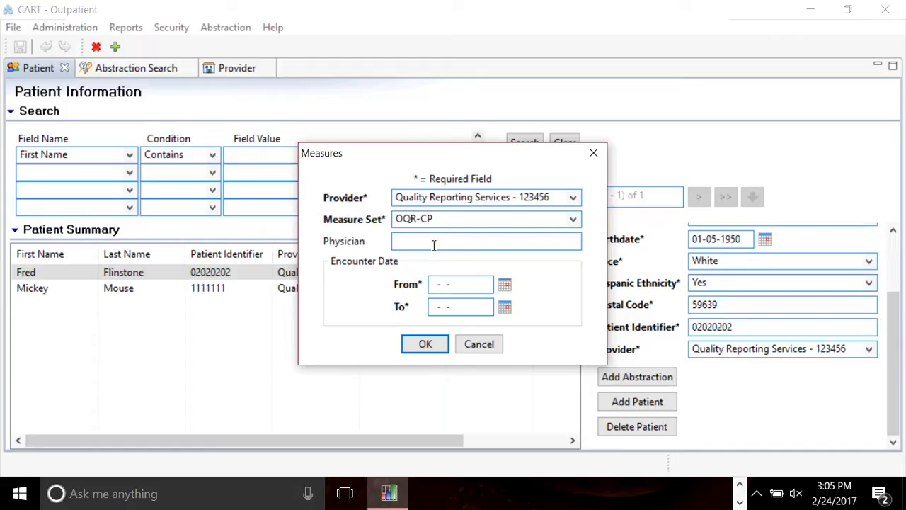
pyautogui.write('1')
pyautogui.press('BackSpace')
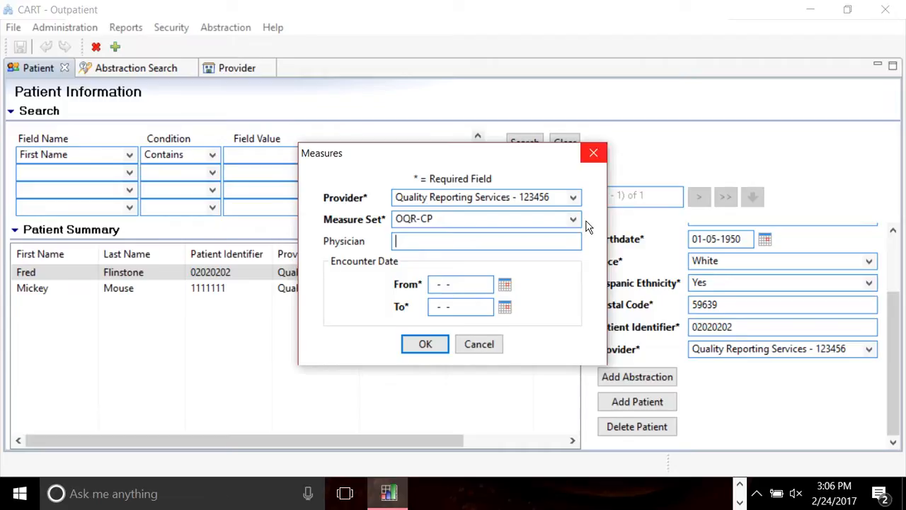
pyautogui.click(597, 161)
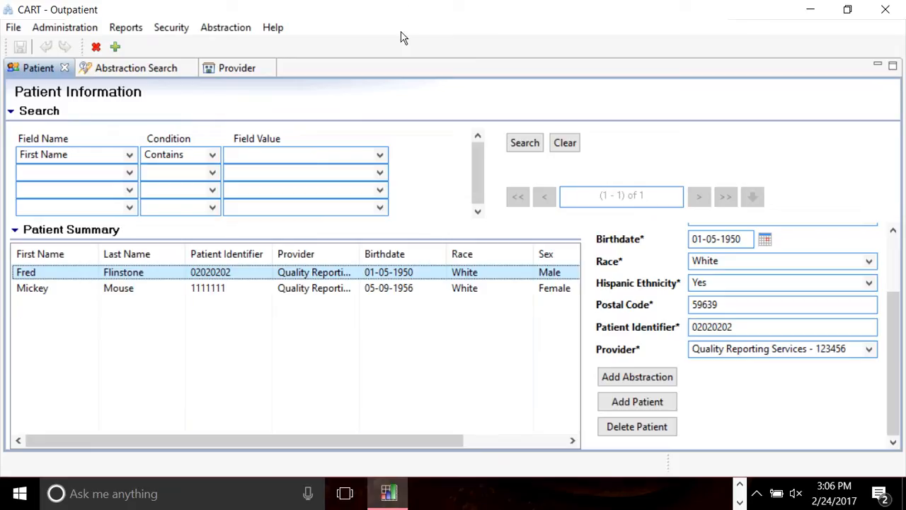
pyautogui.click(172, 30)
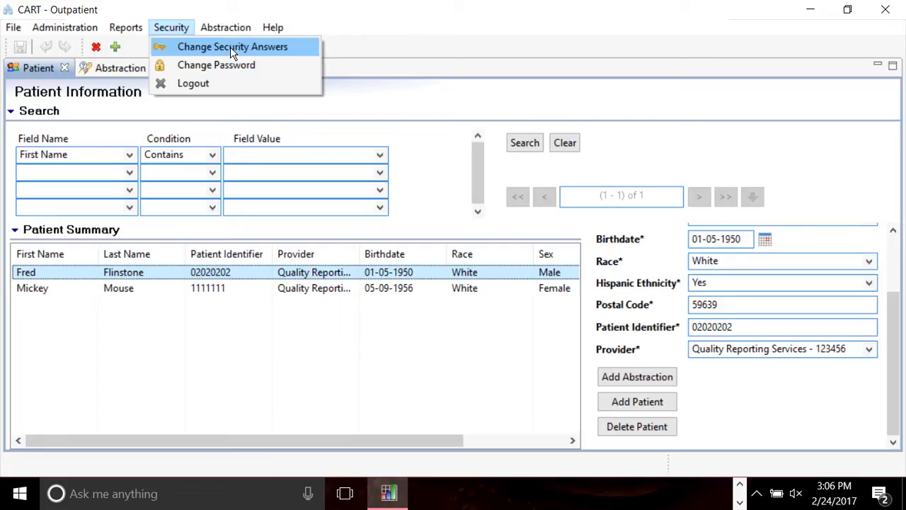
# Start Change Security Answers and confirm the account password.
pyautogui.click(230, 47)
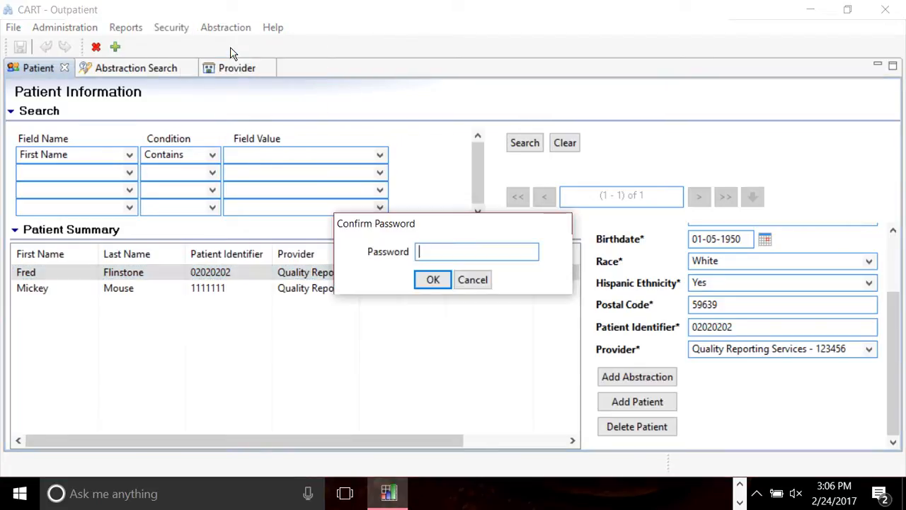
pyautogui.write('****')
pyautogui.press('BackSpace')
pyautogui.press('BackSpace')
pyautogui.press('BackSpace')
pyautogui.press('BackSpace')
pyautogui.write('********')
pyautogui.press('Return')
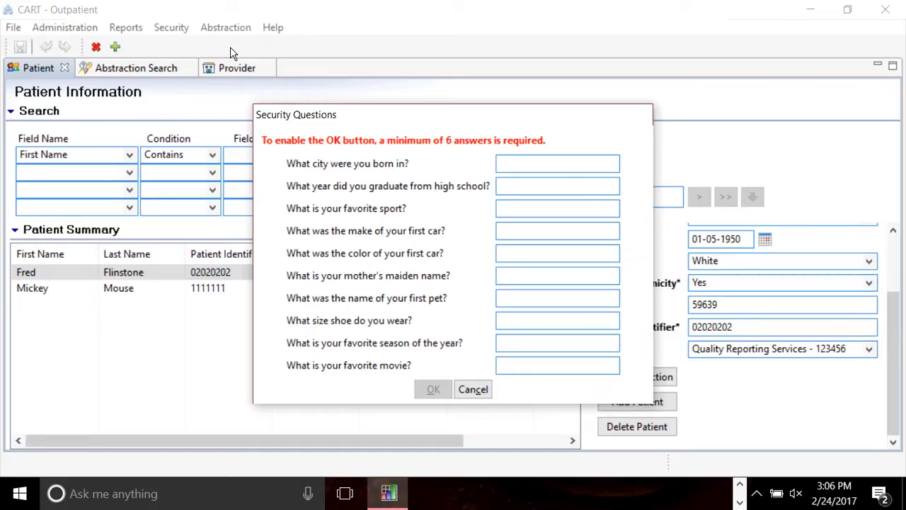
# Enter A, B, C, D, E and F as the first six security question answers.
pyautogui.write('A')
pyautogui.press('Tab')
pyautogui.write('B')
pyautogui.press('Tab')
pyautogui.write('C')
pyautogui.press('Tab')
pyautogui.write('D')
pyautogui.press('Tab')
pyautogui.write('E')
pyautogui.press('Tab')
pyautogui.write('F')
pyautogui.press('Tab')
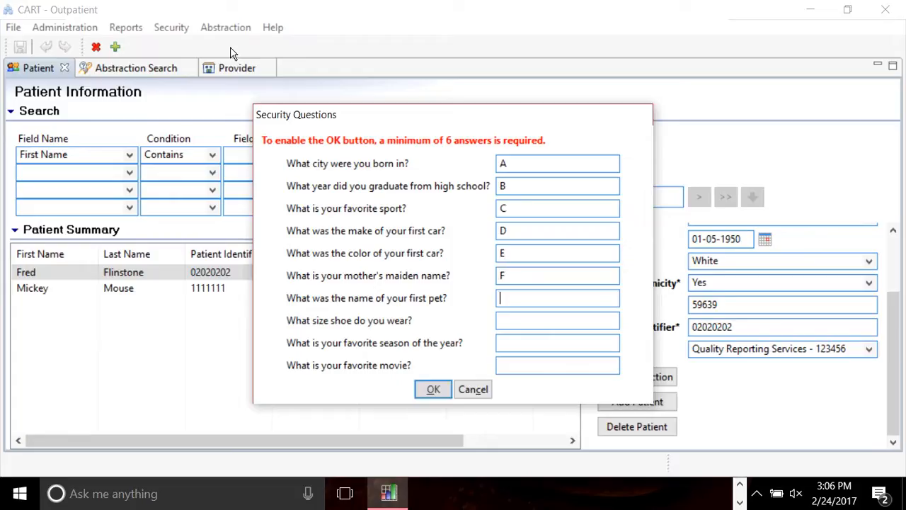
pyautogui.click(507, 272)
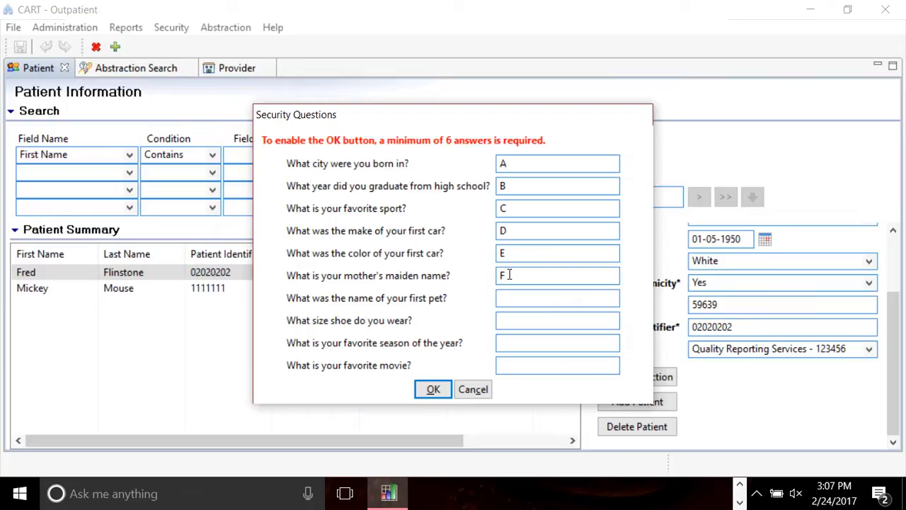
pyautogui.press('Tab')
# Launch Word 2016 from the Start menu and start a new blank document.
pyautogui.click(20, 495)
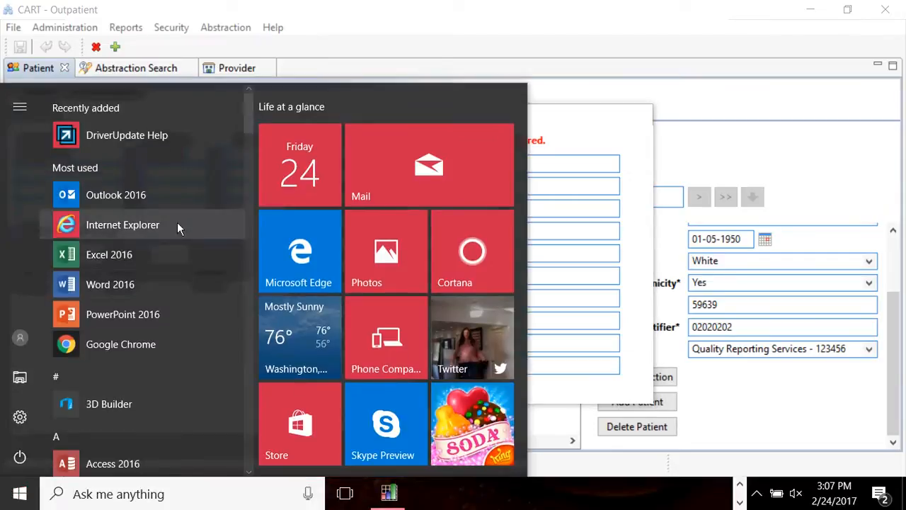
pyautogui.click(145, 283)
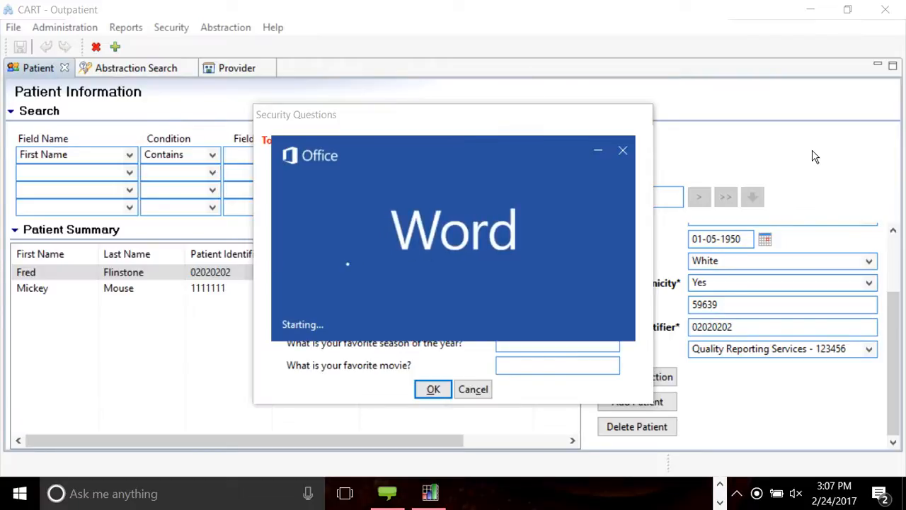
pyautogui.click(433, 389)
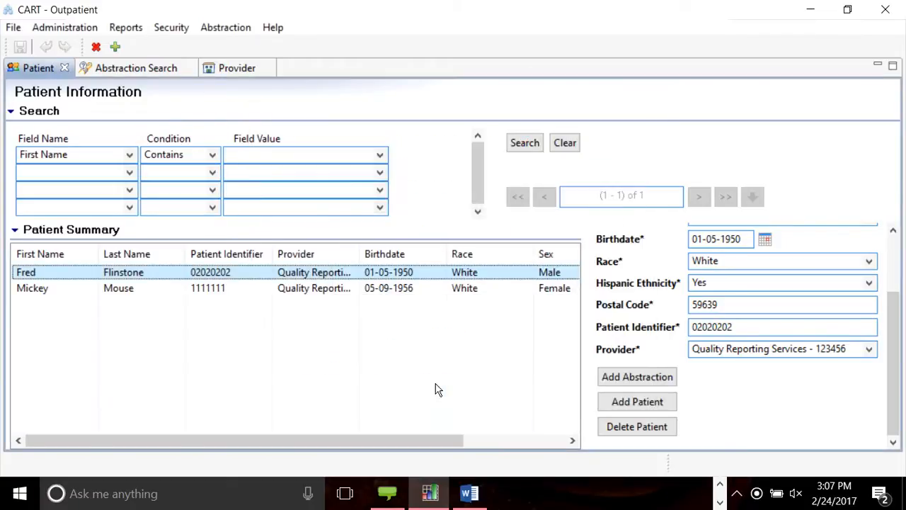
pyautogui.click(434, 497)
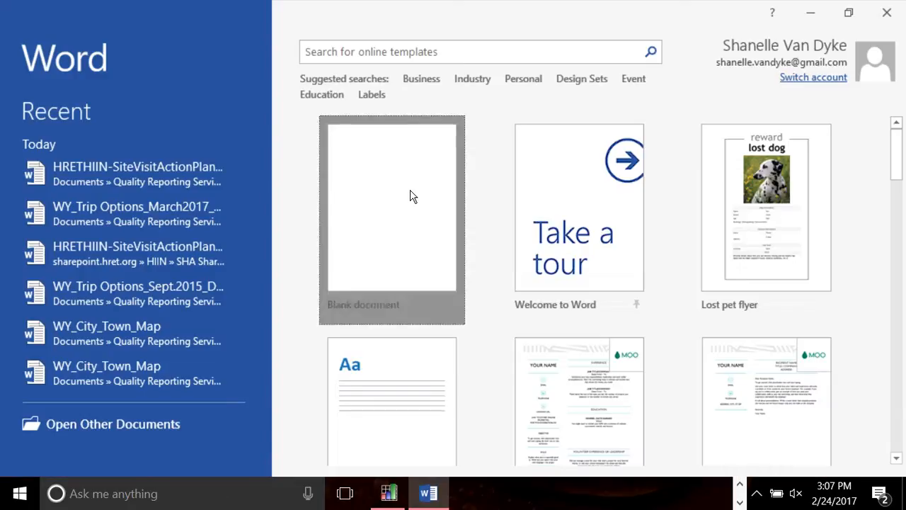
pyautogui.click(408, 196)
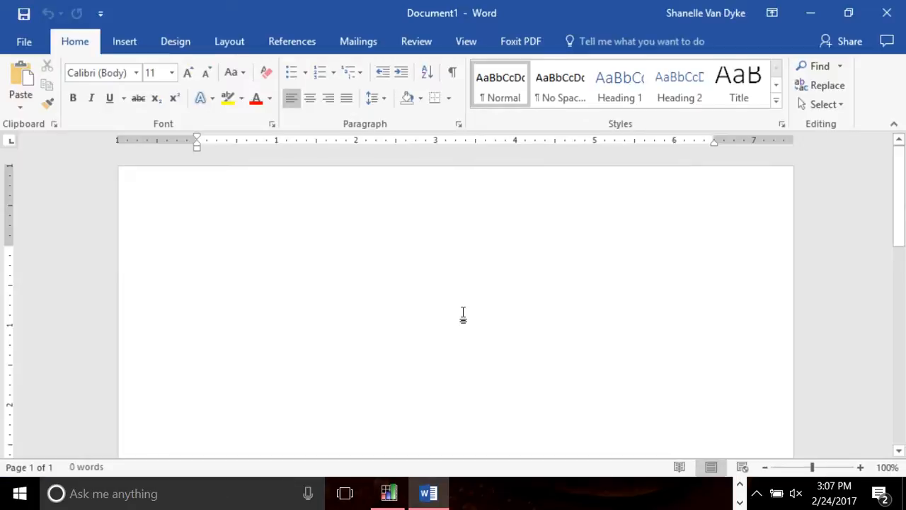
# Paste the Security Questions screenshot into the document and minimize Word.
pyautogui.rightClick(463, 315)
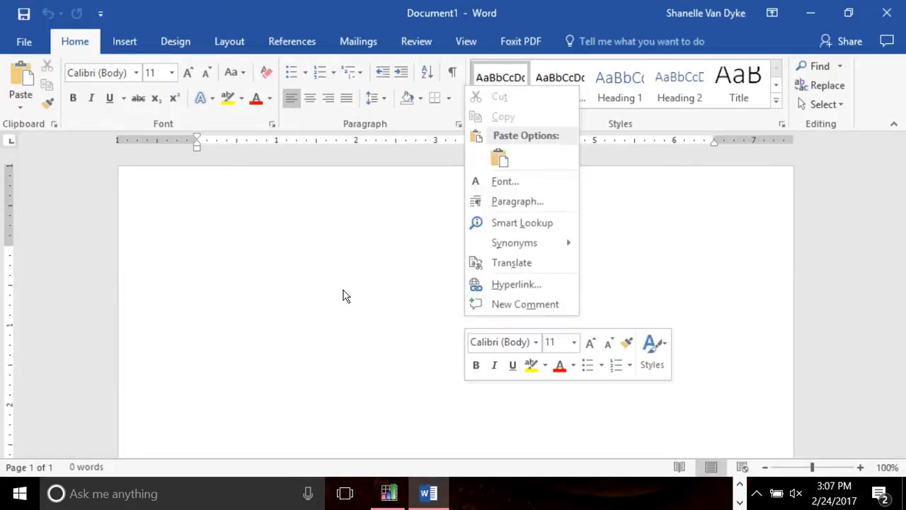
pyautogui.click(343, 293)
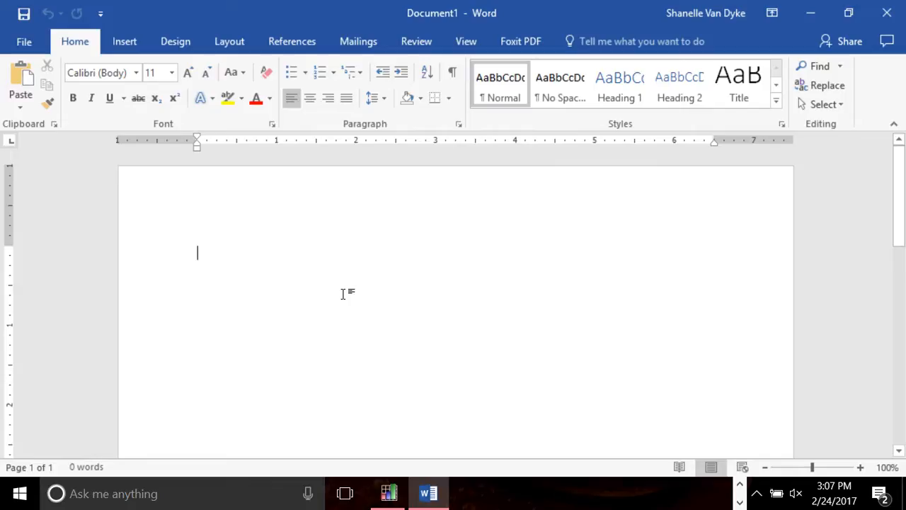
pyautogui.hotkey('ctrl', 'v')
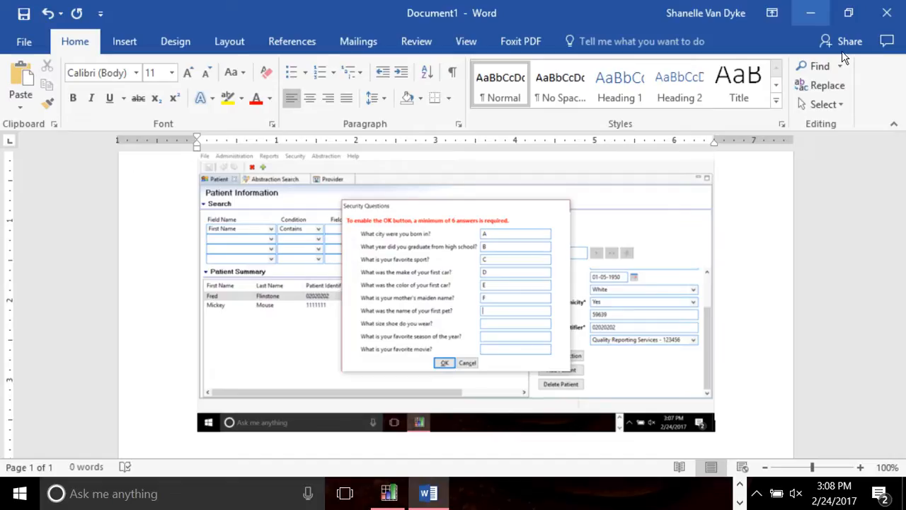
pyautogui.click(811, 12)
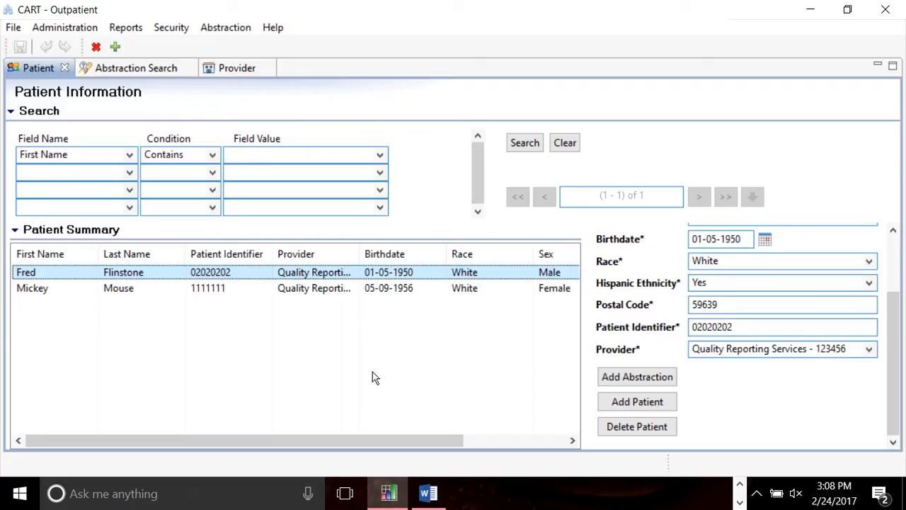
# Log out of CART - Outpatient and dismiss the Forgot Password error shown without a User ID.
pyautogui.click(178, 27)
pyautogui.click(212, 85)
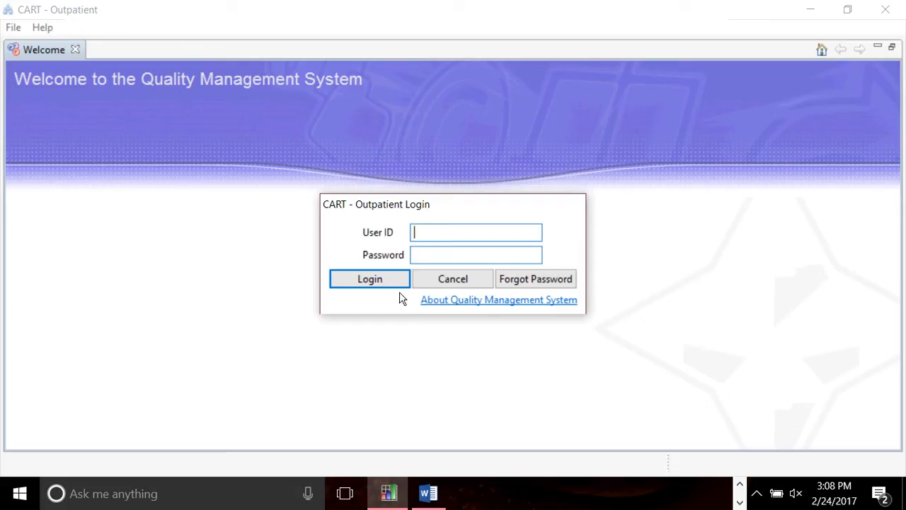
pyautogui.click(543, 284)
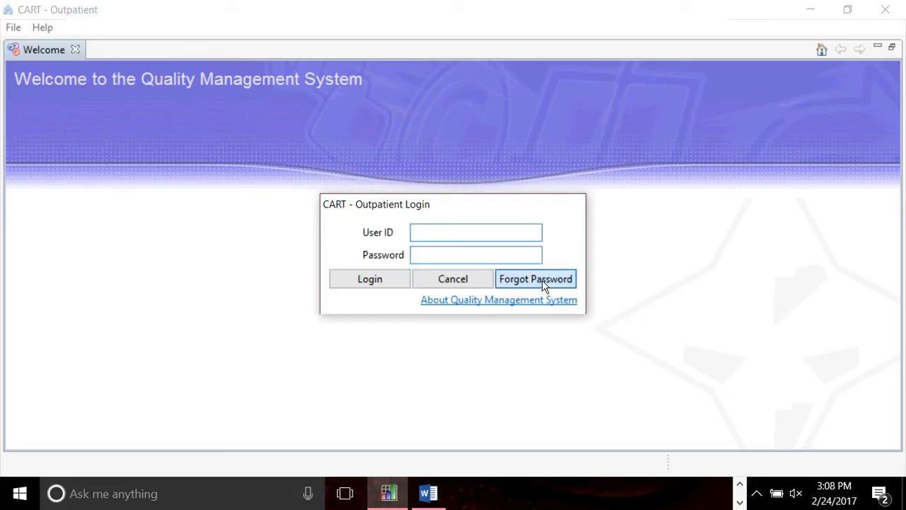
pyautogui.click(617, 271)
# Enter the user ID, view its forgotten-password security questions, and cancel them.
pyautogui.click(523, 239)
pyautogui.write('SVAND')
pyautogui.press('BackSpace')
pyautogui.press('BackSpace')
pyautogui.press('BackSpace')
pyautogui.press('BackSpace')
pyautogui.press('BackSpace')
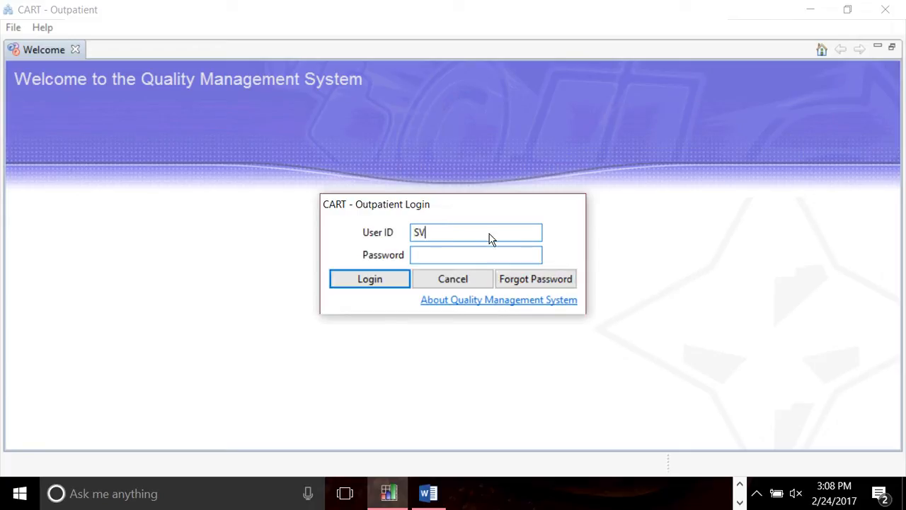
pyautogui.write('svandyke')
pyautogui.click(498, 275)
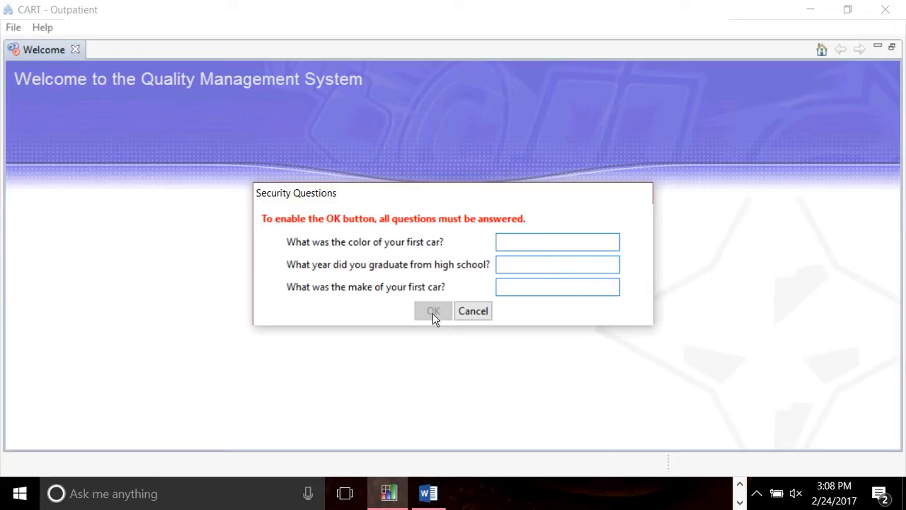
pyautogui.hotkey('shift', 'Tab')
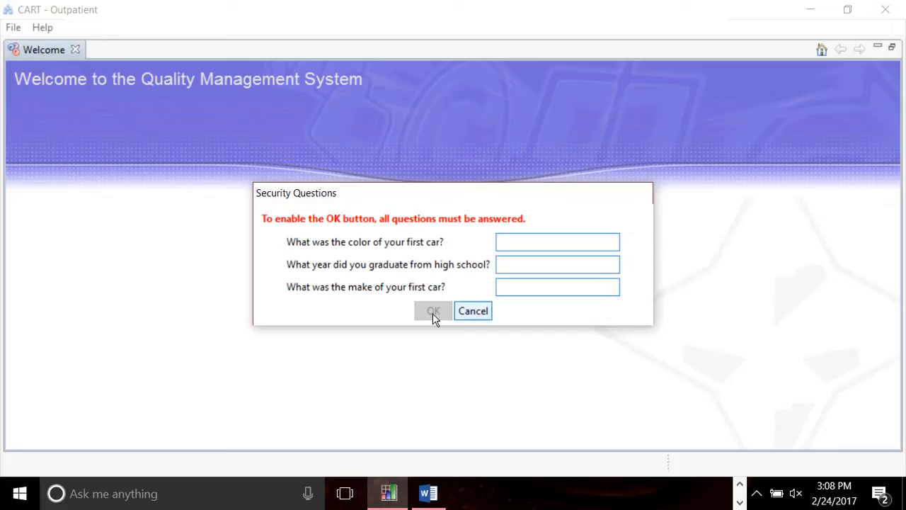
pyautogui.click(479, 314)
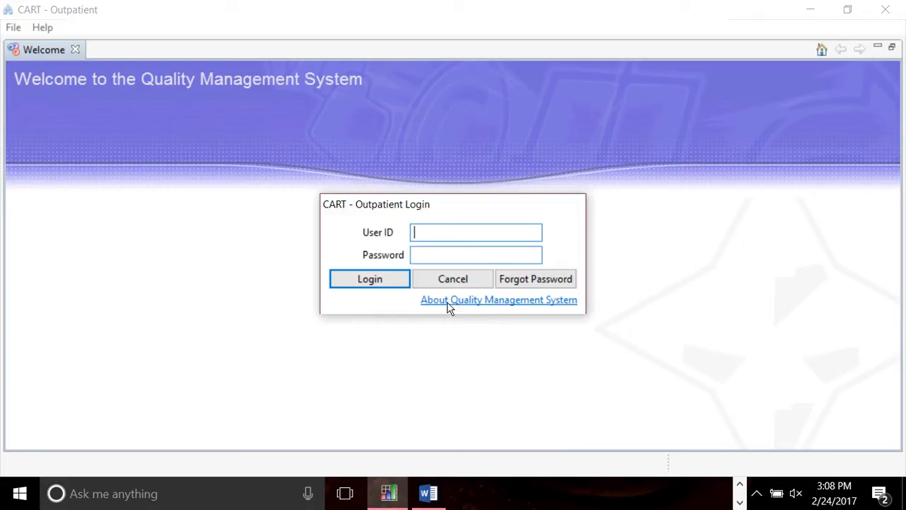
# Read the About Quality Management System version details, then enter the user ID and password.
pyautogui.click(448, 303)
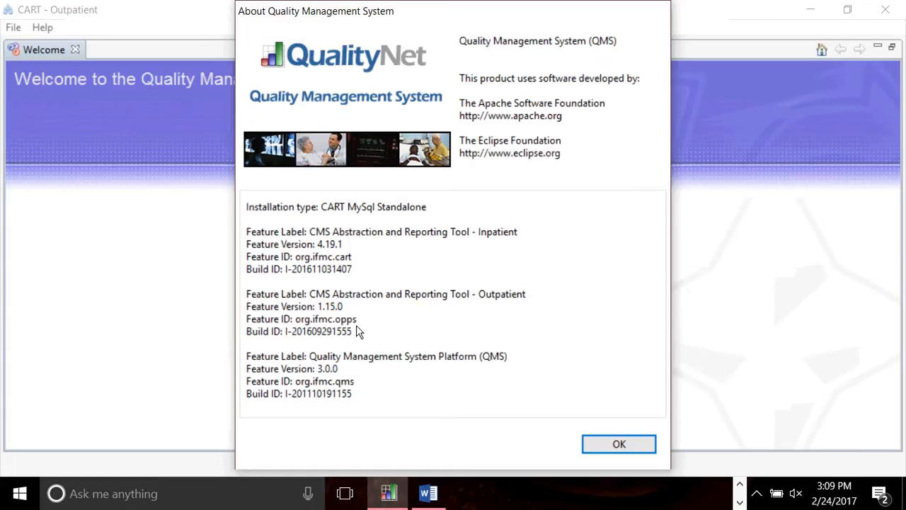
pyautogui.press('Return')
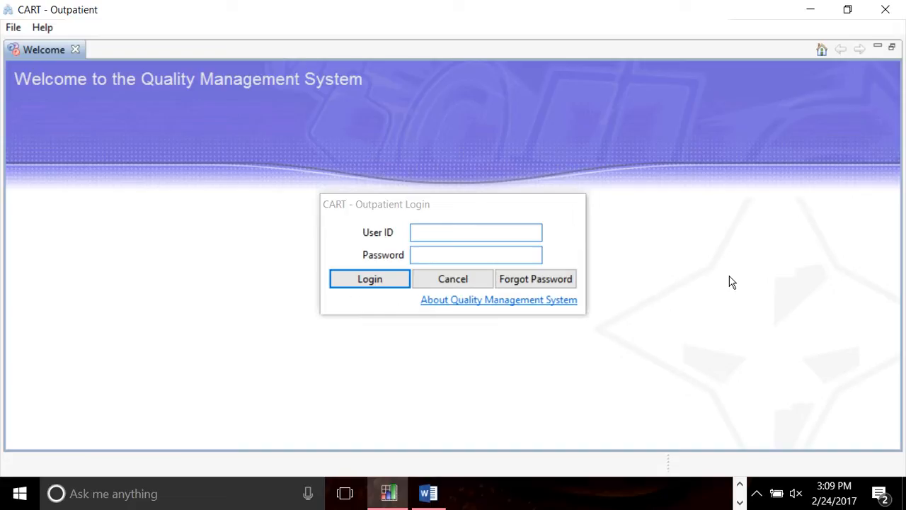
pyautogui.click(431, 238)
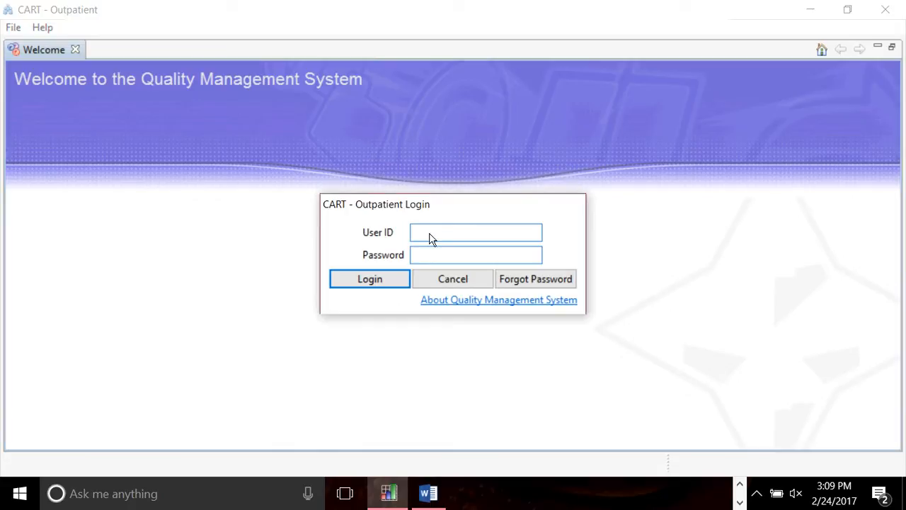
pyautogui.write('svandyke')
pyautogui.press('Tab')
pyautogui.write('*******')
# Log in, accept the terms, search all patients, and open the second patient's record.
pyautogui.press('Return')
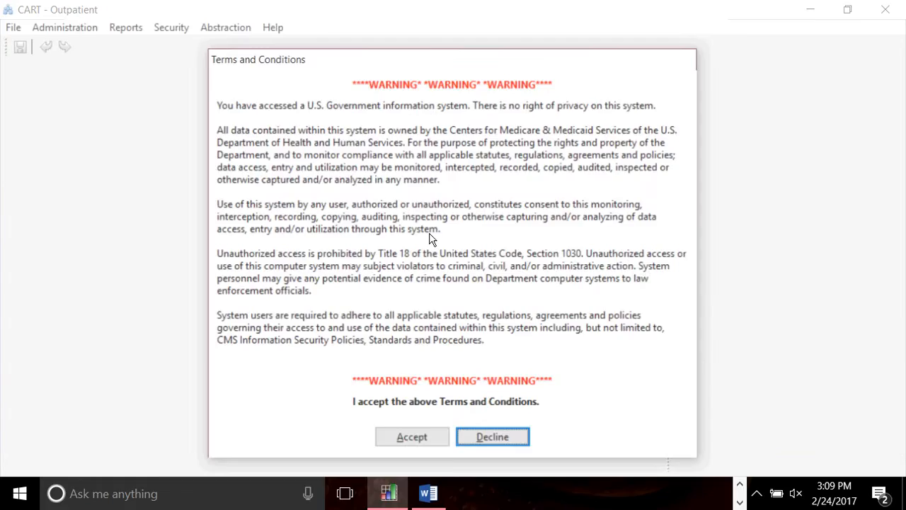
pyautogui.click(413, 437)
pyautogui.click(65, 32)
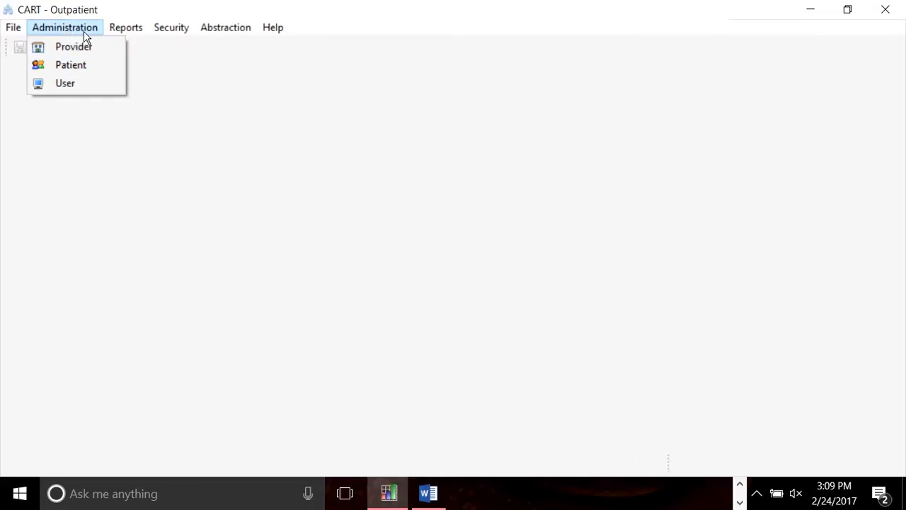
pyautogui.click(90, 67)
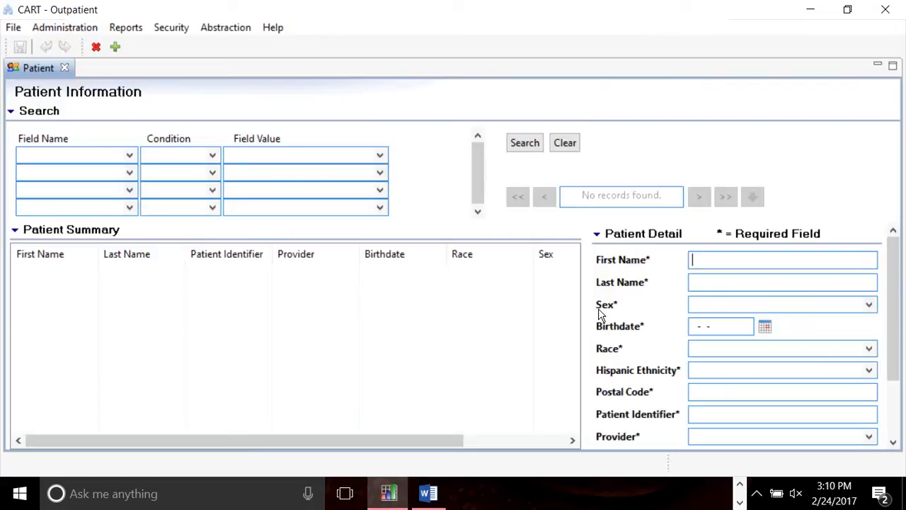
pyautogui.click(535, 151)
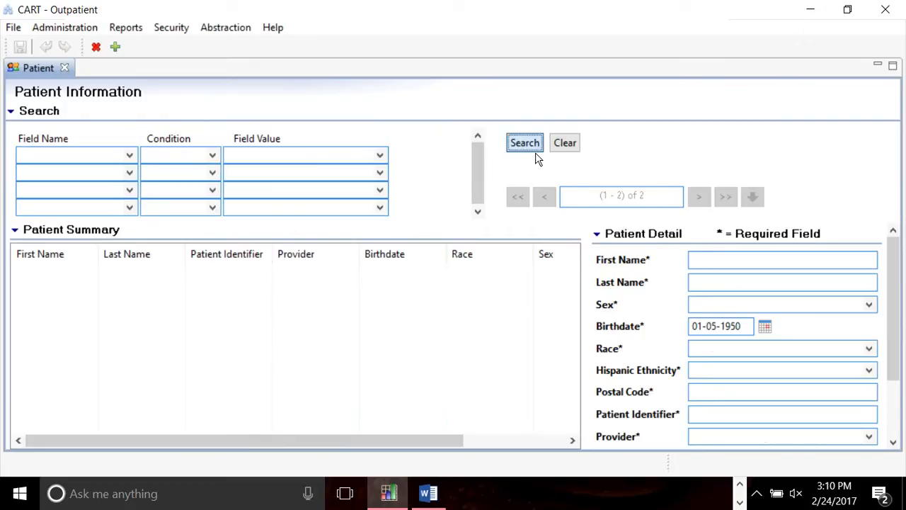
pyautogui.click(65, 284)
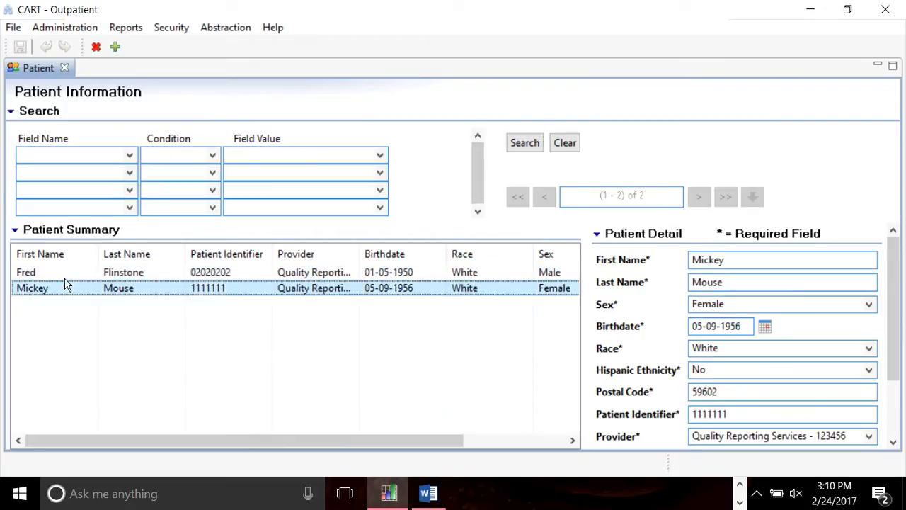
pyautogui.doubleClick(65, 284)
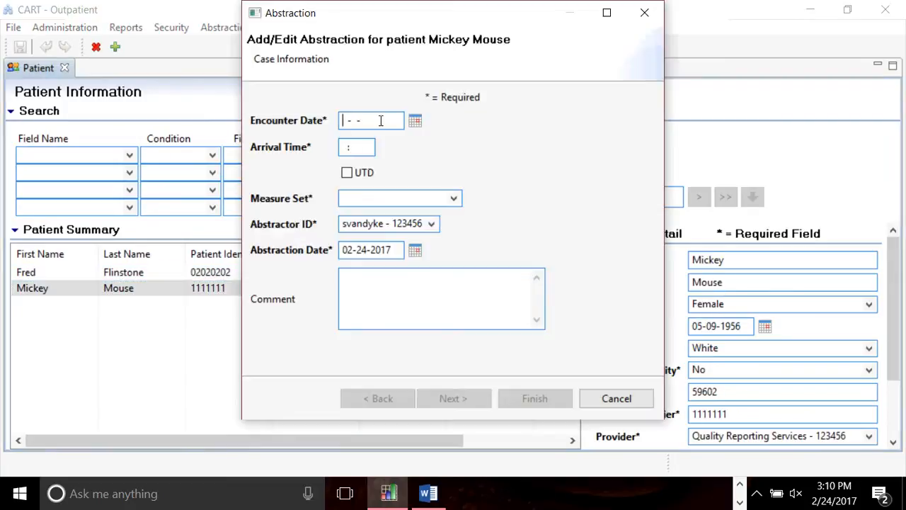
pyautogui.write('01-01-2018')
pyautogui.press('Tab')
pyautogui.write('01:00')
pyautogui.press('Tab')
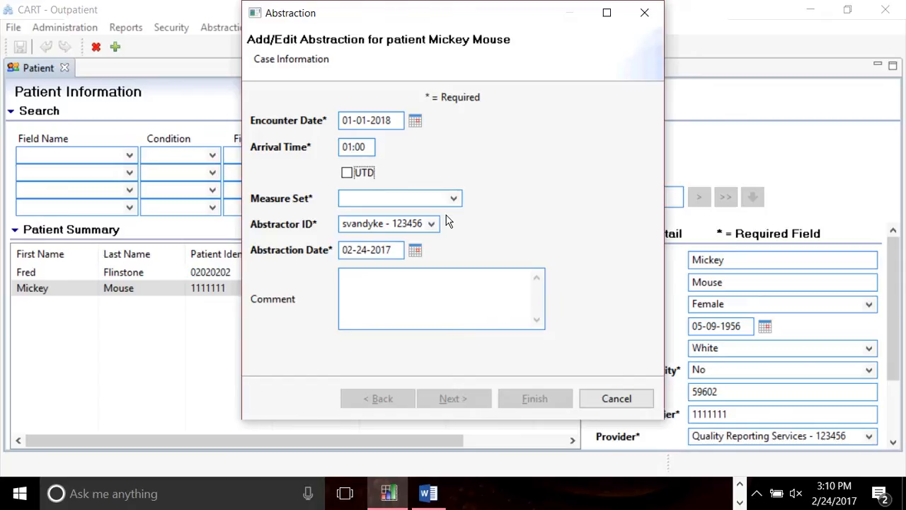
pyautogui.click(453, 199)
pyautogui.click(432, 215)
pyautogui.click(417, 199)
pyautogui.click(453, 199)
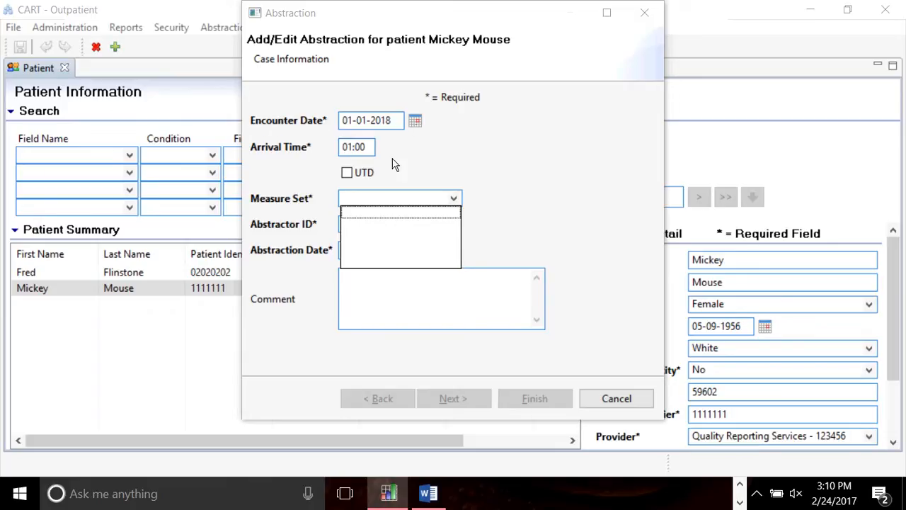
pyautogui.click(432, 233)
pyautogui.click(621, 394)
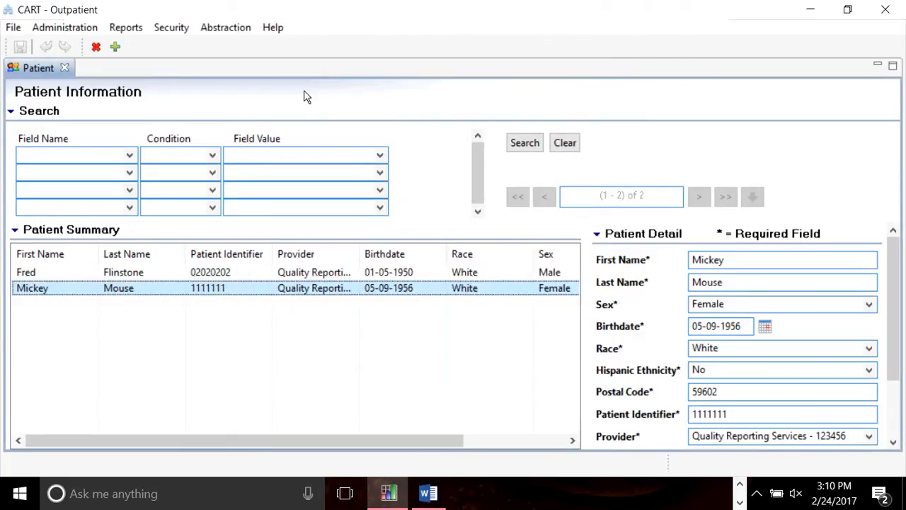
# Open the provider record, keep the 07/01/2016 - 12/31/2016 (1.15) period, and close without saving.
pyautogui.click(64, 27)
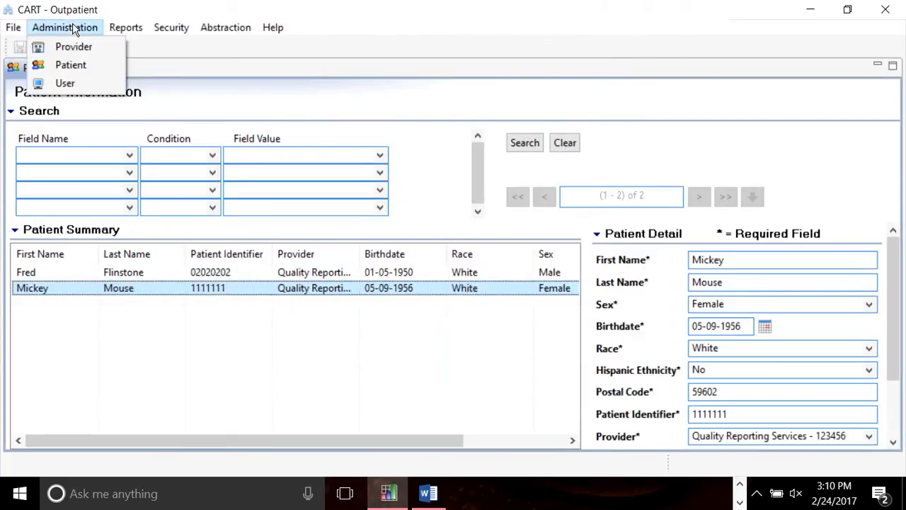
pyautogui.click(90, 43)
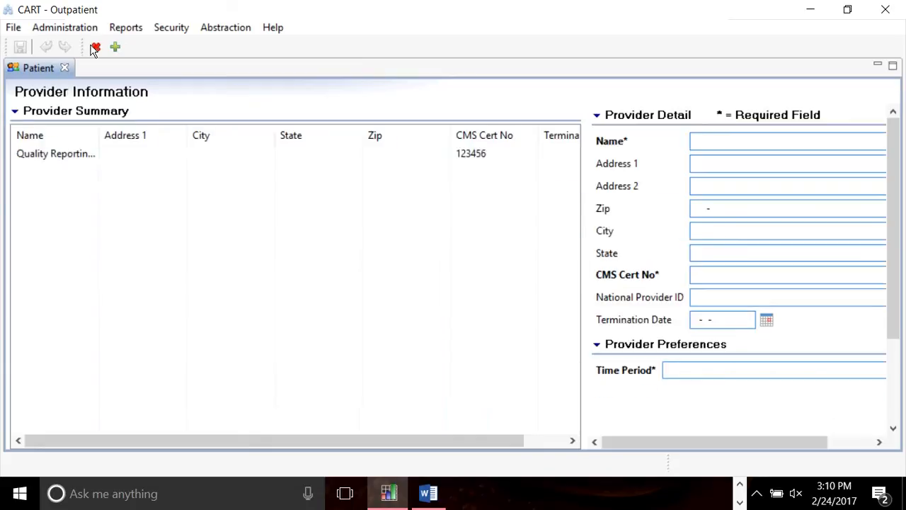
pyautogui.moveTo(896, 277); pyautogui.dragTo(897, 362)
pyautogui.click(732, 248)
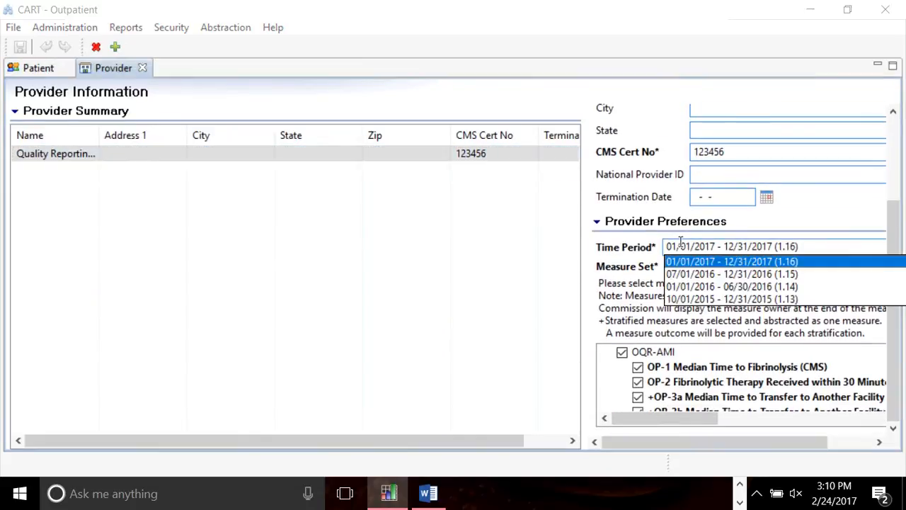
pyautogui.click(716, 274)
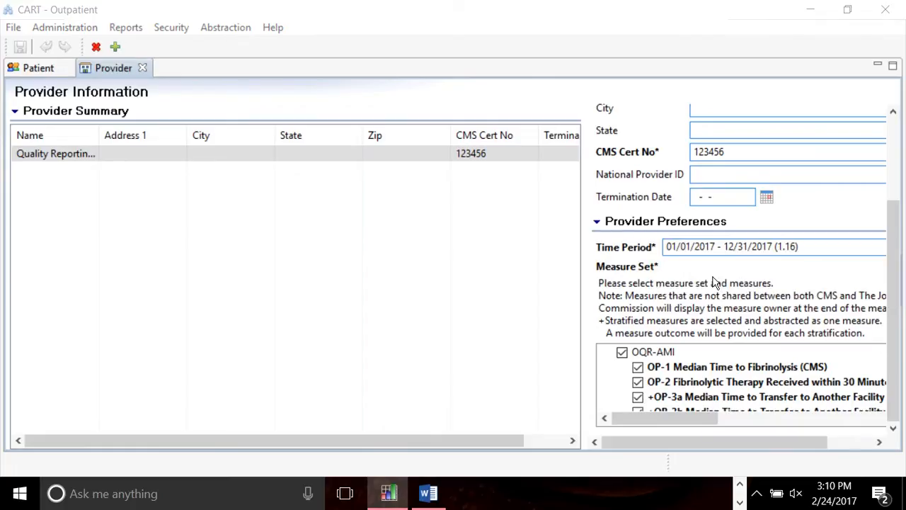
pyautogui.click(808, 253)
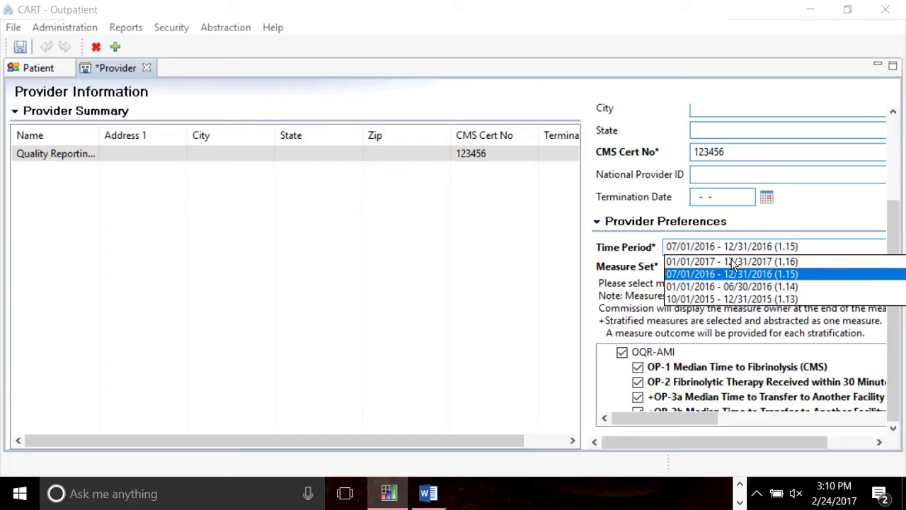
pyautogui.click(732, 261)
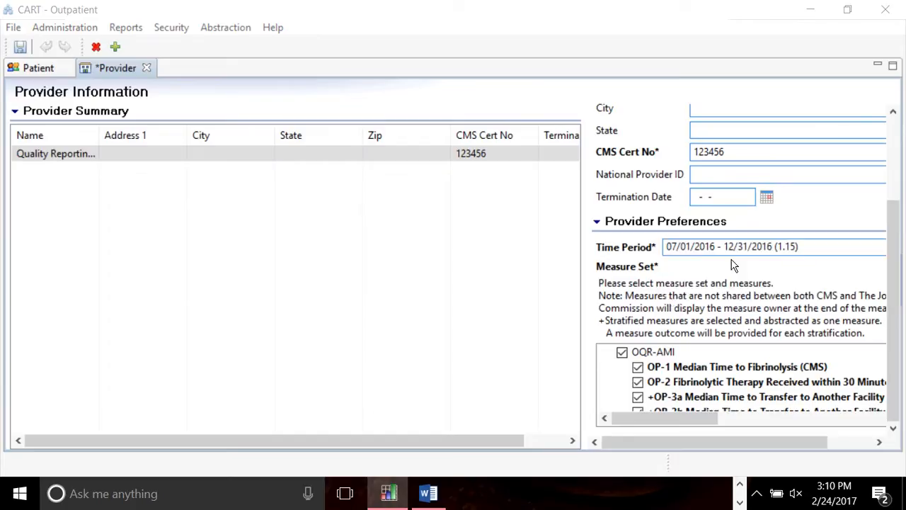
pyautogui.click(150, 68)
pyautogui.click(536, 256)
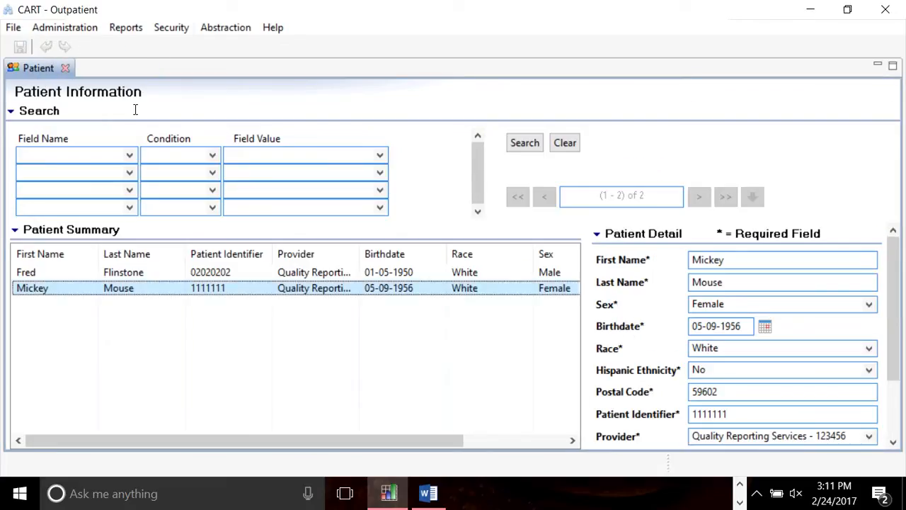
# Log out of CART - Outpatient and cancel its login to reach the application chooser.
pyautogui.click(176, 28)
pyautogui.press('Up')
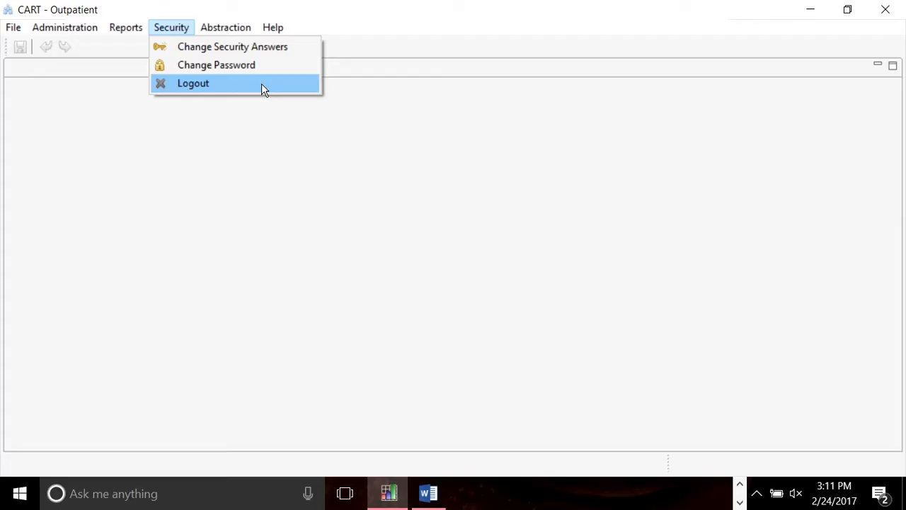
pyautogui.click(261, 88)
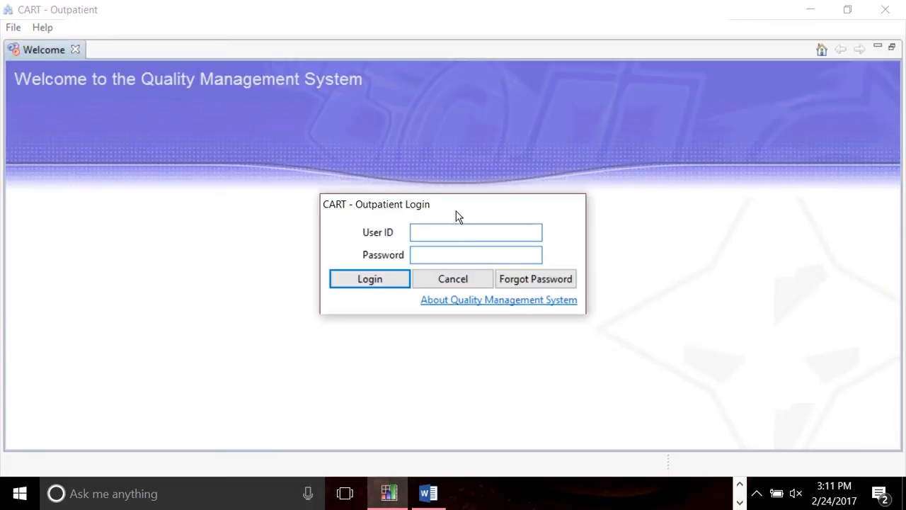
pyautogui.press('Escape')
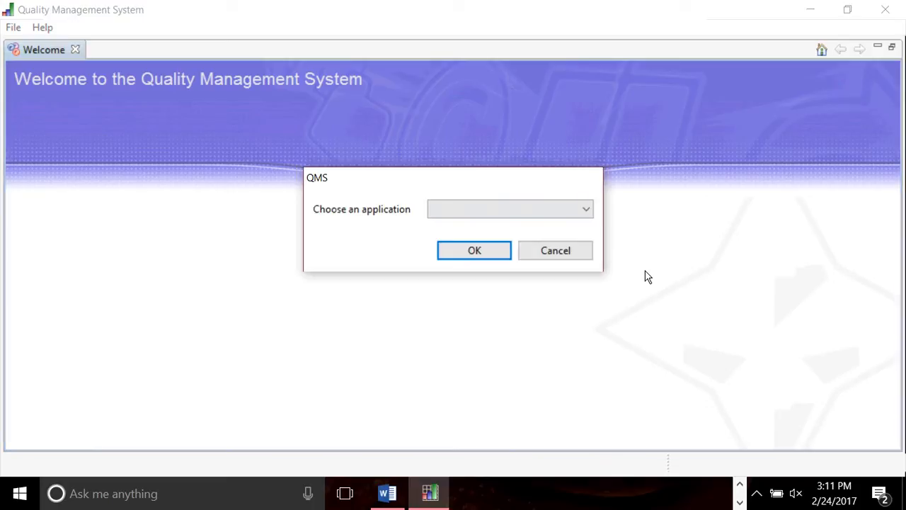
# Choose CART - Inpatient in the application chooser and launch it.
pyautogui.click(585, 206)
pyautogui.click(562, 223)
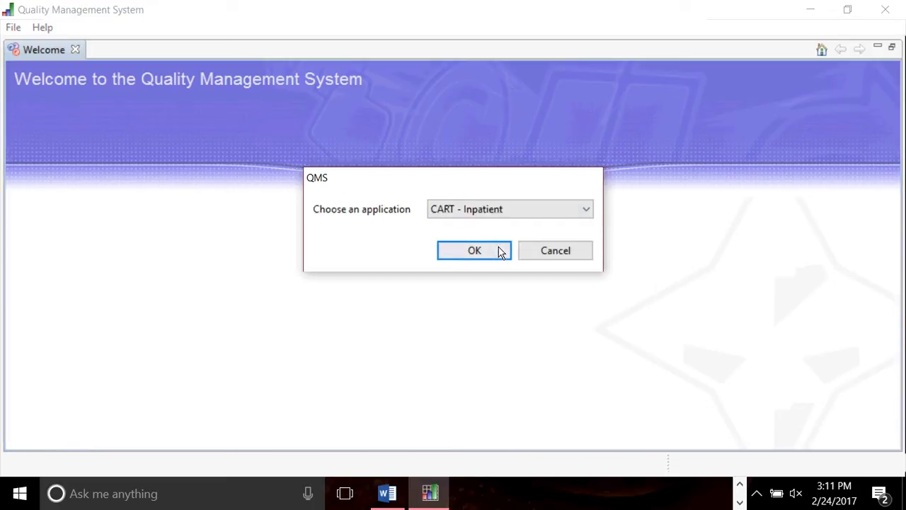
pyautogui.click(499, 252)
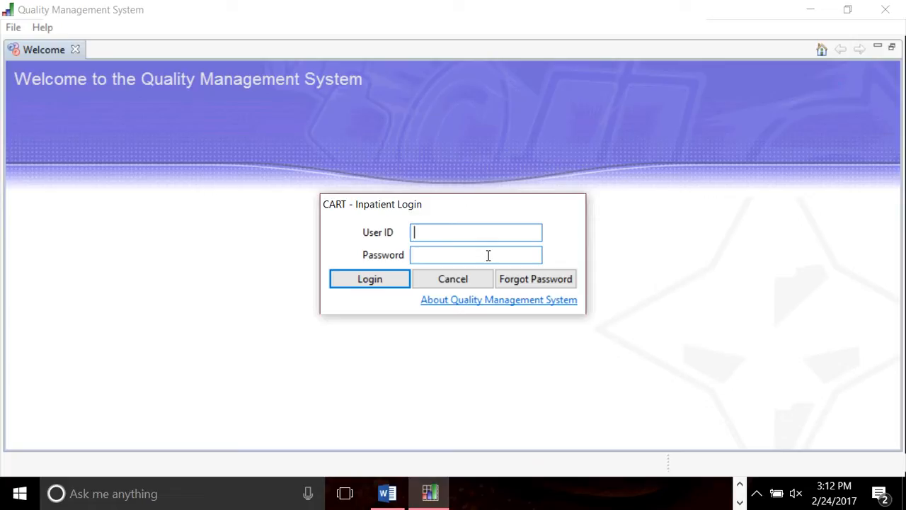
# Sign in to CART - Inpatient with the user ID and password.
pyautogui.write('svandyke')
pyautogui.press('Tab')
pyautogui.write('********')
pyautogui.press('Return')
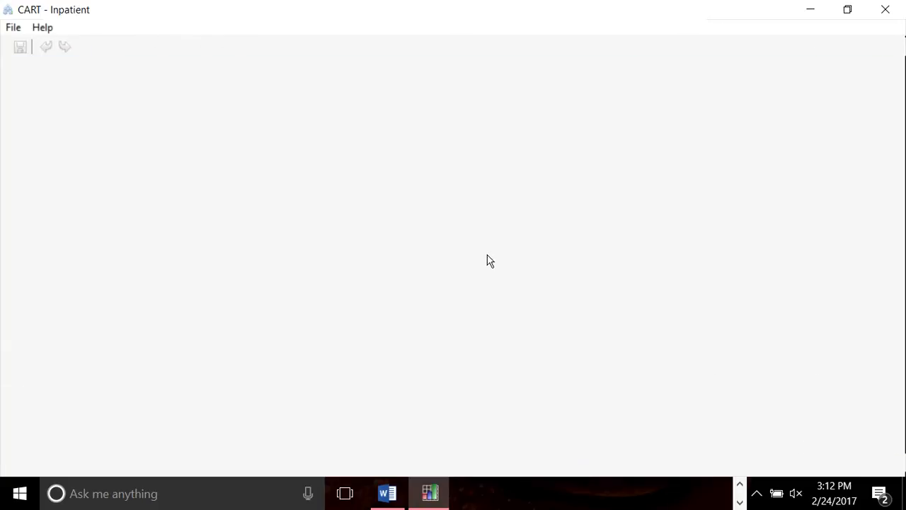
# Accept the terms and conditions and bring up the Patient screen from Administration.
pyautogui.click(422, 439)
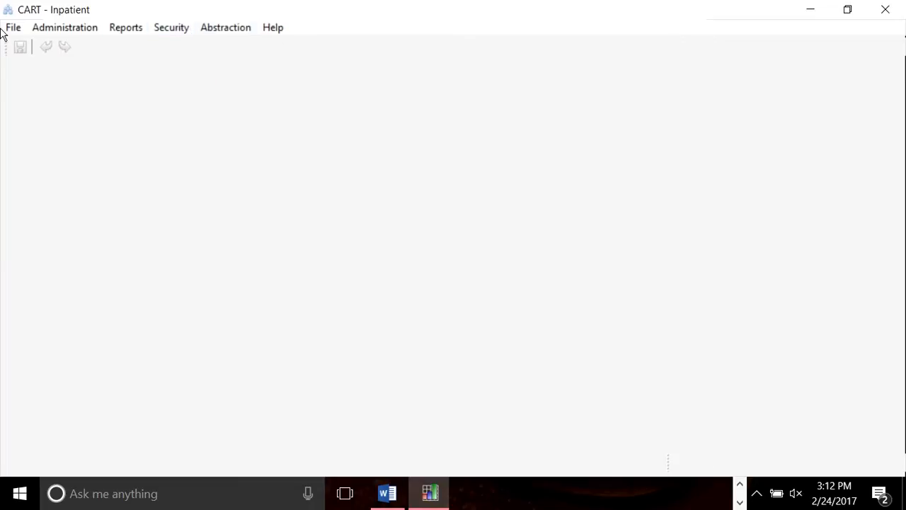
pyautogui.click(65, 29)
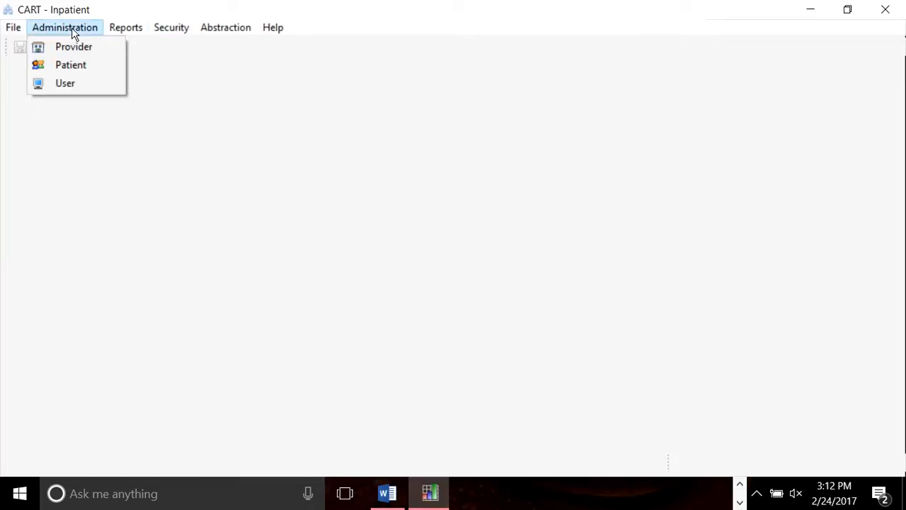
pyautogui.click(82, 68)
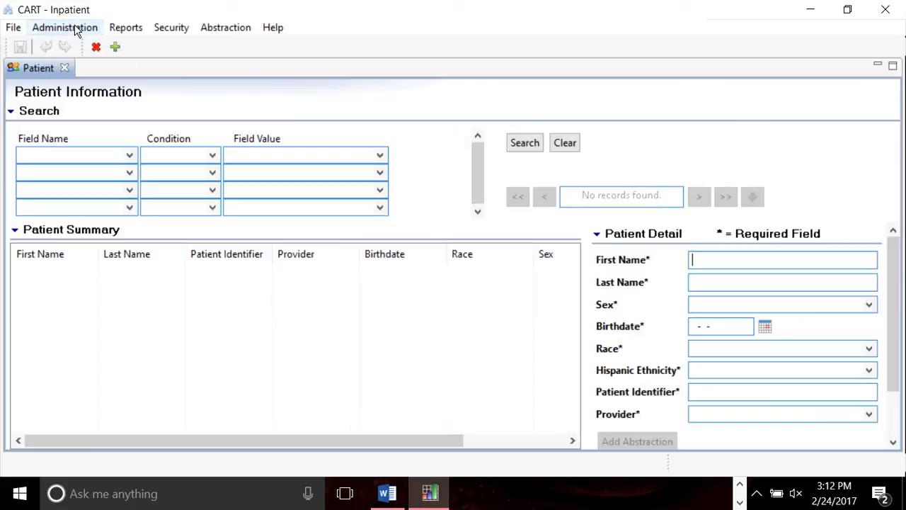
# Bring up the User and Provider screens, showing the Quality Reporting Services provider record.
pyautogui.click(75, 27)
pyautogui.click(73, 82)
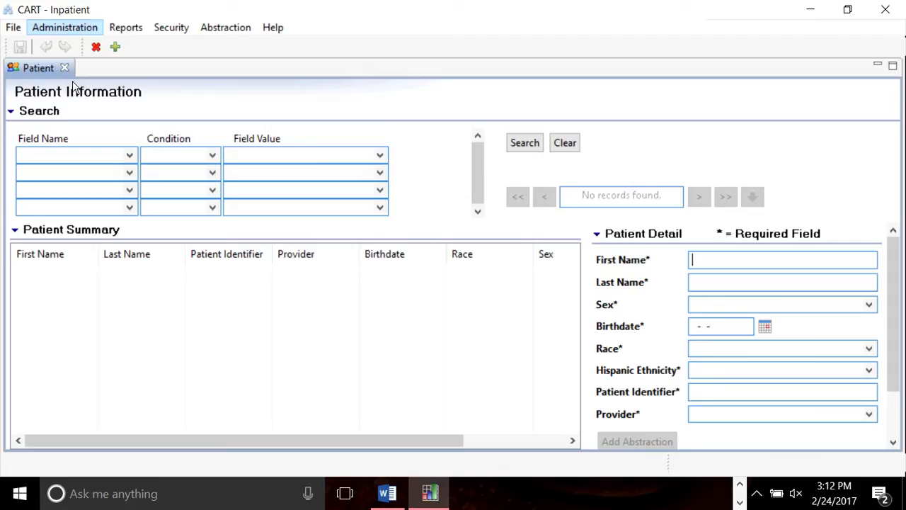
pyautogui.click(94, 20)
pyautogui.click(81, 45)
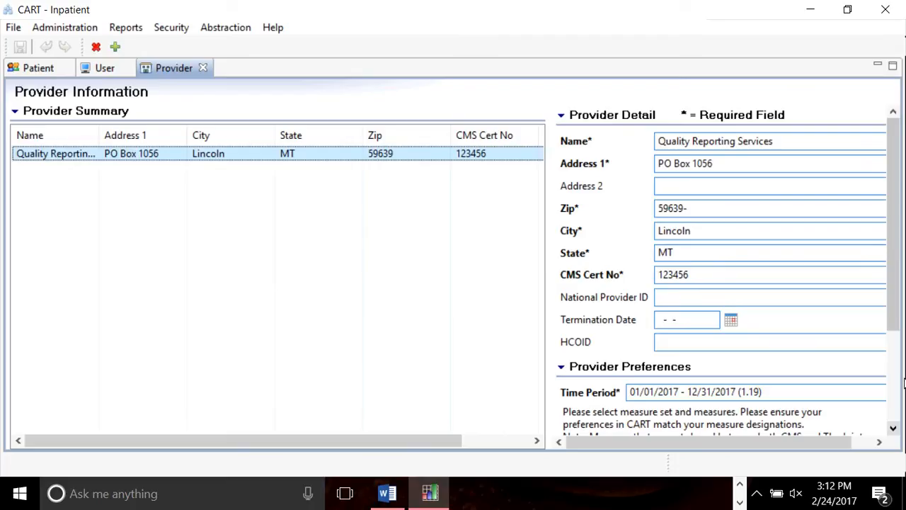
# Scroll Provider Detail down to the IQR-ED preferences showing ED-1a, ED-1b and ED-1c checked.
pyautogui.click(893, 428)
pyautogui.click(893, 428)
pyautogui.click(893, 430)
pyautogui.click(894, 429)
pyautogui.click(893, 430)
pyautogui.click(894, 432)
pyautogui.click(893, 432)
pyautogui.click(894, 432)
pyautogui.click(893, 432)
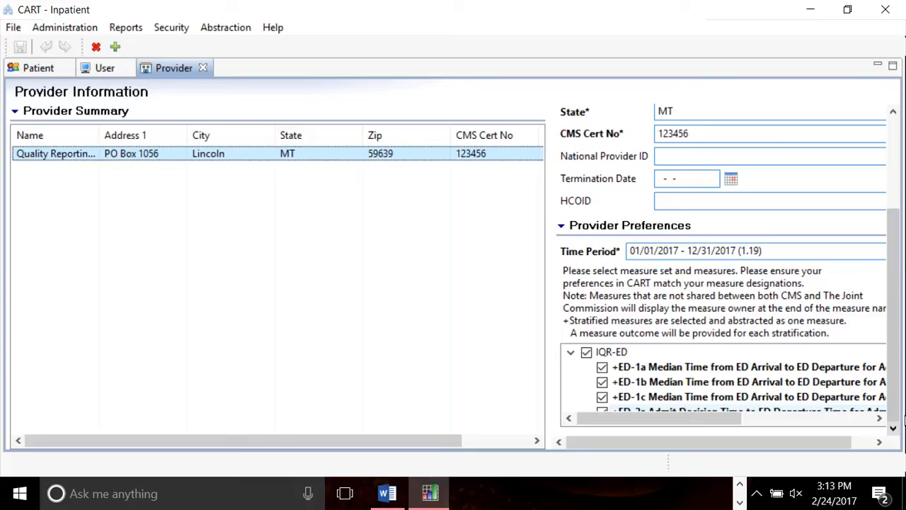
# Scroll the measure list on to the IQR-SEP sepsis measures and the start of the measure names.
pyautogui.moveTo(724, 427); pyautogui.dragTo(862, 423)
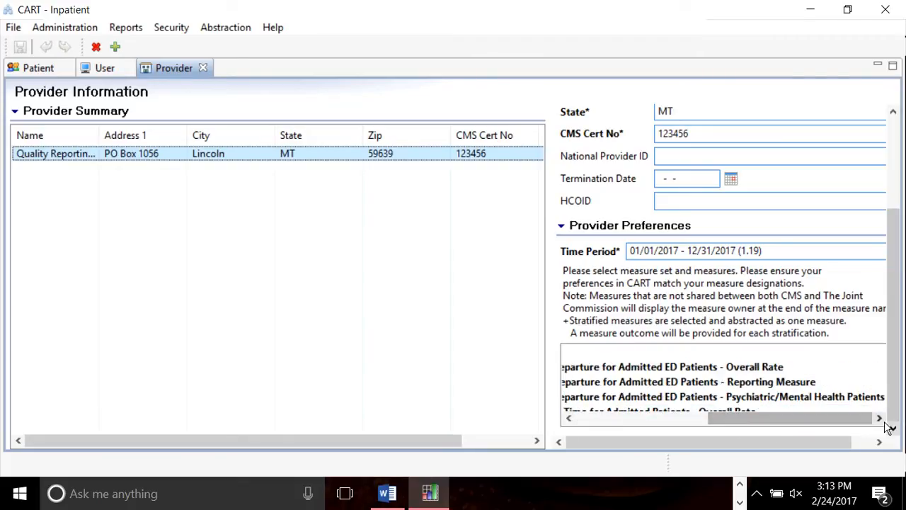
pyautogui.moveTo(828, 446); pyautogui.dragTo(849, 444)
pyautogui.click(870, 405)
pyautogui.click(869, 405)
pyautogui.click(870, 405)
pyautogui.click(869, 405)
pyautogui.click(720, 419)
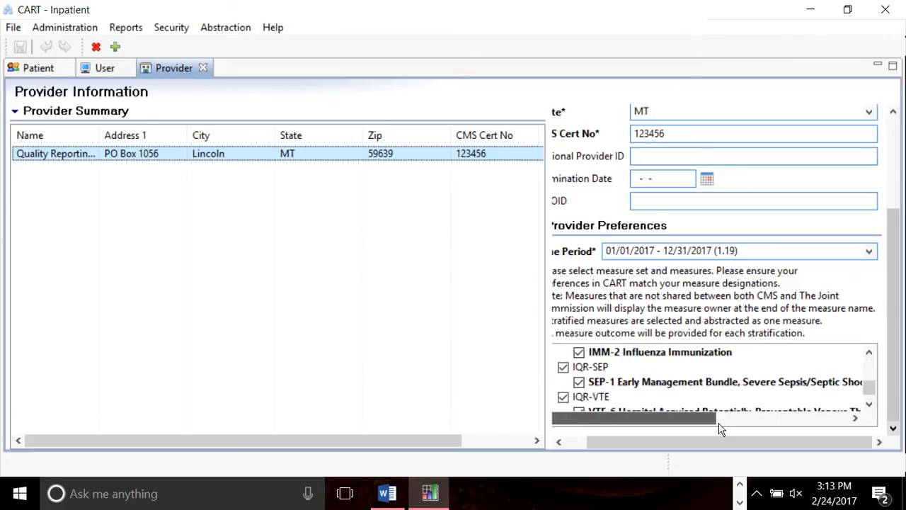
# Scroll back past IMM-2 Influenza Immunization to the top of the measure list.
pyautogui.click(869, 352)
pyautogui.click(869, 352)
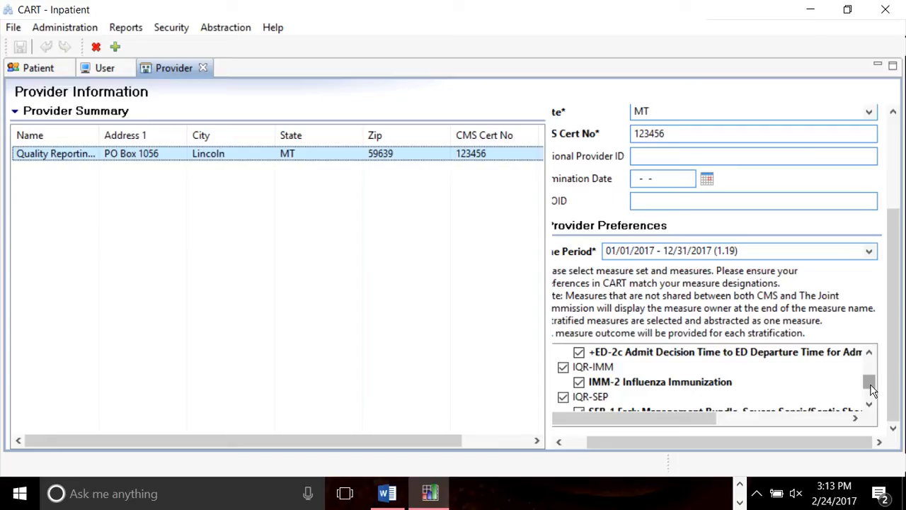
pyautogui.moveTo(871, 390); pyautogui.dragTo(870, 397)
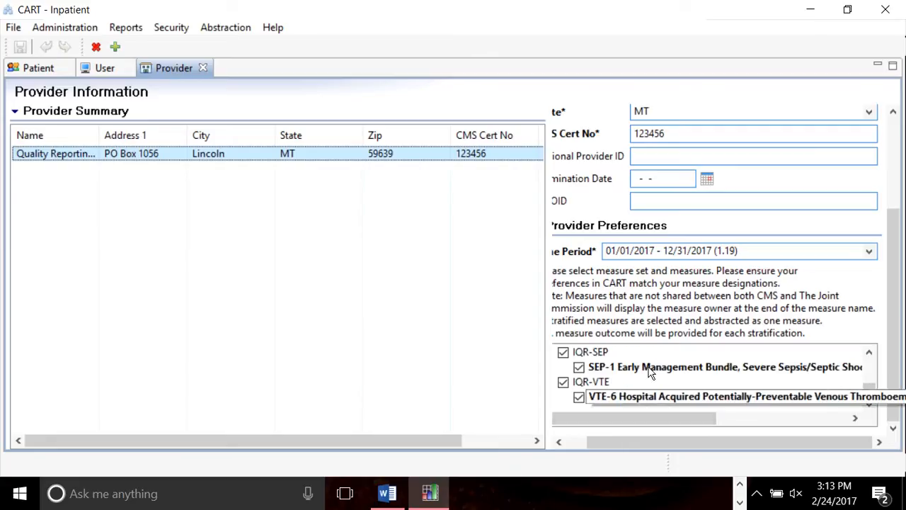
pyautogui.click(870, 354)
pyautogui.click(870, 354)
pyautogui.click(870, 353)
pyautogui.click(870, 354)
pyautogui.click(870, 354)
pyautogui.click(870, 354)
pyautogui.click(870, 354)
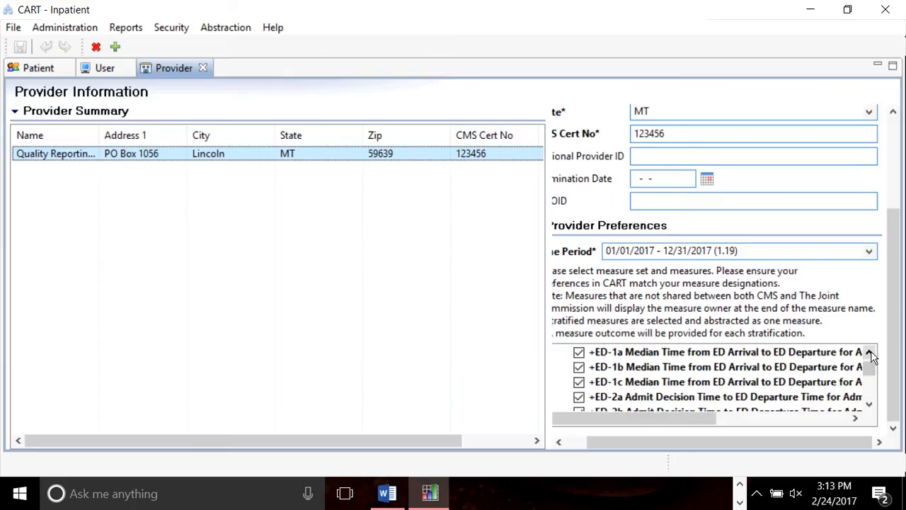
pyautogui.click(870, 354)
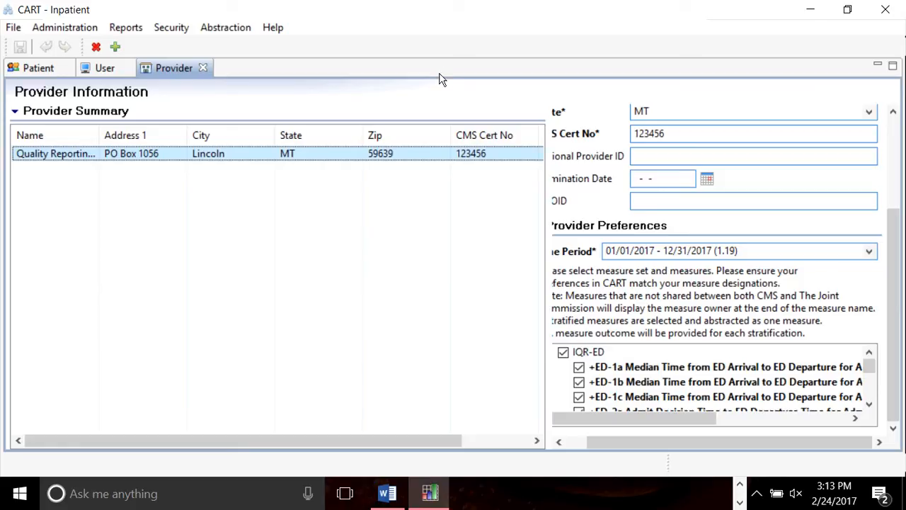
# Check the Security menu without choosing anything, then close CART - Inpatient.
pyautogui.click(175, 30)
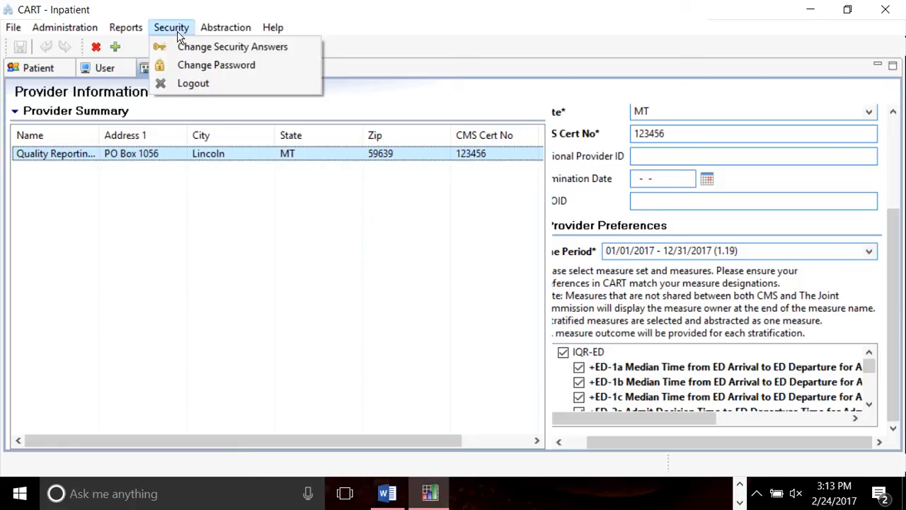
pyautogui.click(415, 292)
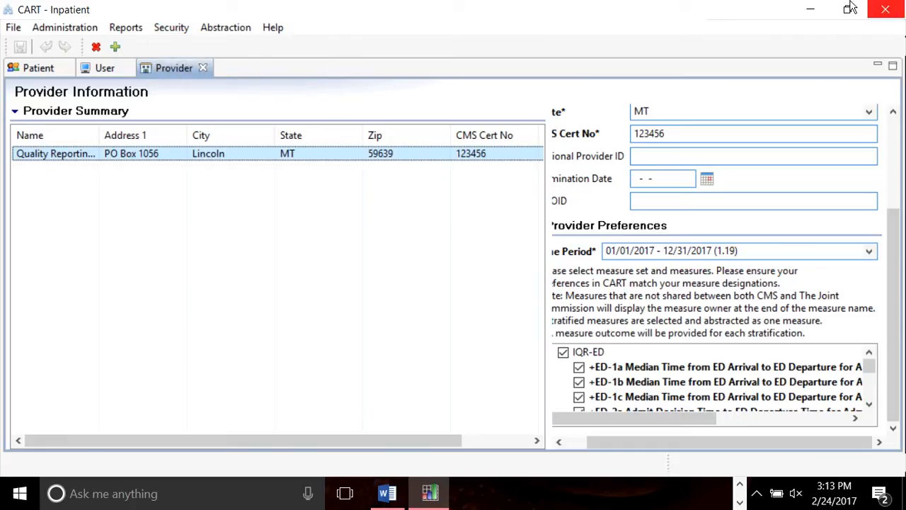
pyautogui.click(886, 10)
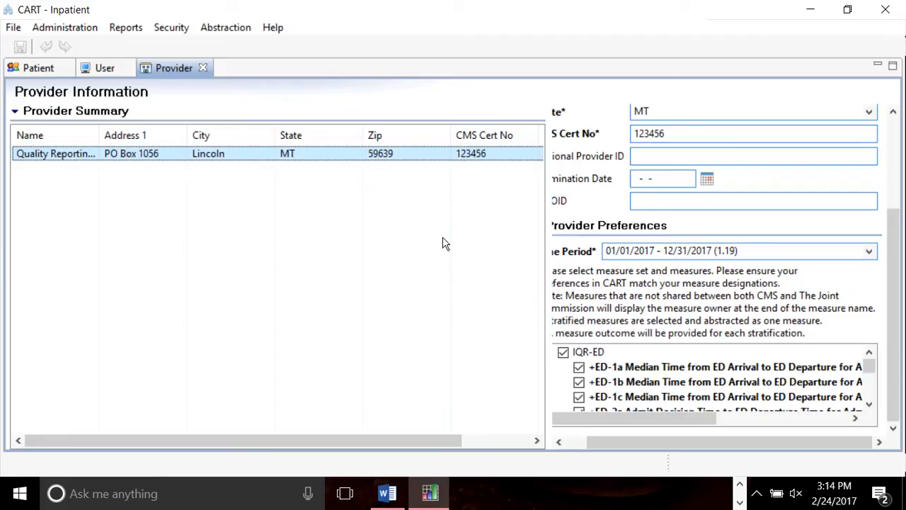